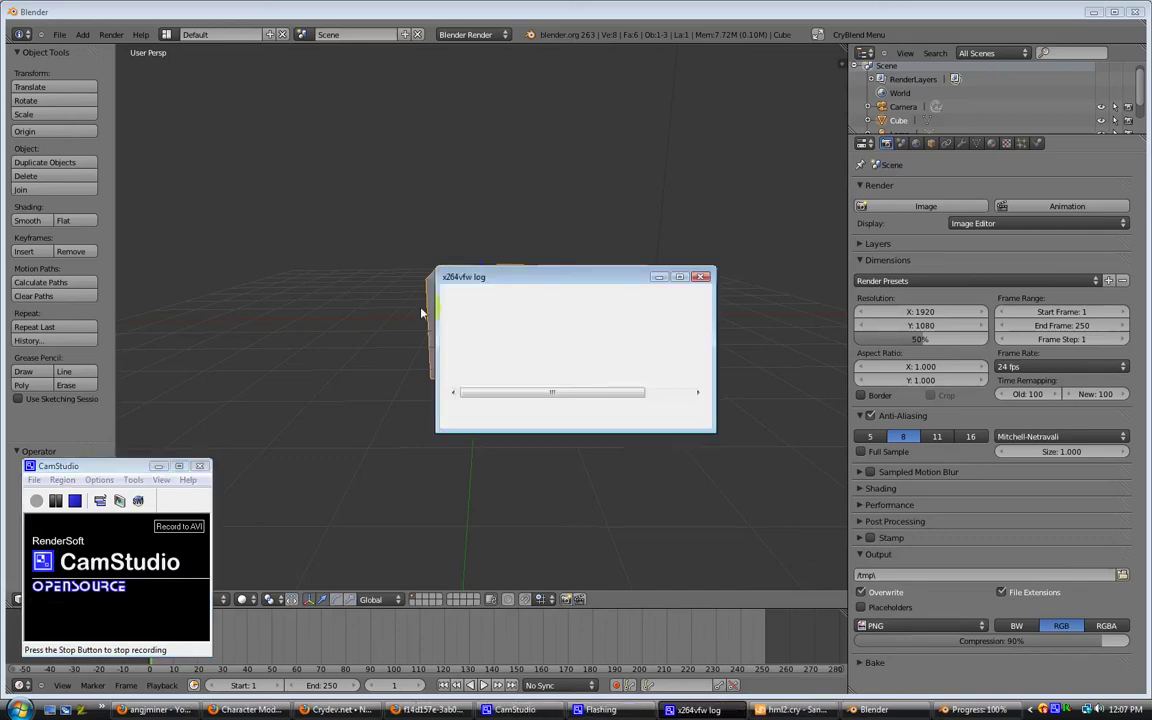
- Start a new scene by reloading the start-up file
left_click(650, 11)
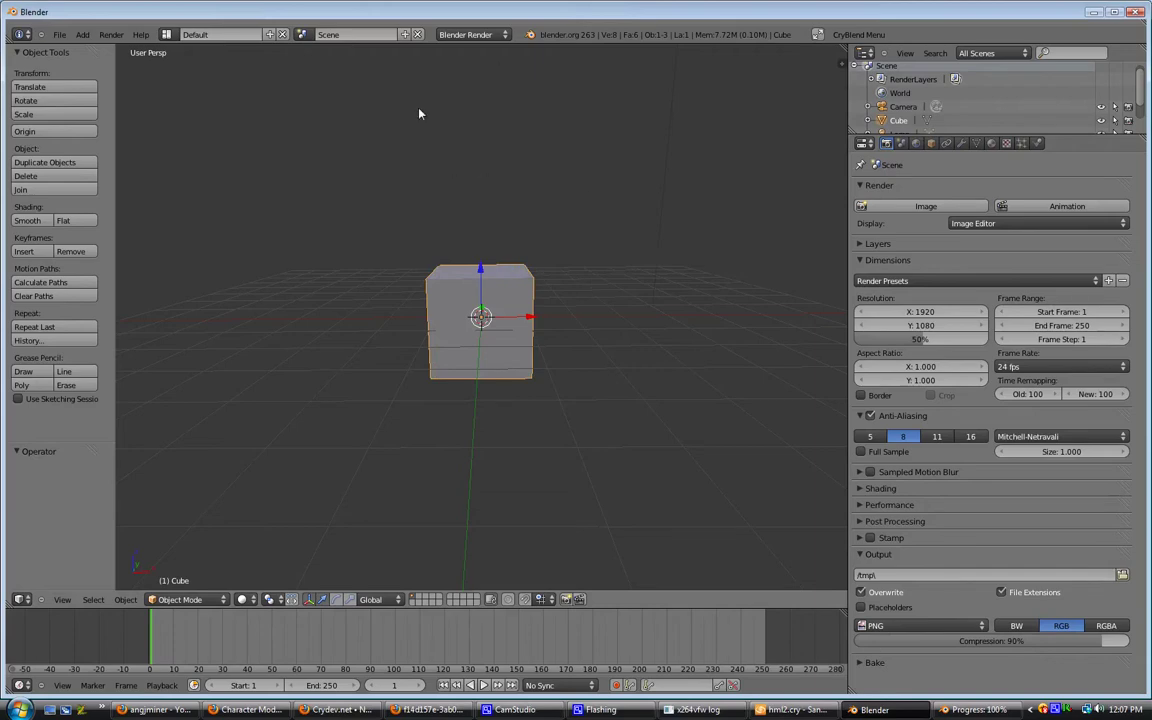
left_click(59, 34)
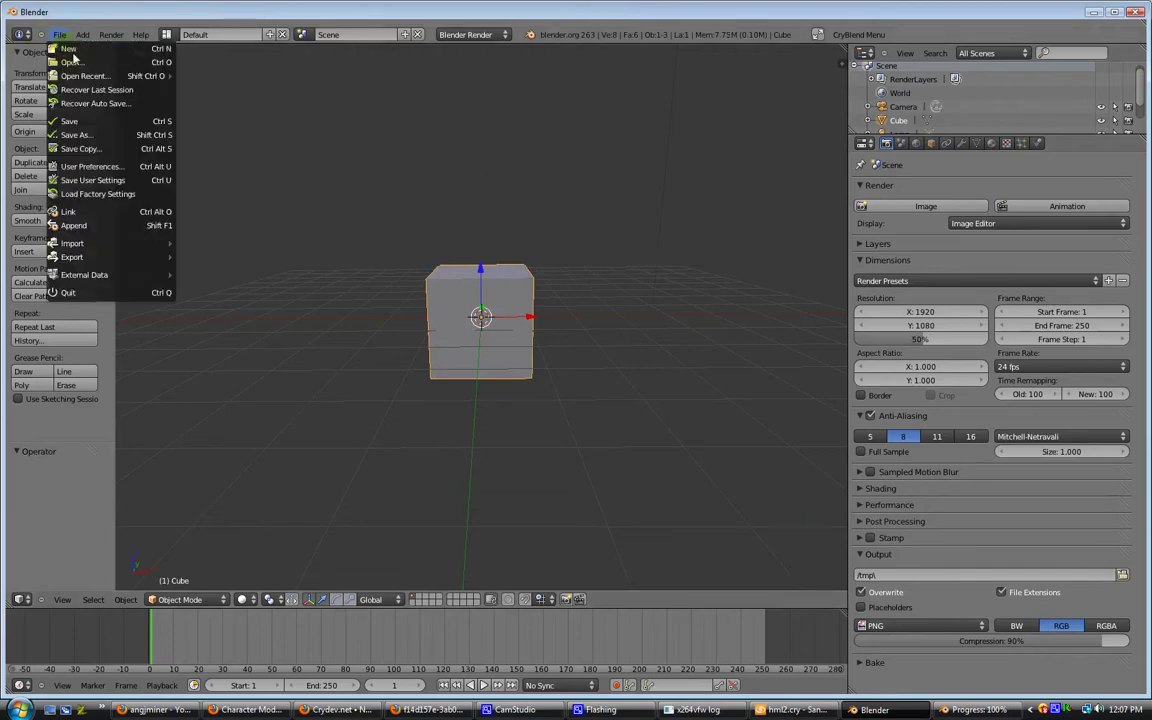
left_click(59, 34)
left_click(61, 46)
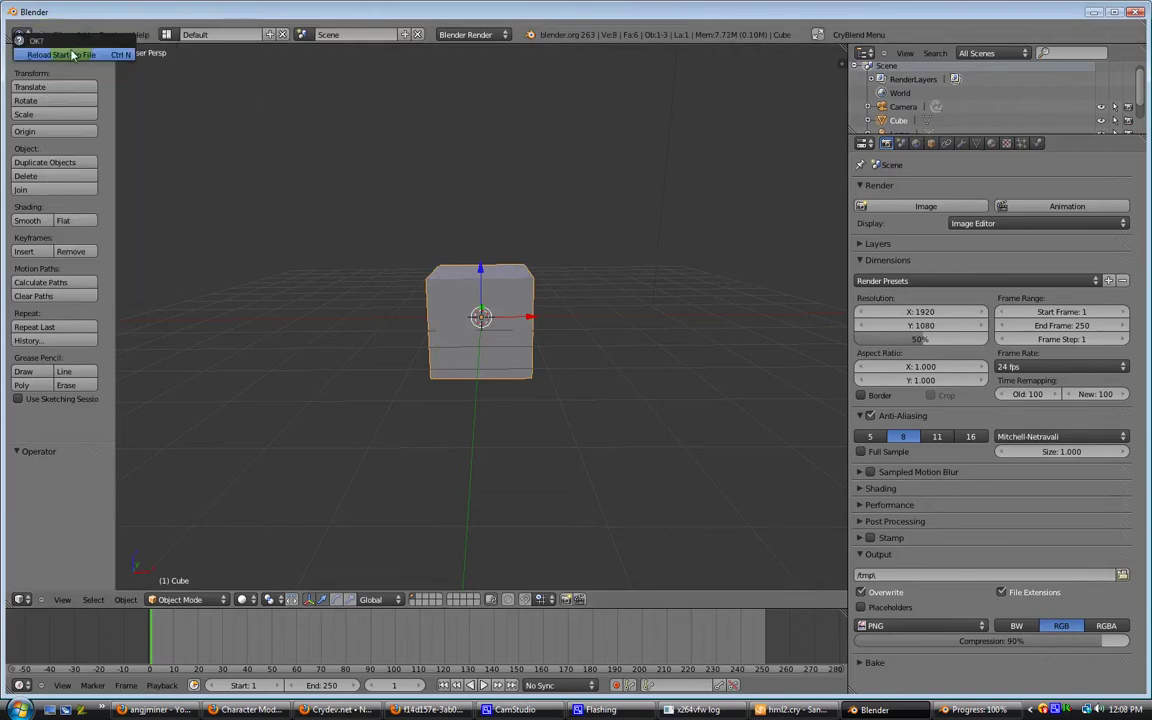
key("Return")
- Show the default cube in the right orthographic view, enlarged and centred in the viewport
middle_click_drag(644, 341, 620, 357)
scroll(620, 360, "up", 2)
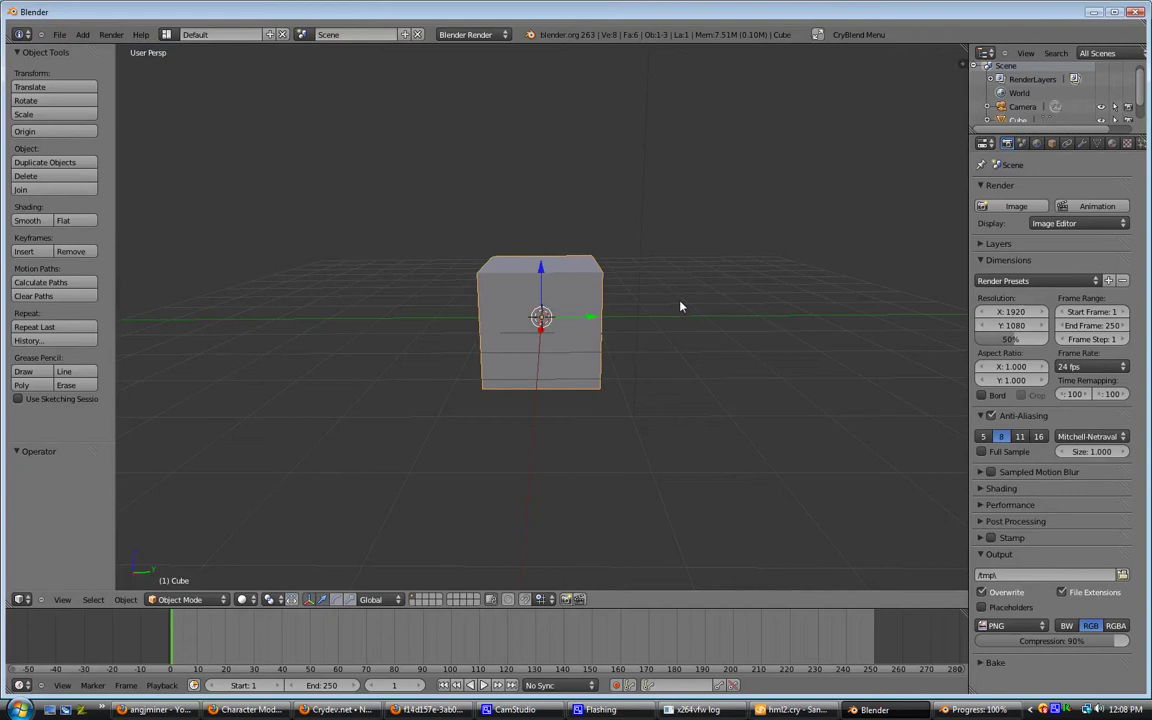
middle_click_drag(686, 303, 670, 275)
key("KP_3")
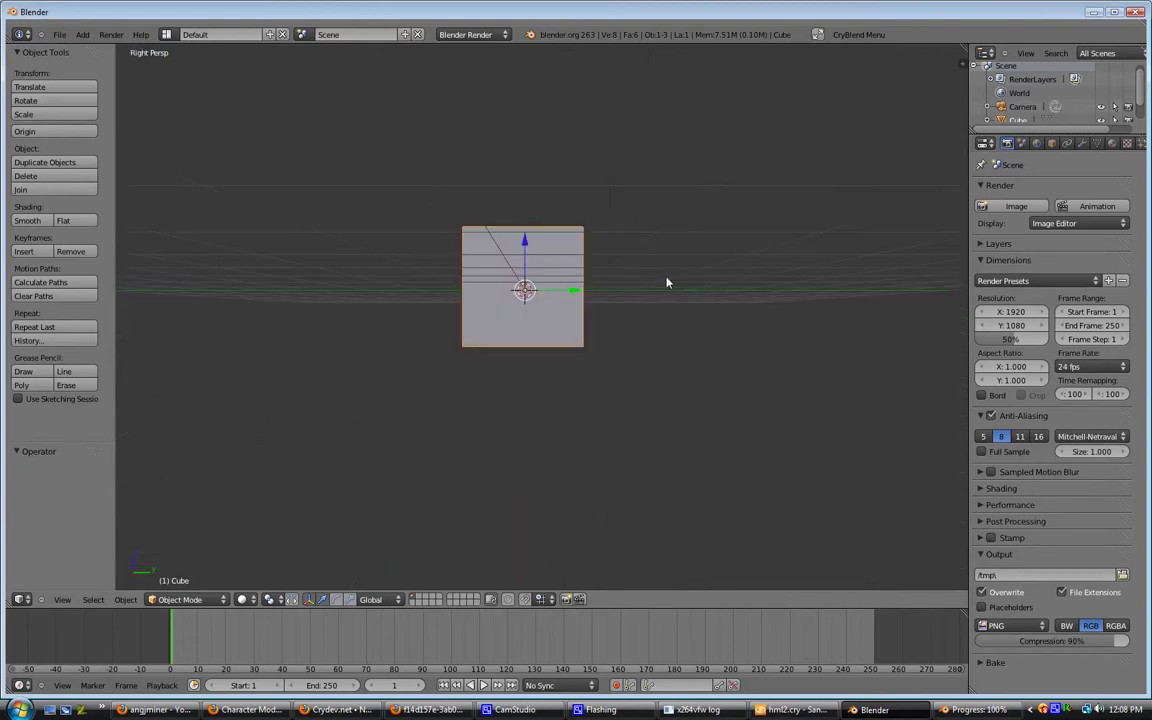
key("KP_5")
scroll(597, 263, "up", 5)
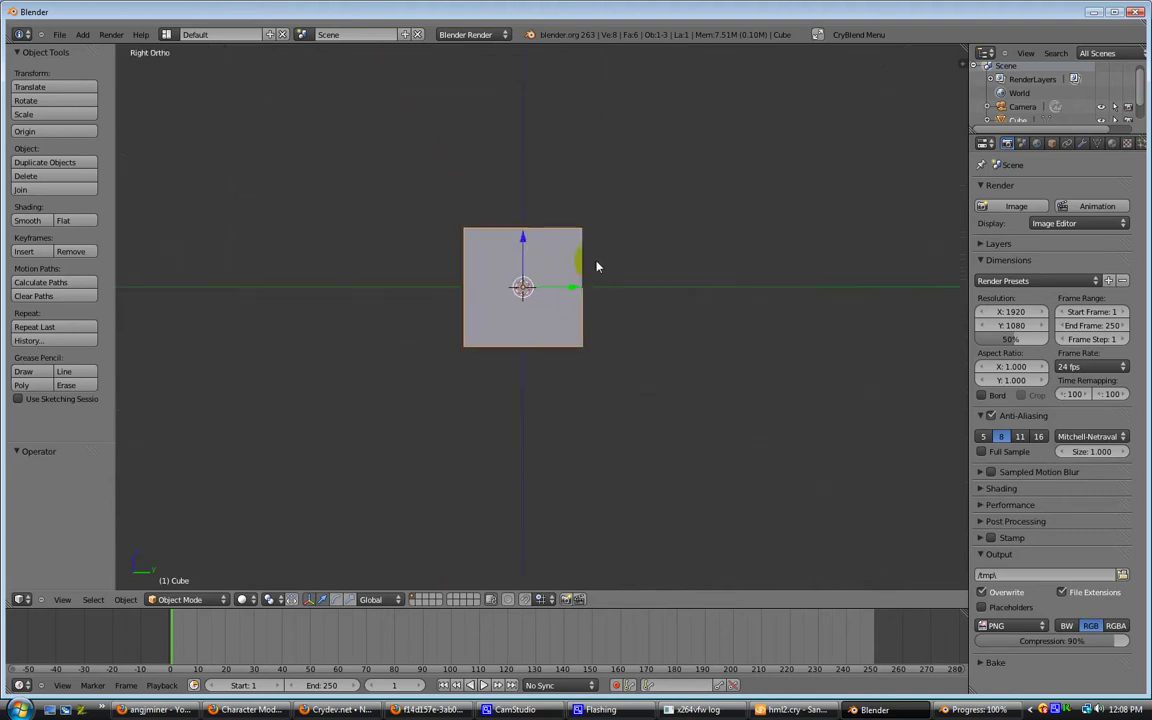
middle_click_drag(637, 226, 627, 347, "shift")
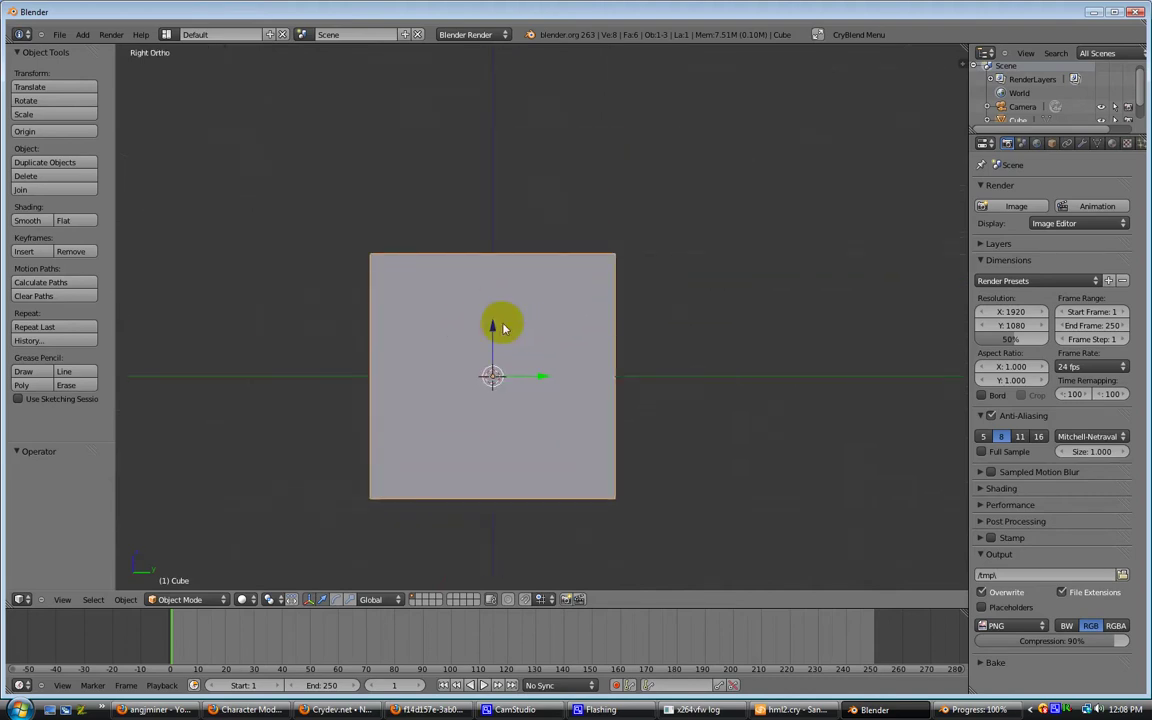
- In Edit Mode, raise the cube's whole mesh about 1.009 units along Z so its base meets the origin, and return to Object Mode
left_click(222, 600)
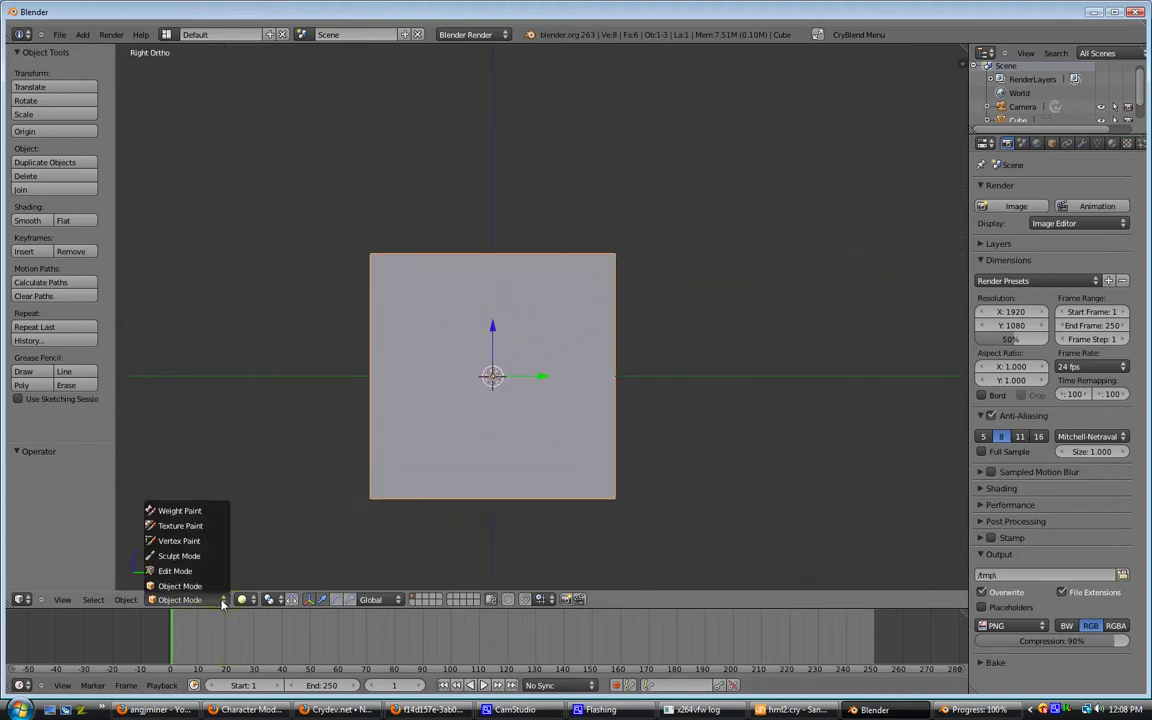
left_click(175, 571)
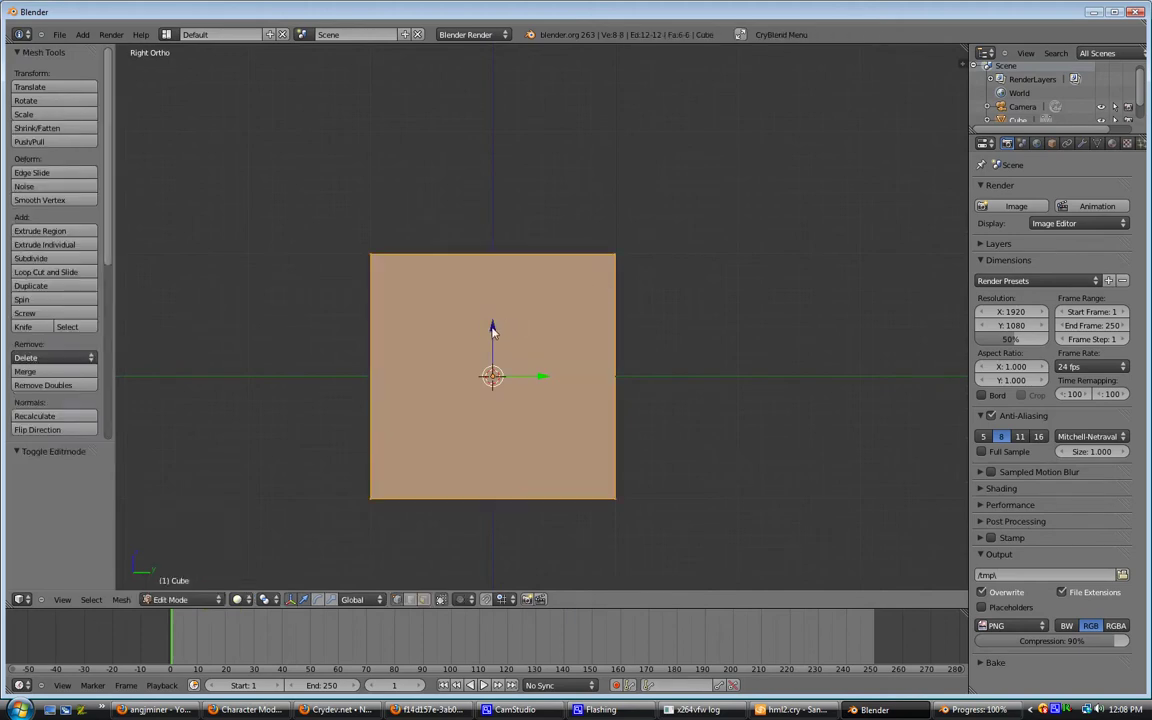
left_click_drag(492, 330, 496, 209)
scroll(760, 295, "down", 2)
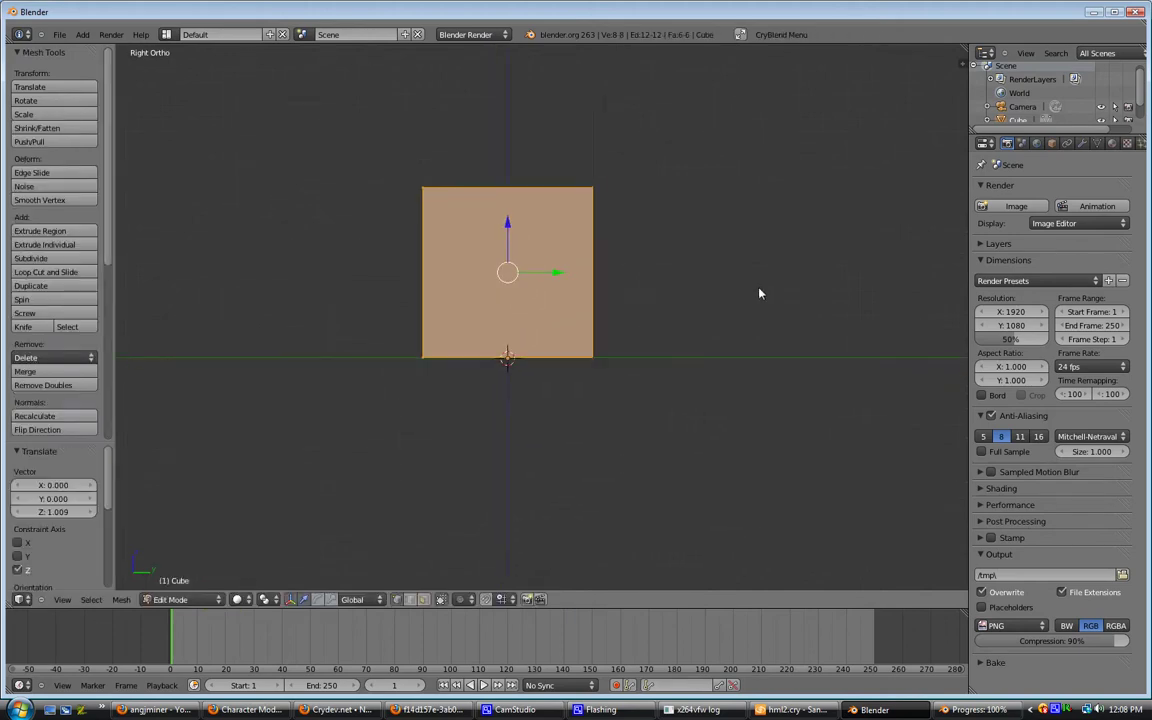
left_click(195, 599)
left_click(194, 587)
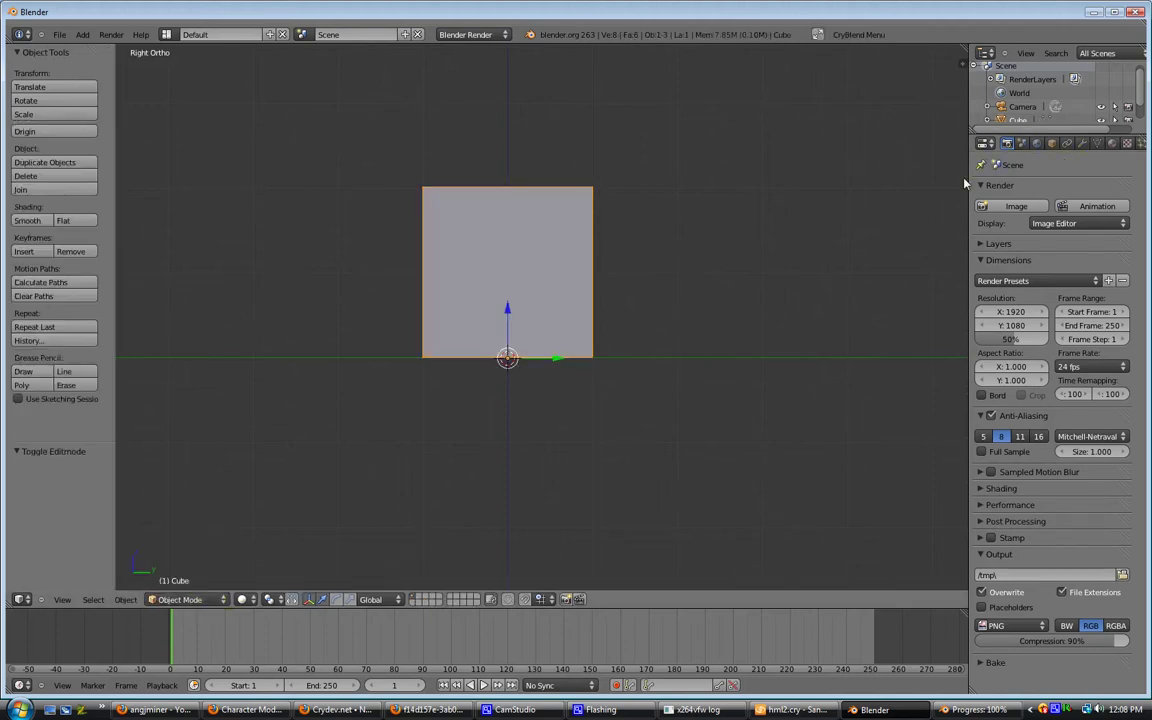
- Widen the properties area and rename the cube's material as jointedbreakable__1__mat1
left_click_drag(970, 183, 798, 183)
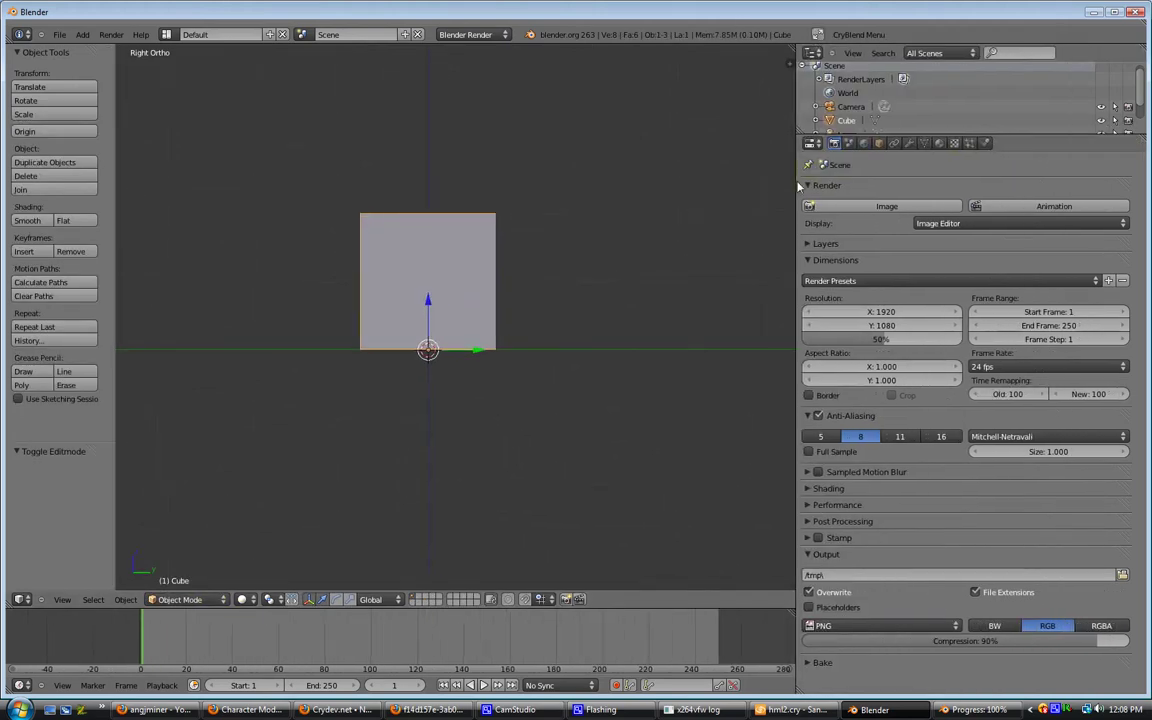
left_click(939, 143)
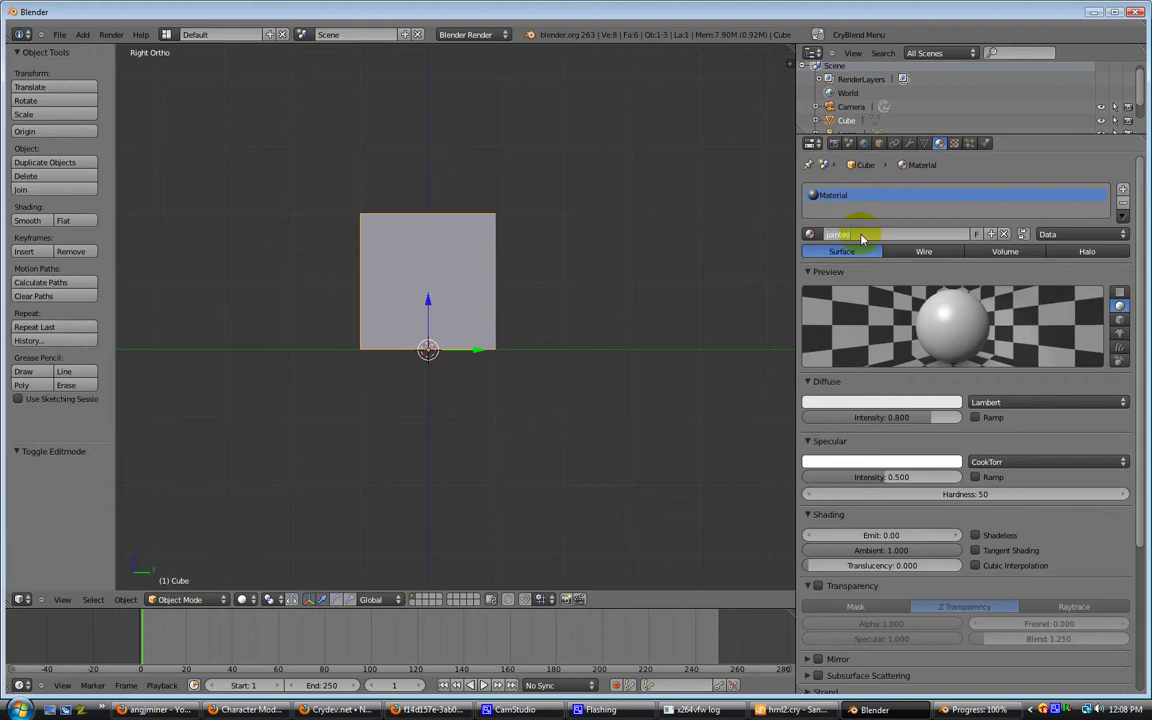
type("le")
key("Return")
type("mat1")
key("Return")
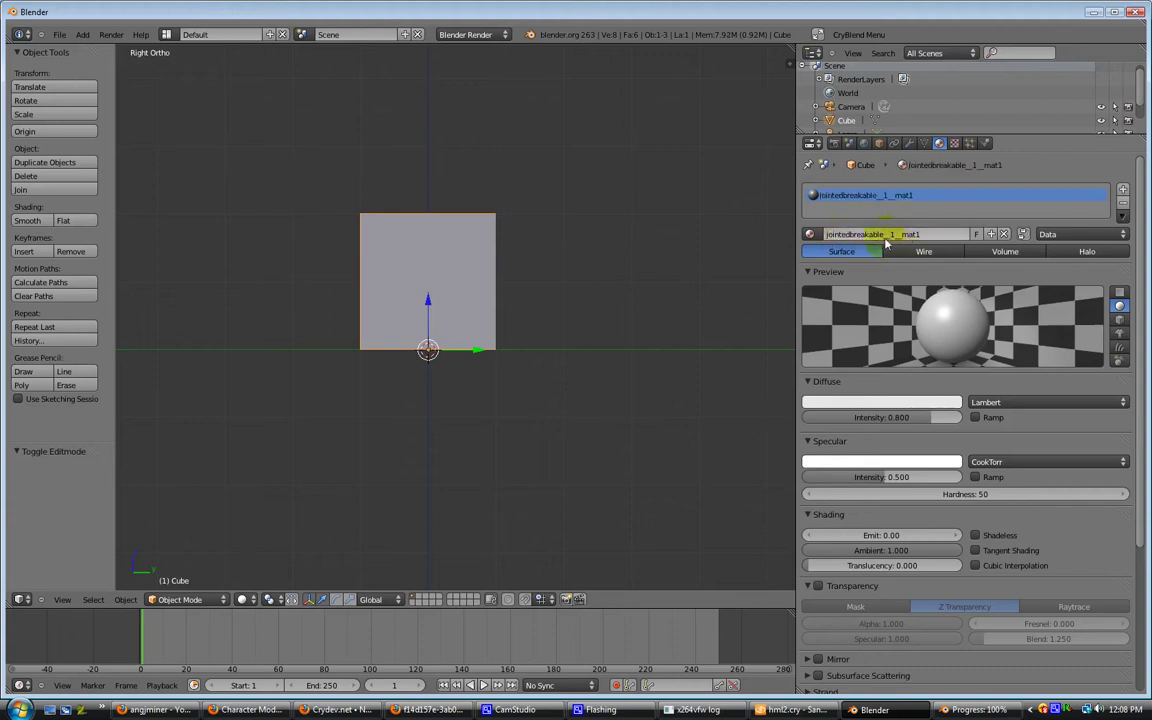
- Add the __physNone physics suffix to the cube's material name with CryBlend
left_click(855, 34)
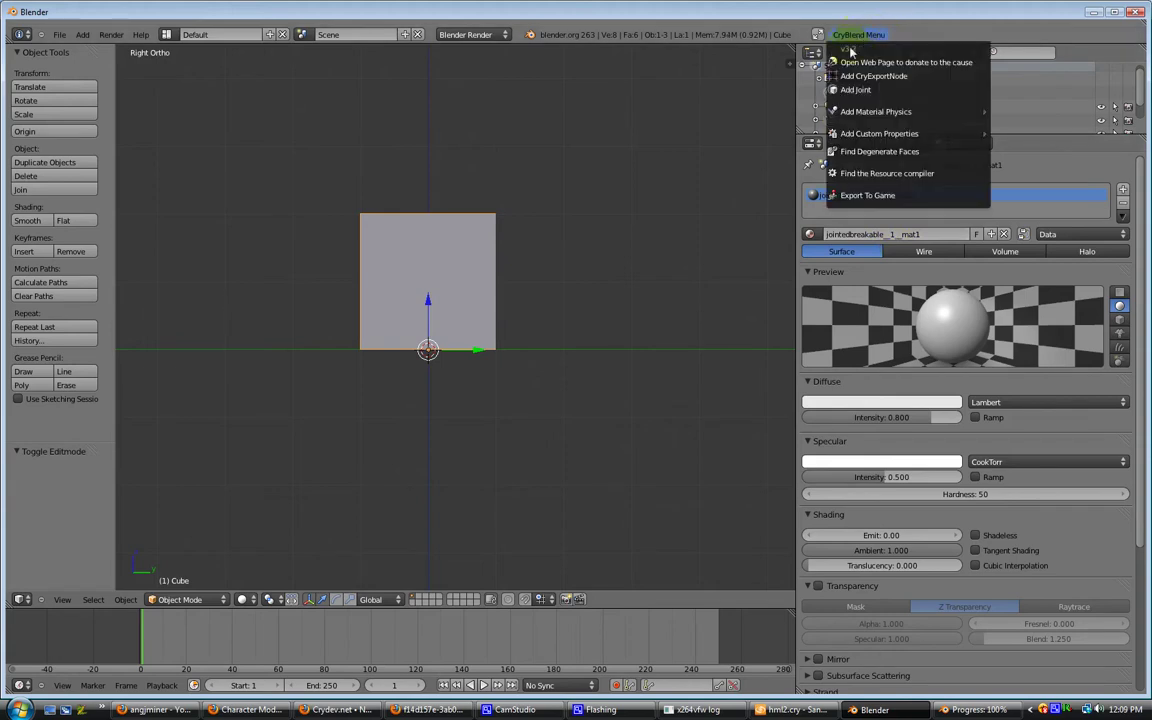
mouse_move(870, 111)
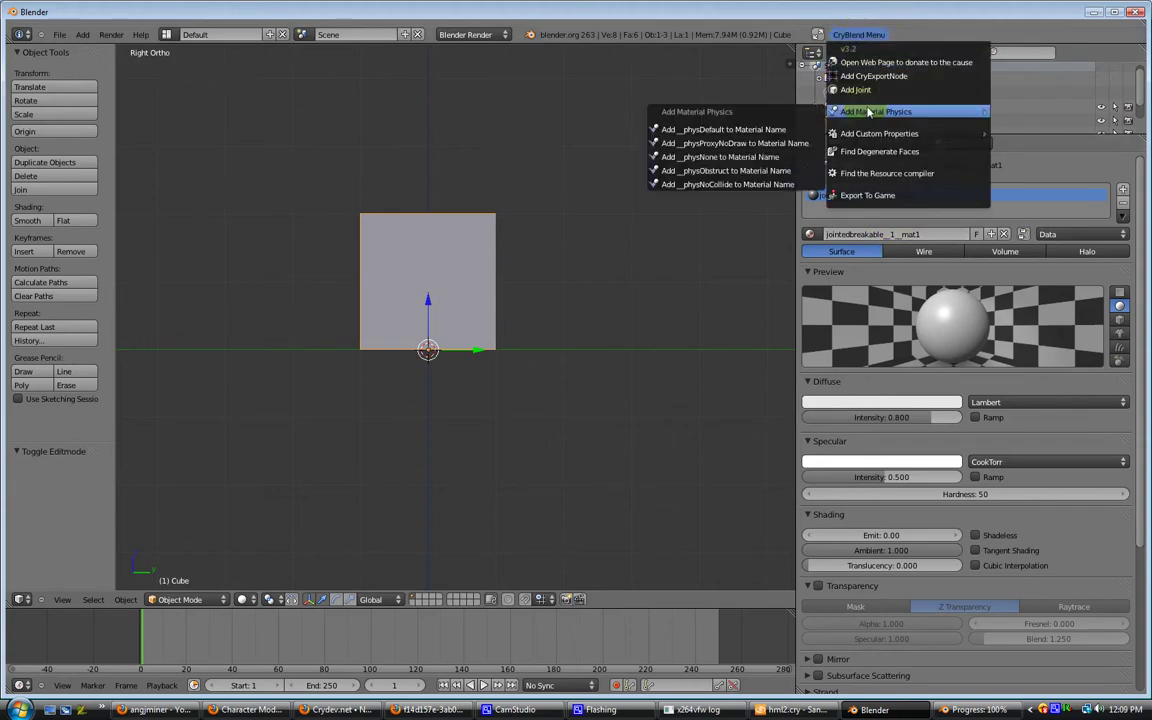
left_click(713, 158)
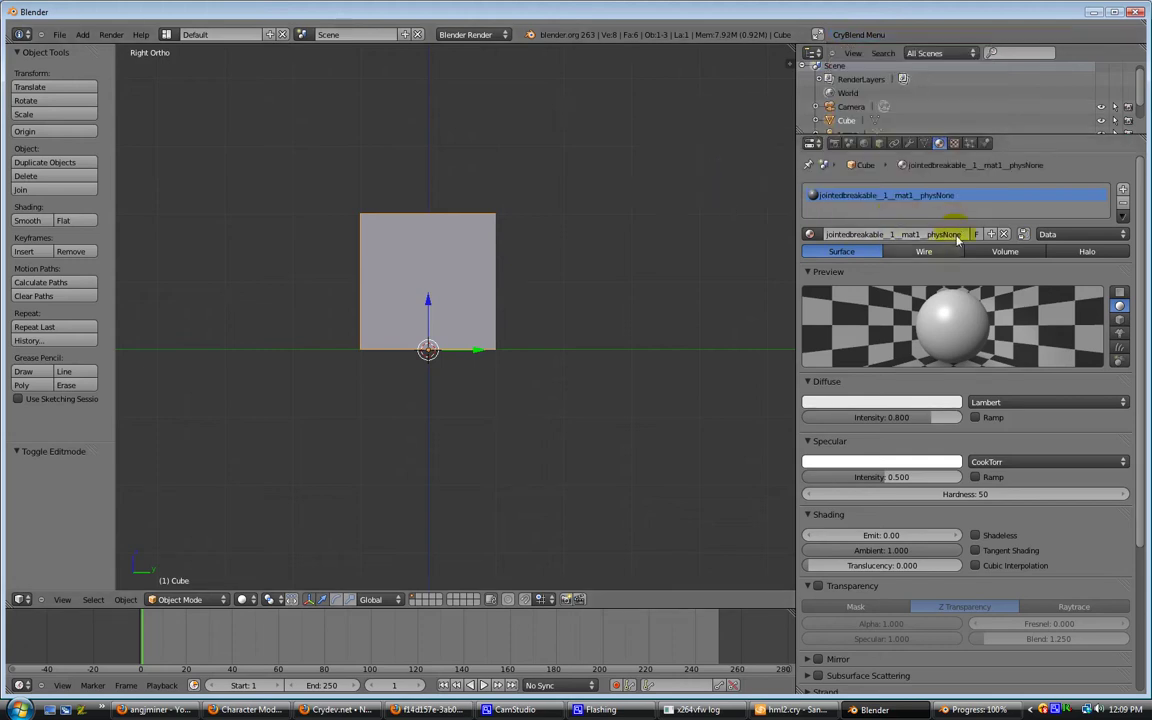
right_click(445, 312)
left_click(913, 236)
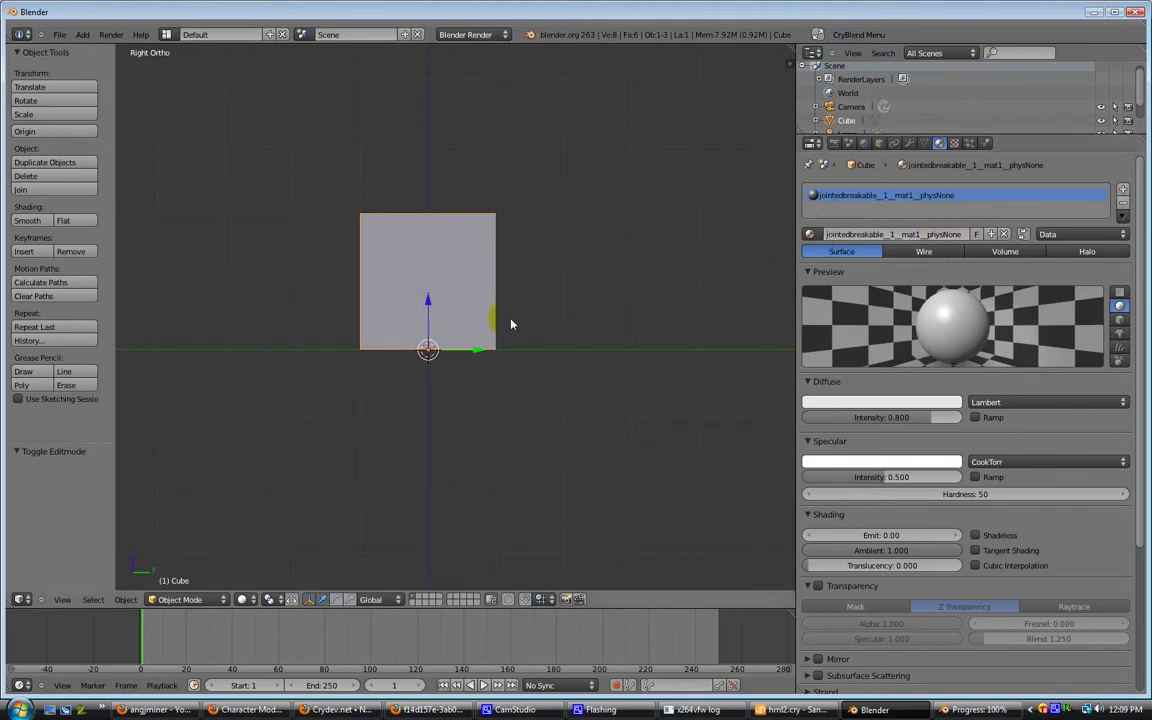
right_click(419, 260)
left_click(905, 233)
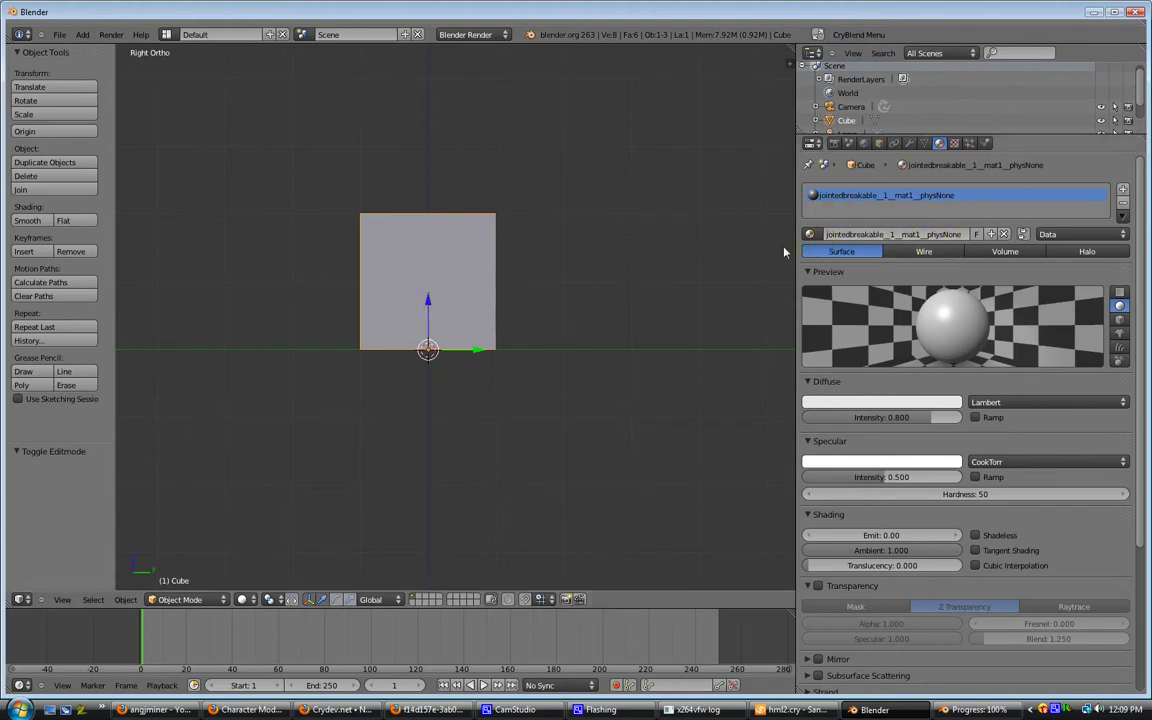
left_click_drag(793, 253, 758, 253)
right_click(396, 286)
right_click(448, 248)
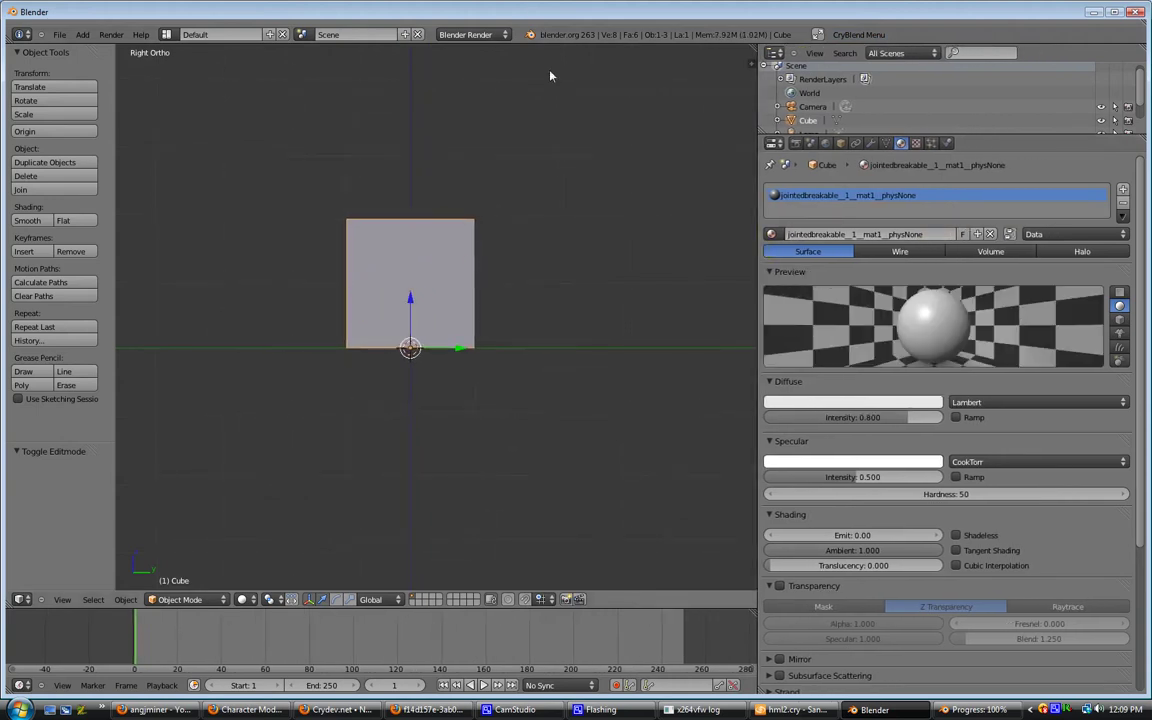
left_click(498, 12)
- Duplicate the cube in place and scale the copy up uniformly by about 1.034
right_click(418, 265)
key("shift+d")
right_click(412, 260)
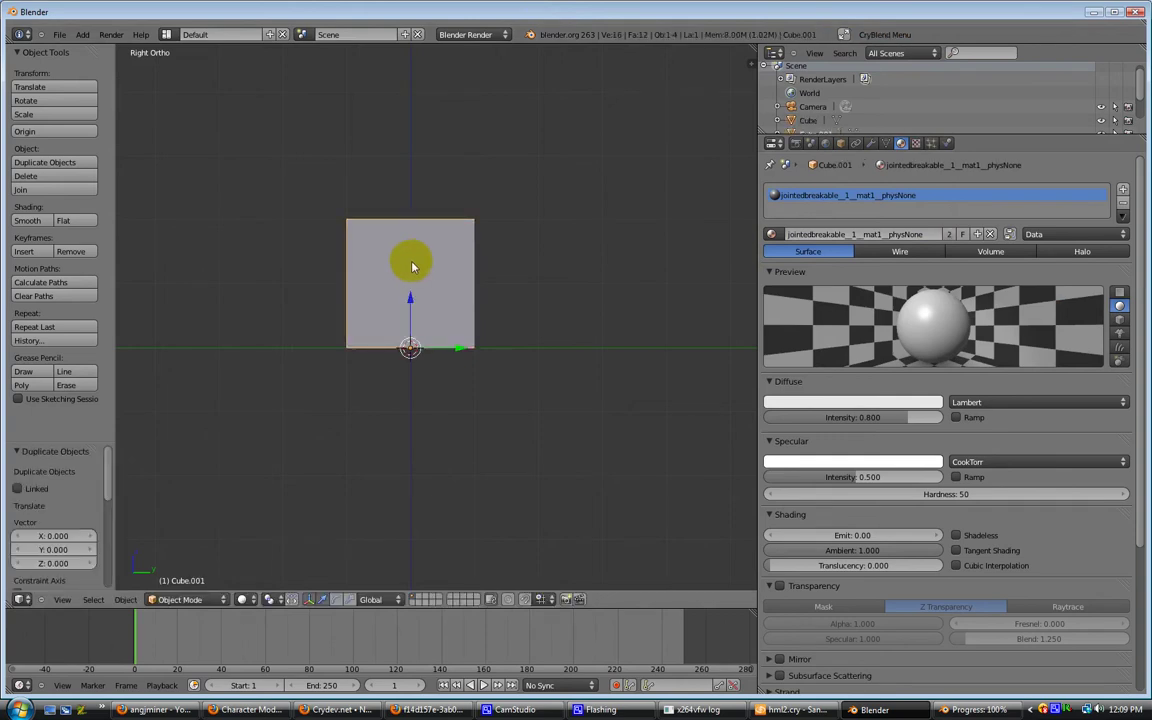
key("s")
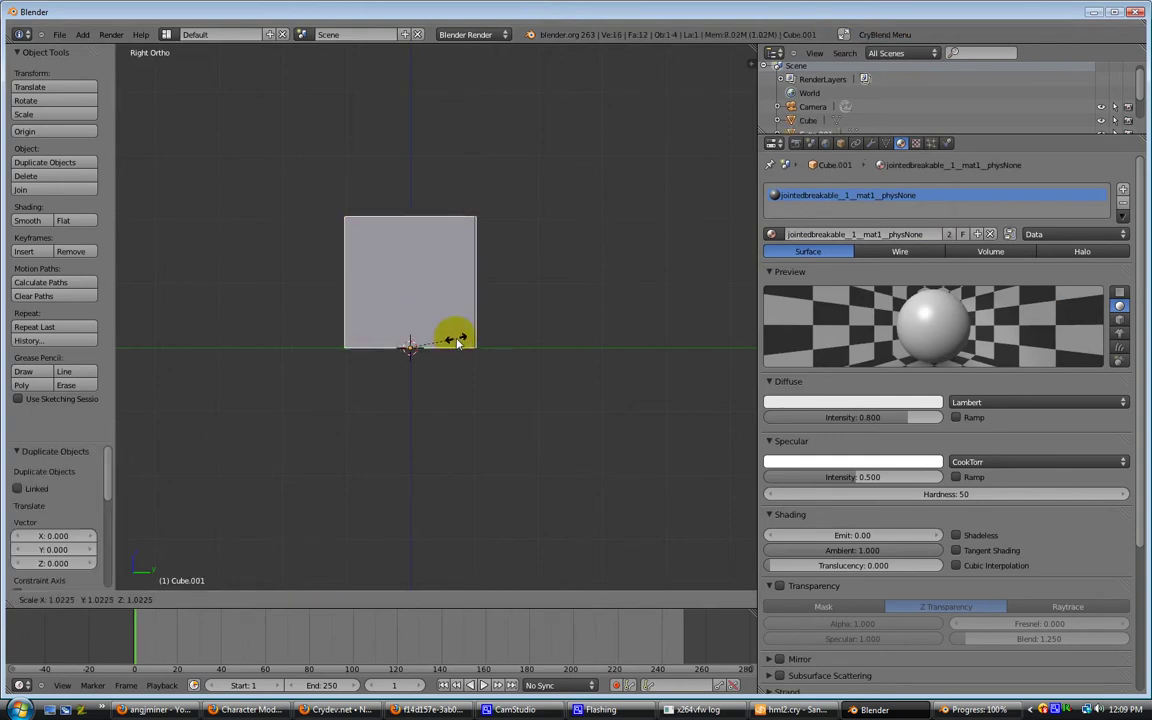
left_click(456, 345)
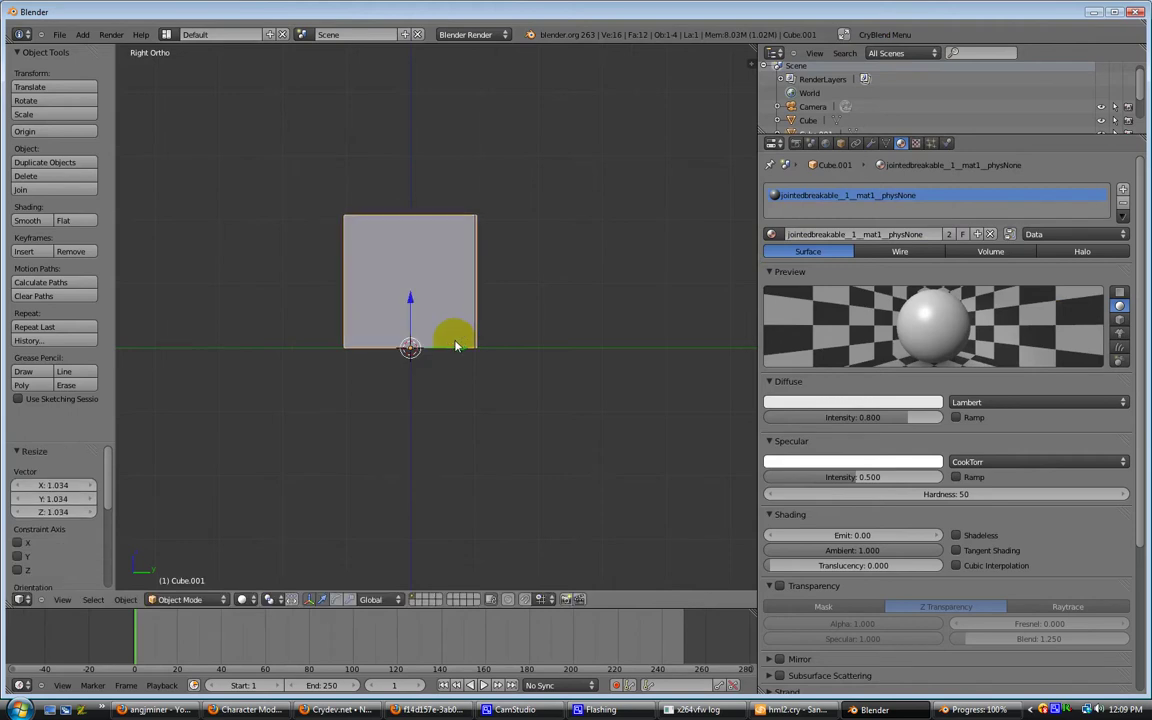
- Apply the scale transformation to the enlarged duplicate cube
left_click(133, 604)
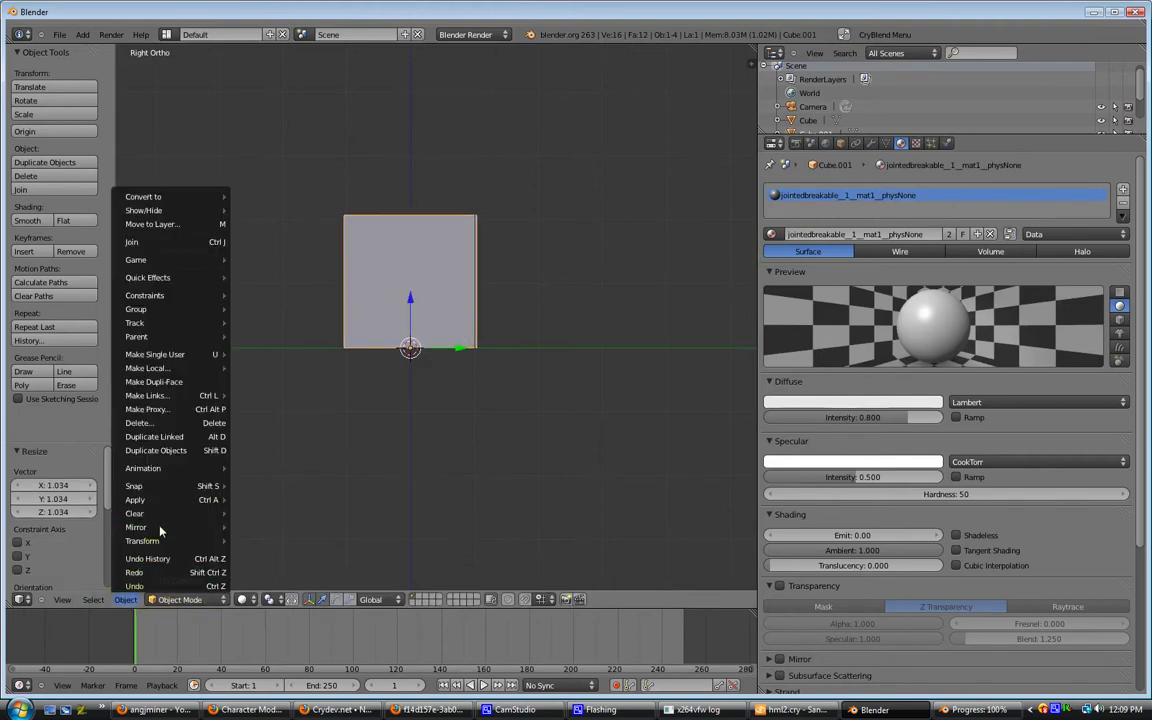
mouse_move(160, 501)
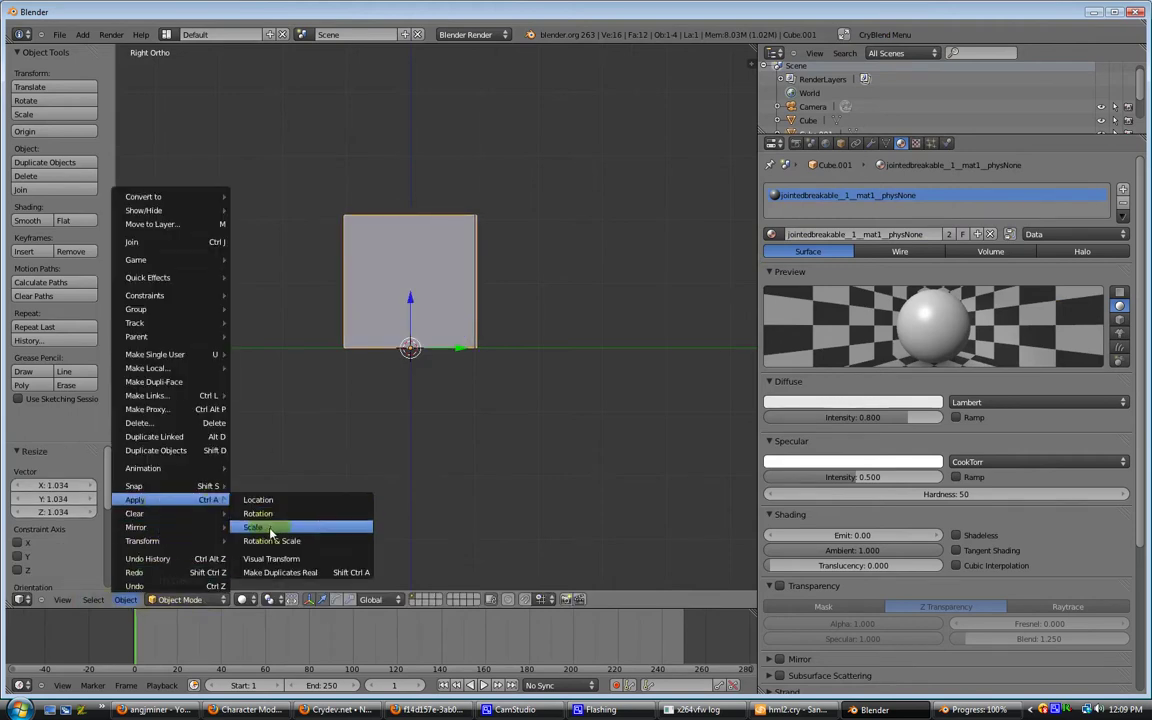
left_click(300, 527)
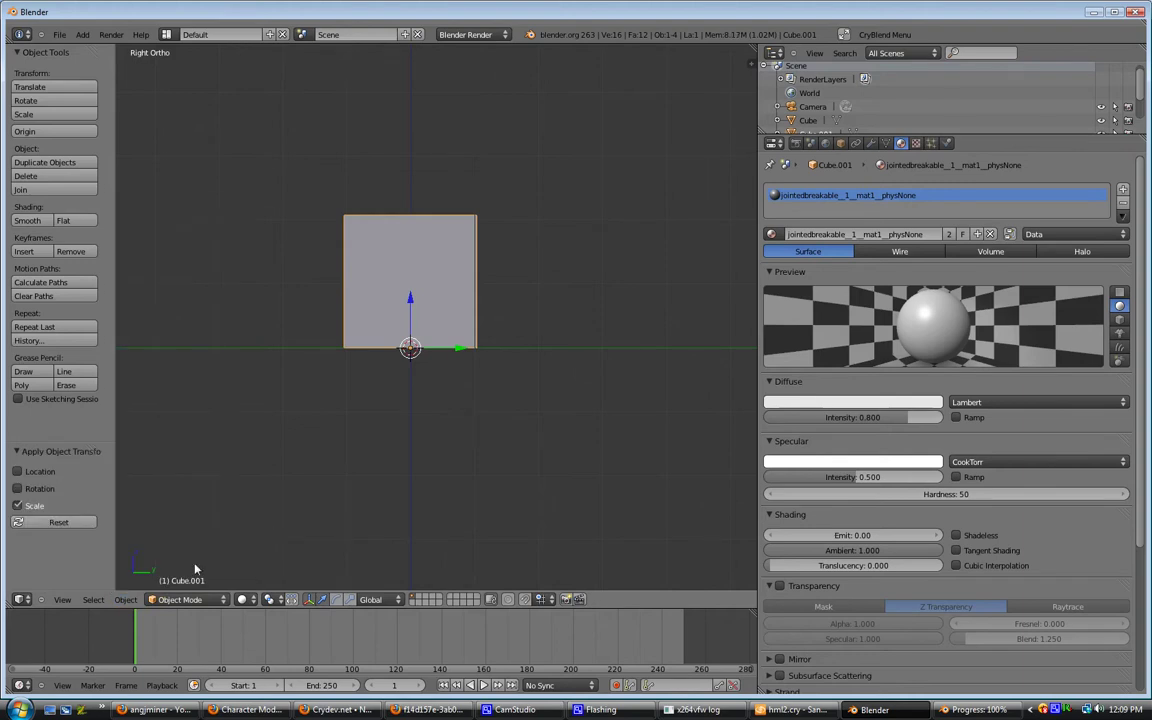
left_click(125, 599)
mouse_move(153, 503)
left_click(125, 599)
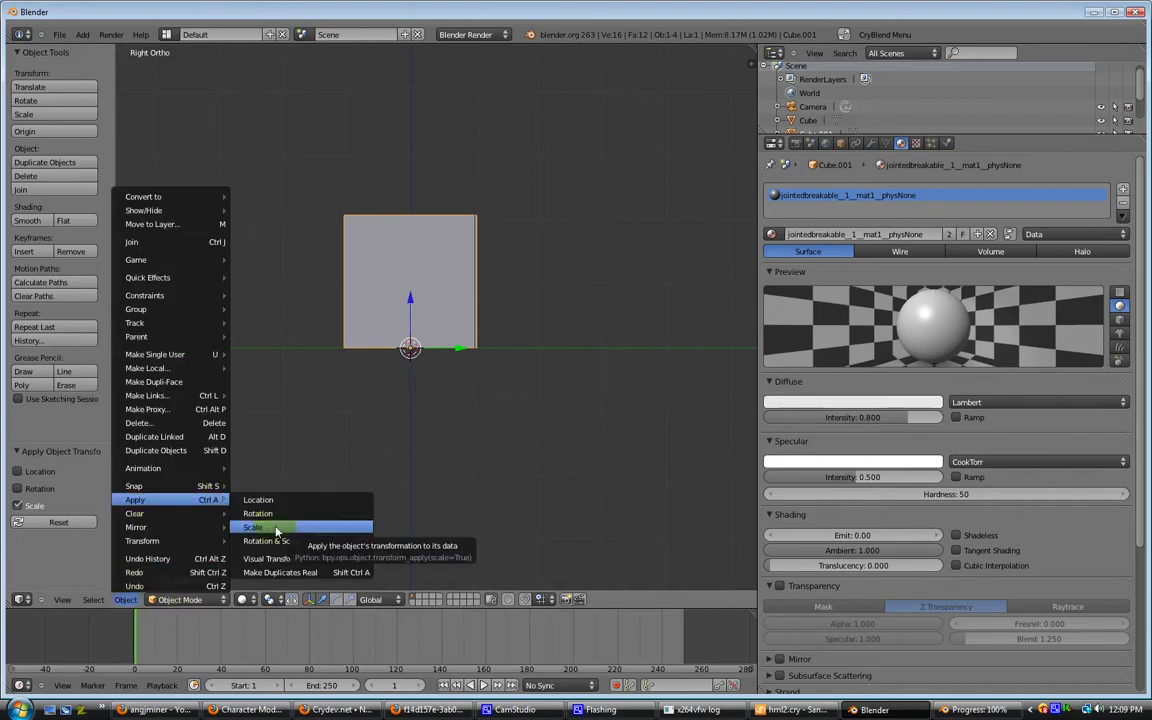
left_click(277, 529)
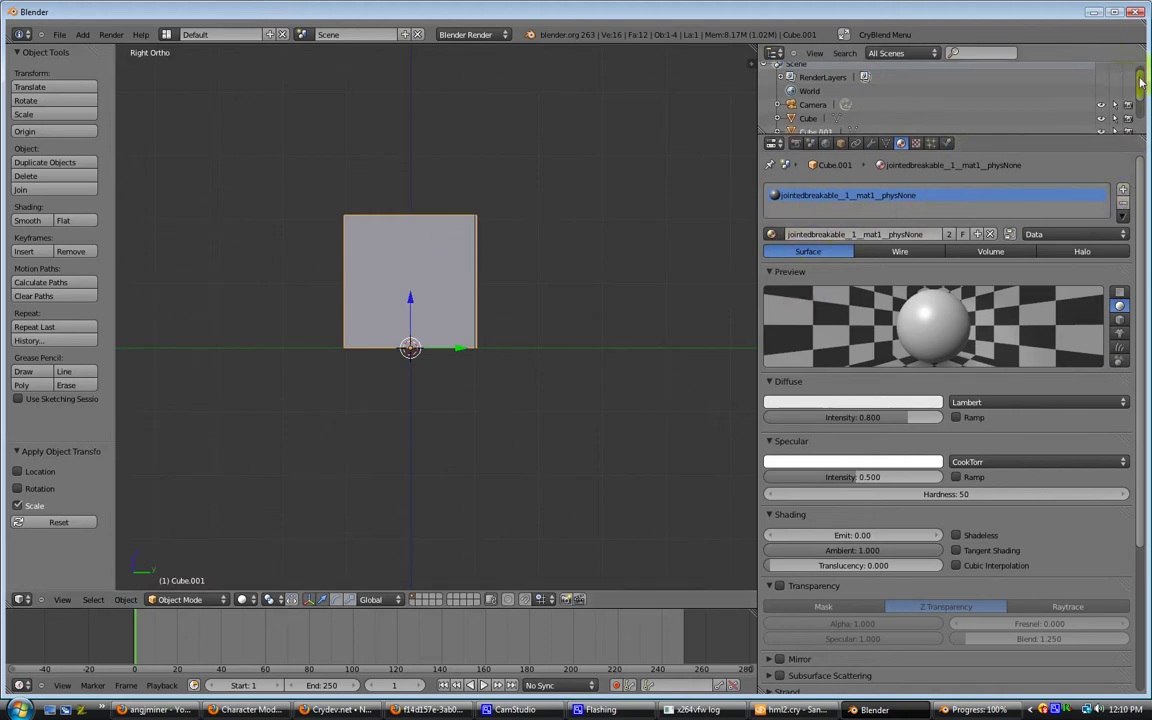
- Rename the duplicate cube object as Cube_physproxy
scroll(829, 100, "down", 2)
left_click(841, 143)
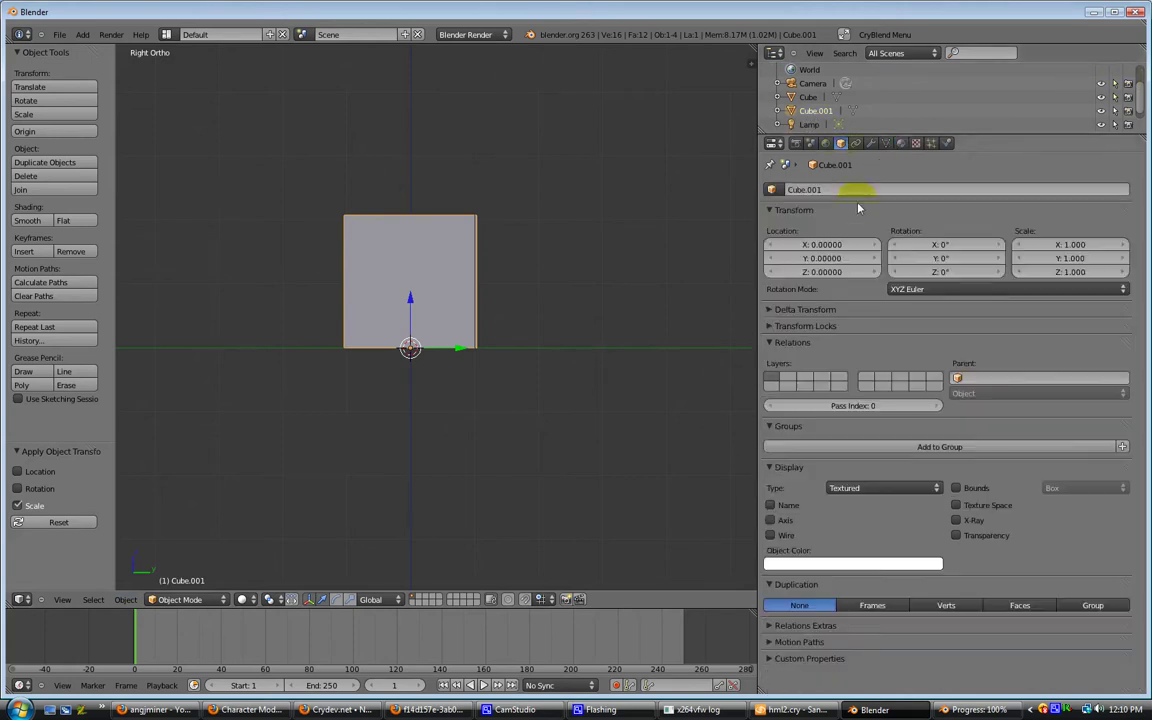
left_click(829, 190)
type("Cube_ob")
type("j")
type("sproxy")
key("Return")
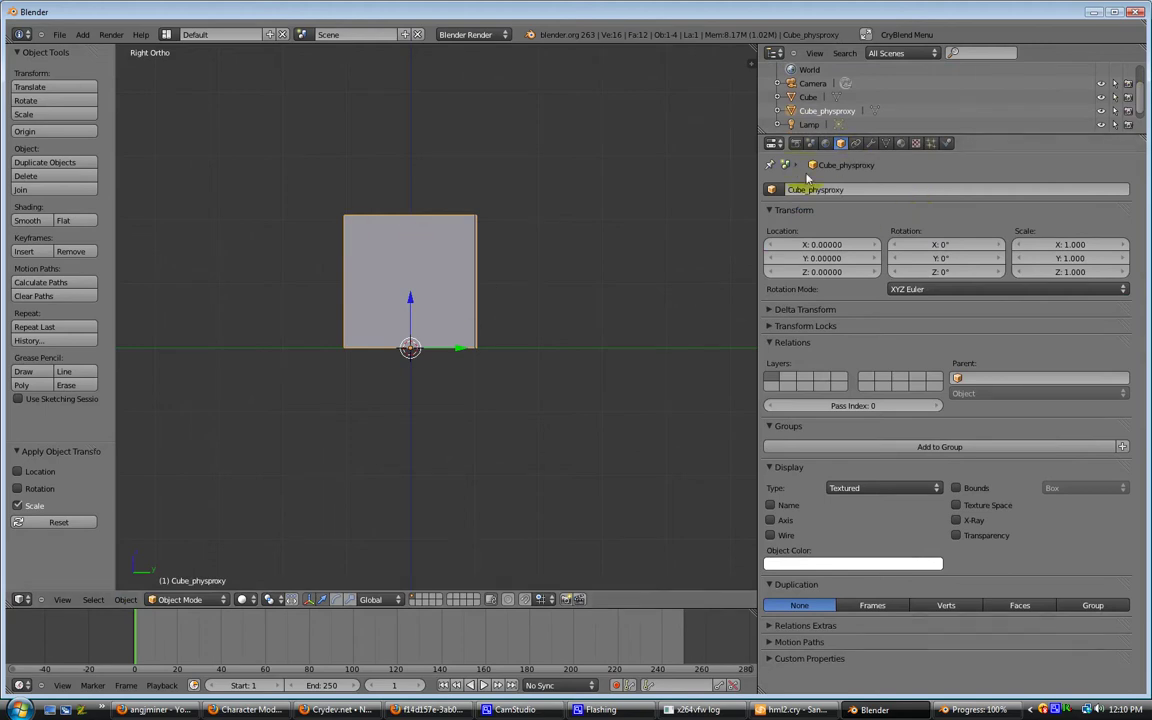
- Copy the proxy's material name, remove the shared material from Cube_physproxy and give it a new material of its own
left_click(900, 143)
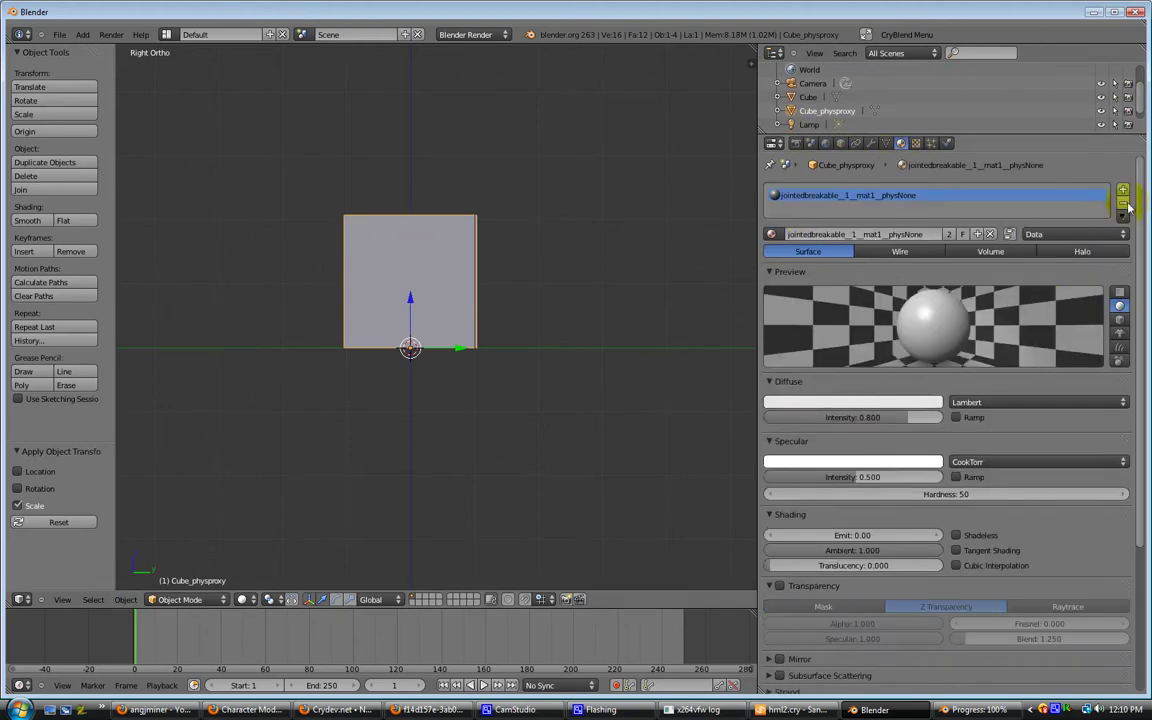
left_click(868, 240)
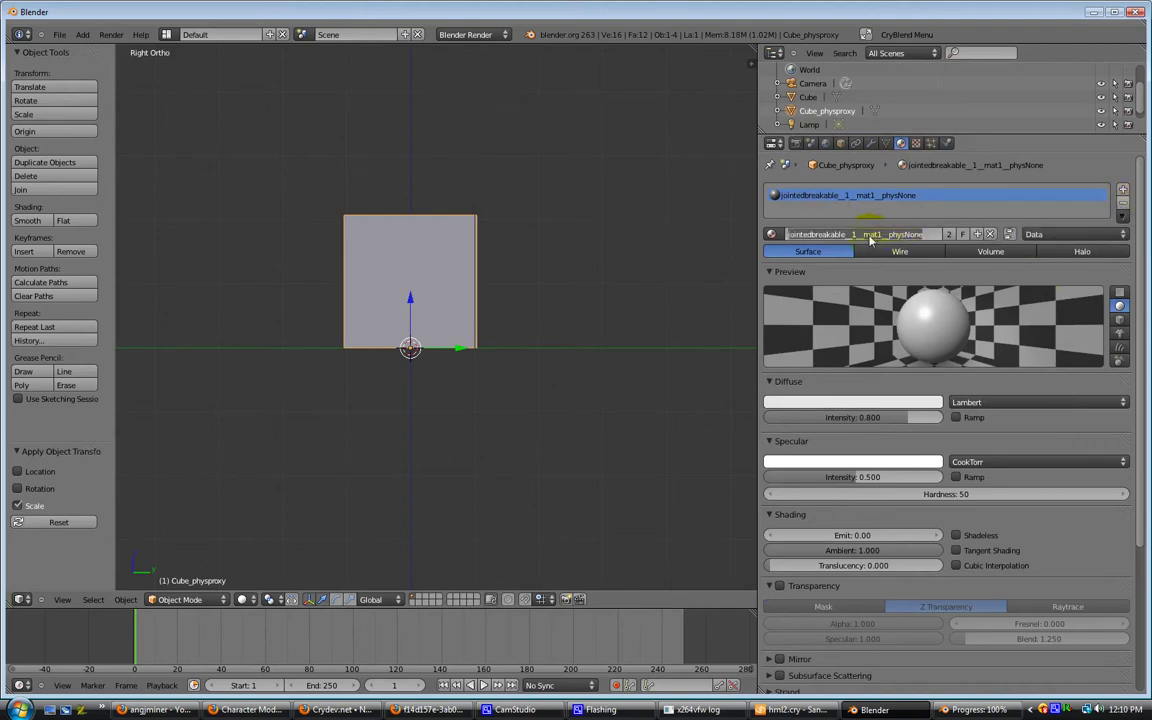
left_click_drag(861, 236, 790, 237)
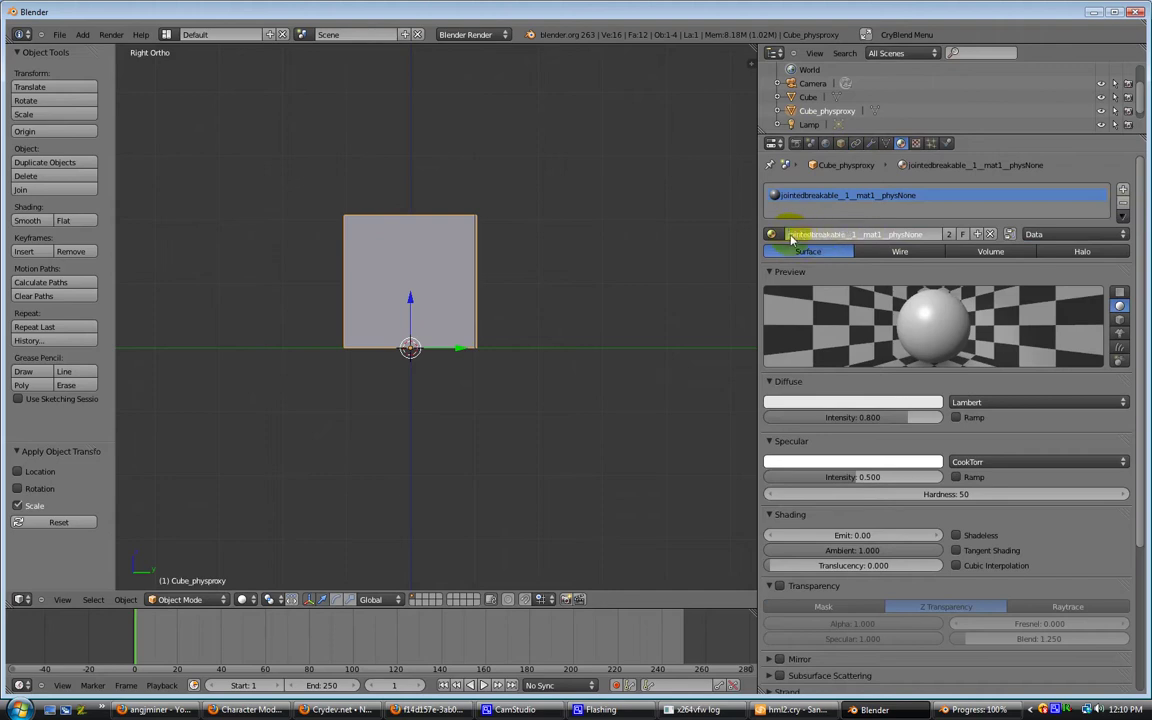
left_click_drag(790, 235, 939, 237)
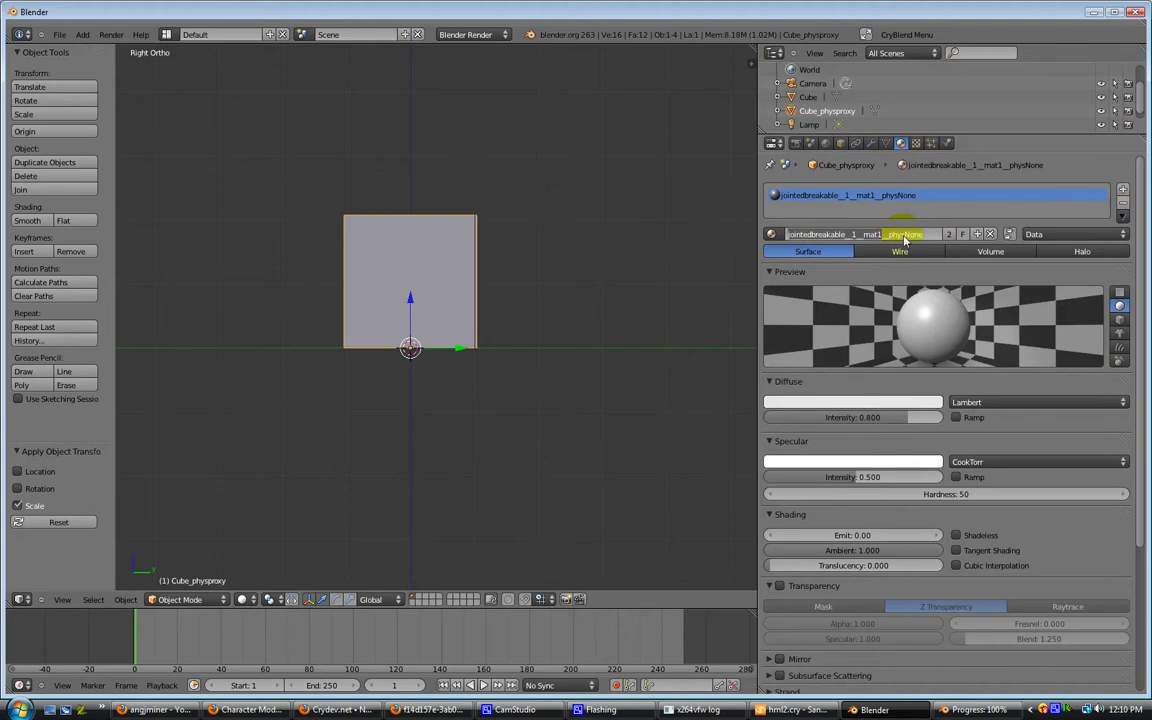
left_click(1122, 167)
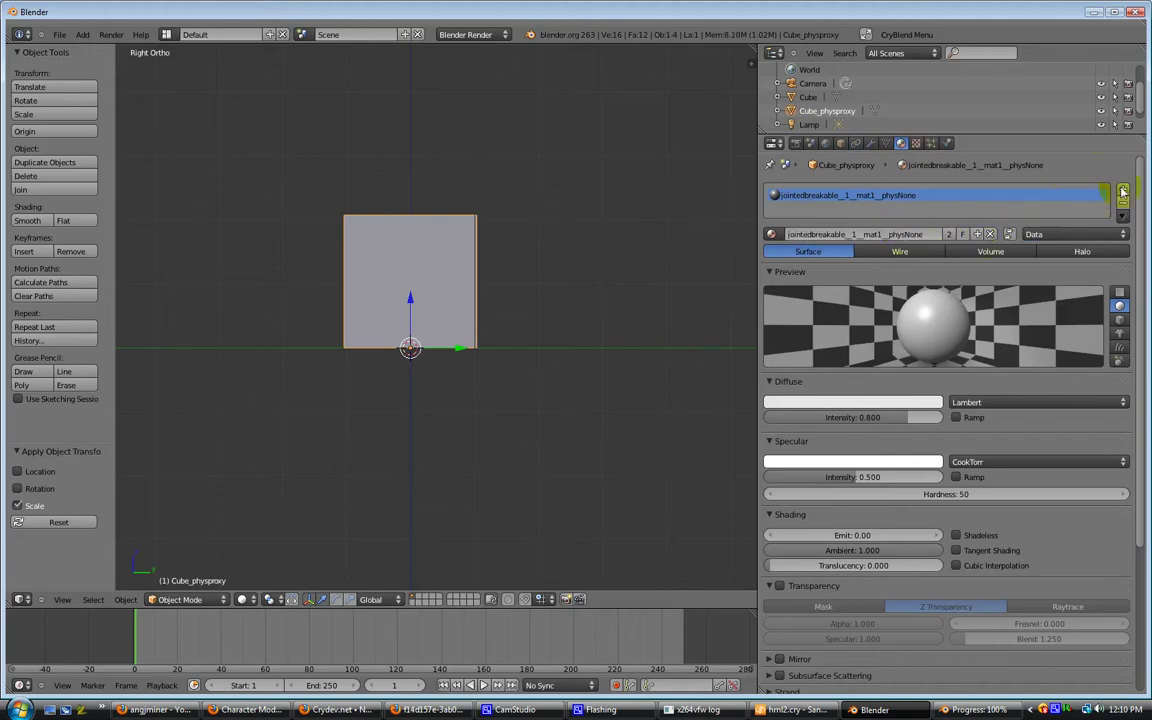
left_click(1122, 207)
left_click(794, 231)
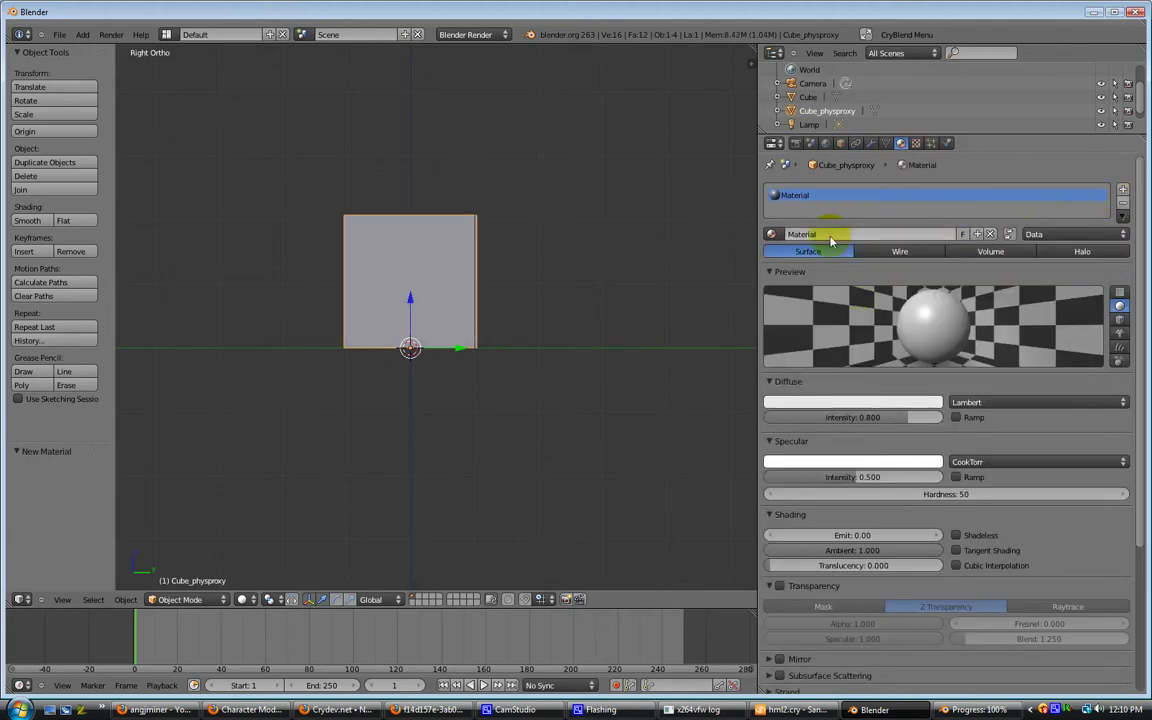
- Name the new proxy material jointedbreakable__2__proxy and enable its transparency with an alpha of 0
left_click(862, 236)
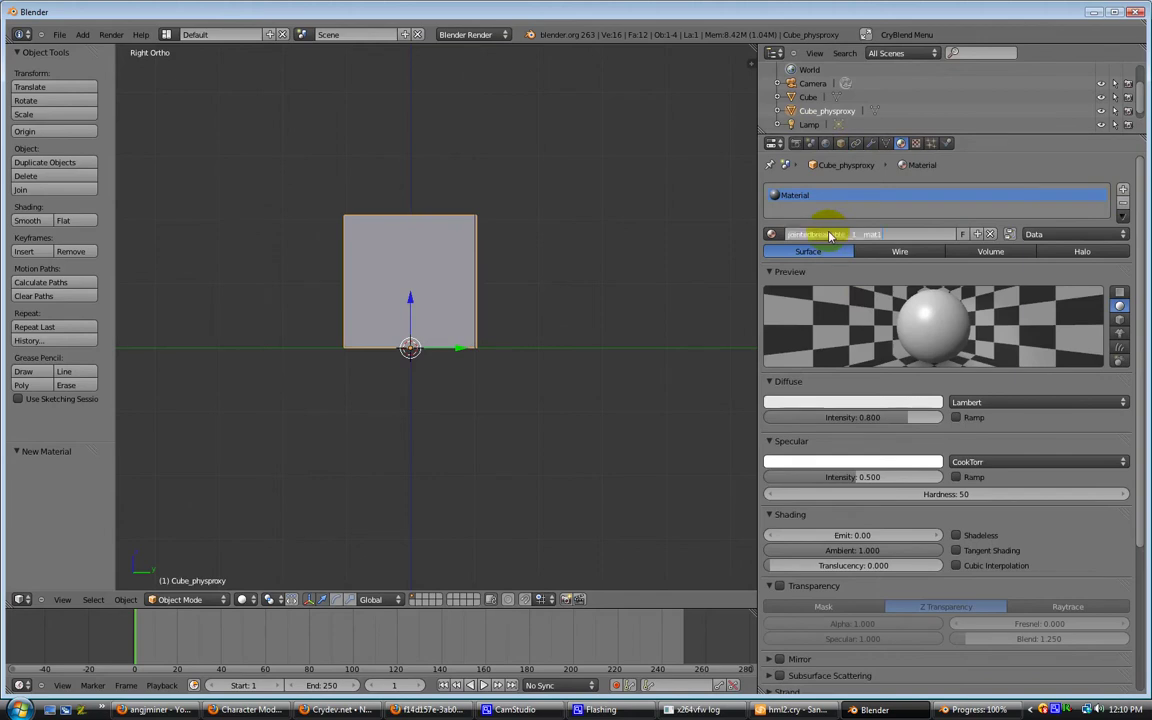
type("jointedbreakable_1_mat1")
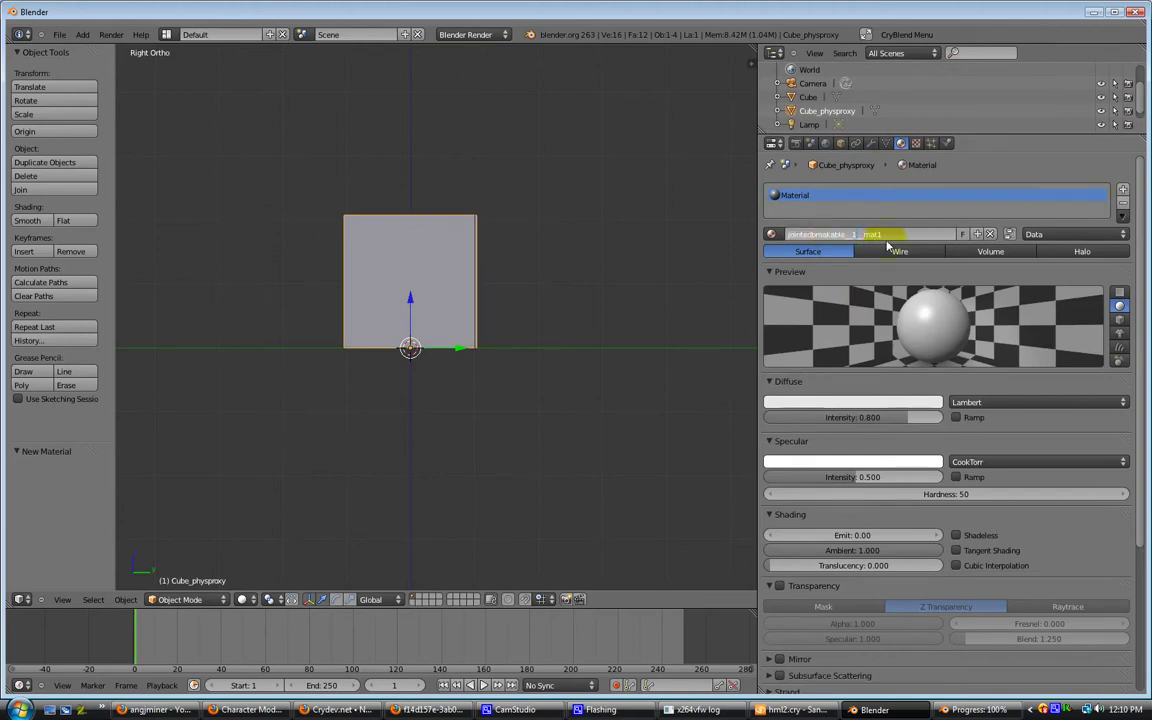
key("BackSpace")
type("2")
key("Return")
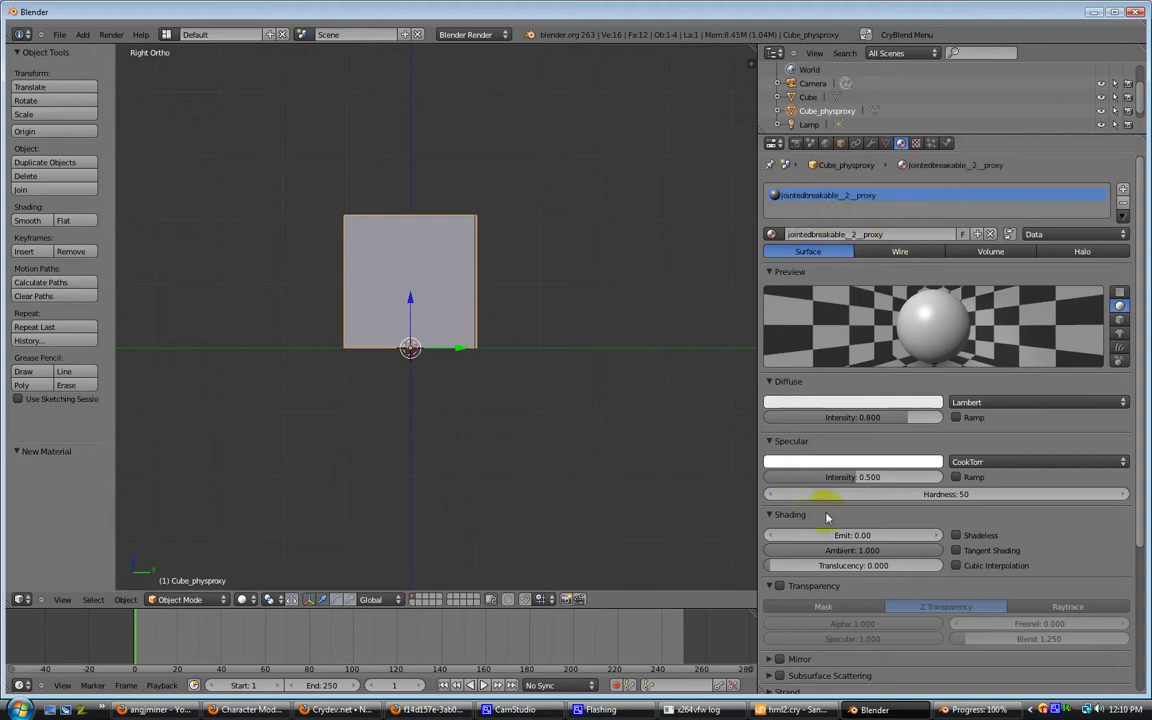
left_click(779, 586)
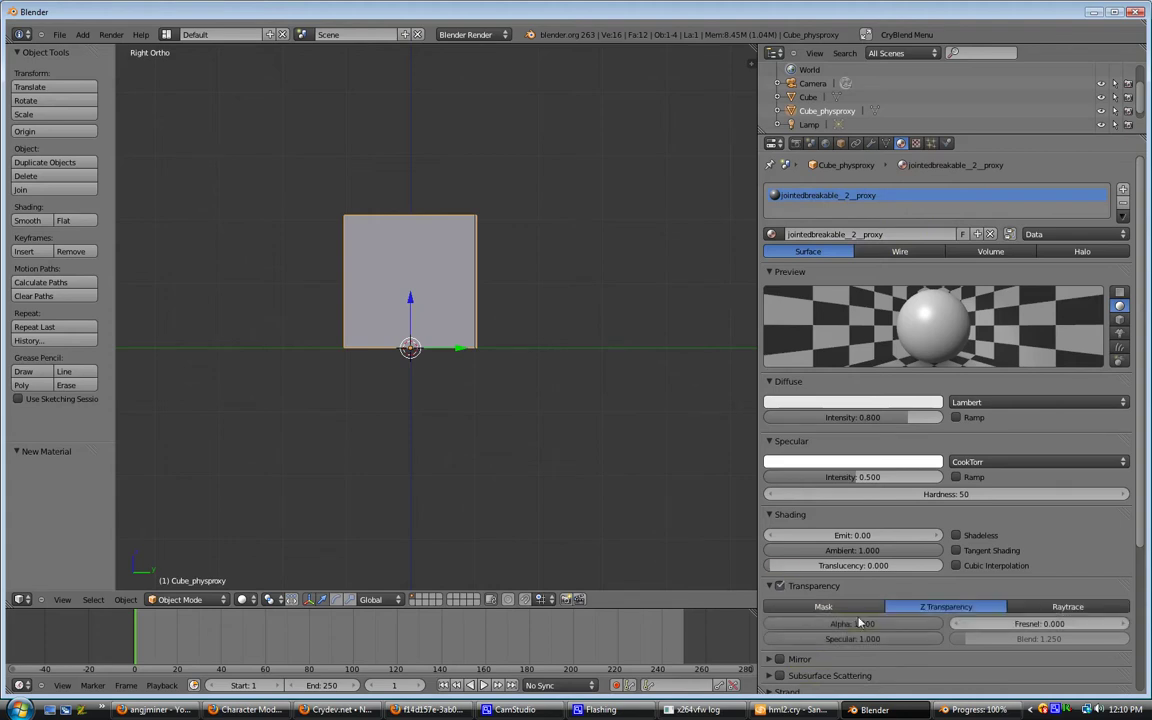
left_click_drag(835, 623, 689, 624)
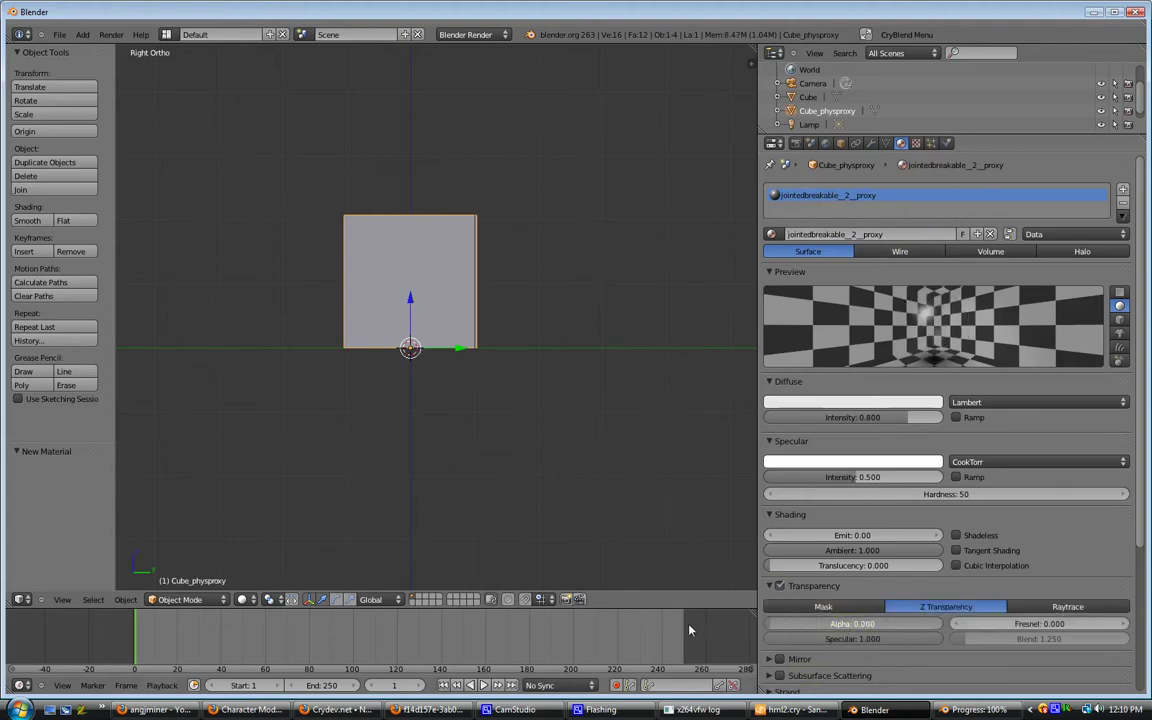
- Set the 3D viewport's material shading mode to GLSL in its display settings
left_click(752, 63)
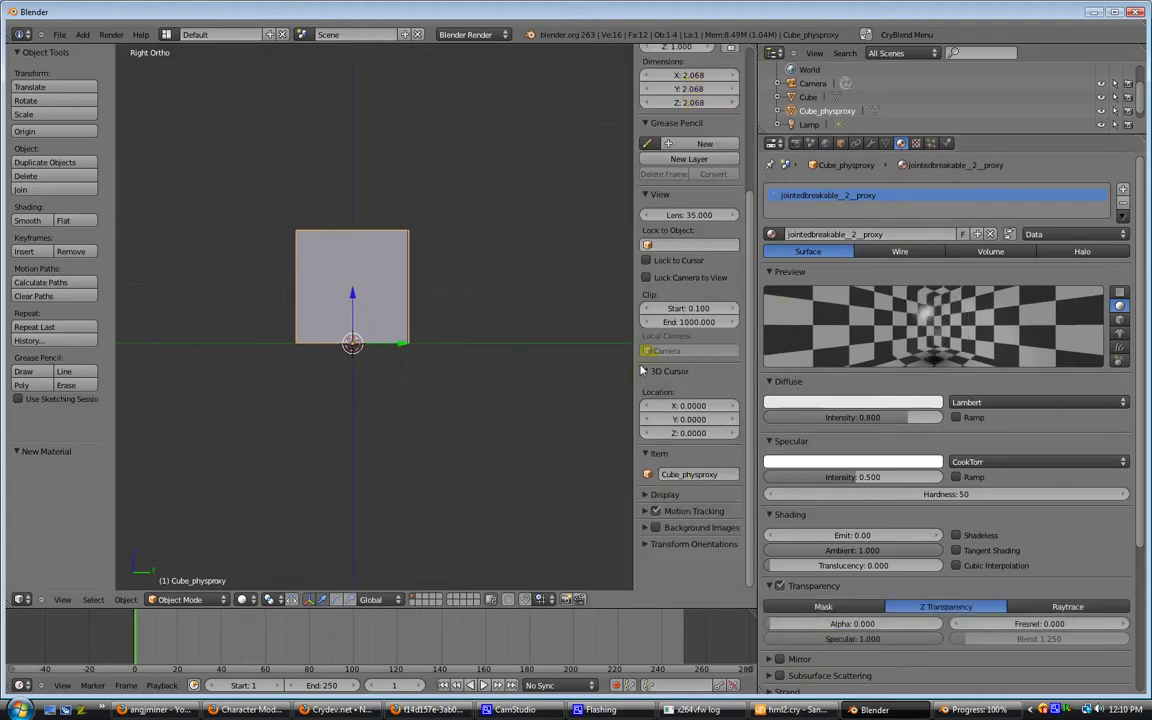
left_click(660, 494)
scroll(745, 500, "down", 2)
scroll(690, 510, "down", 3)
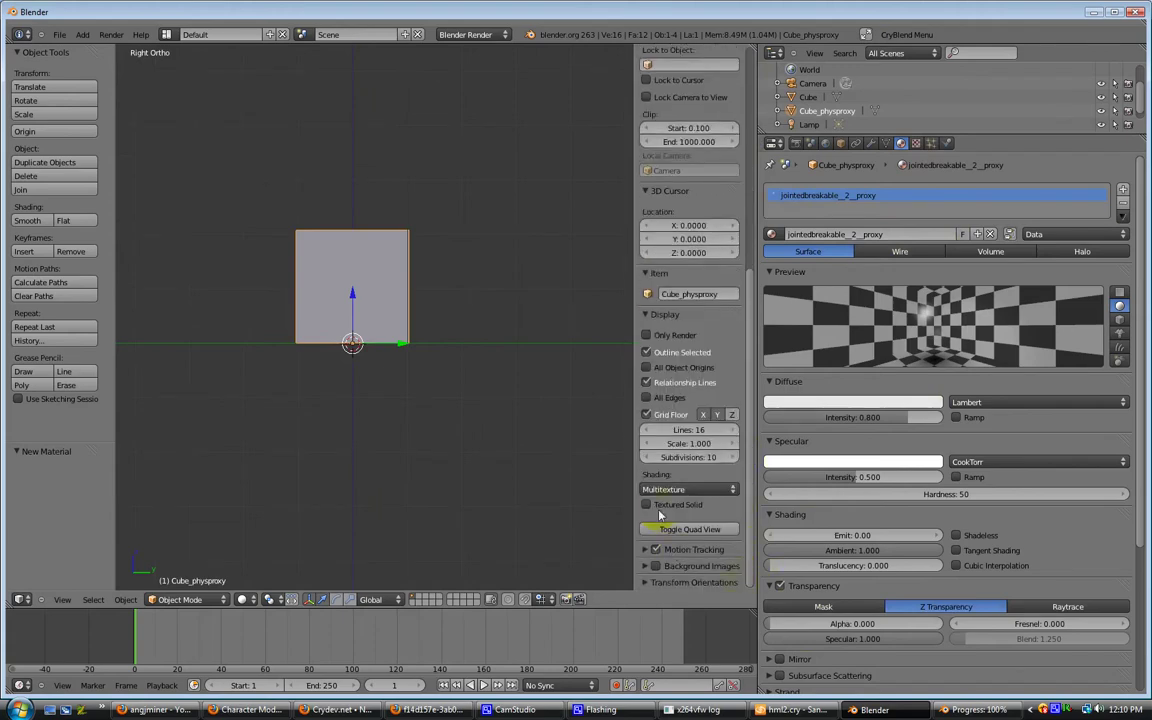
left_click(672, 490)
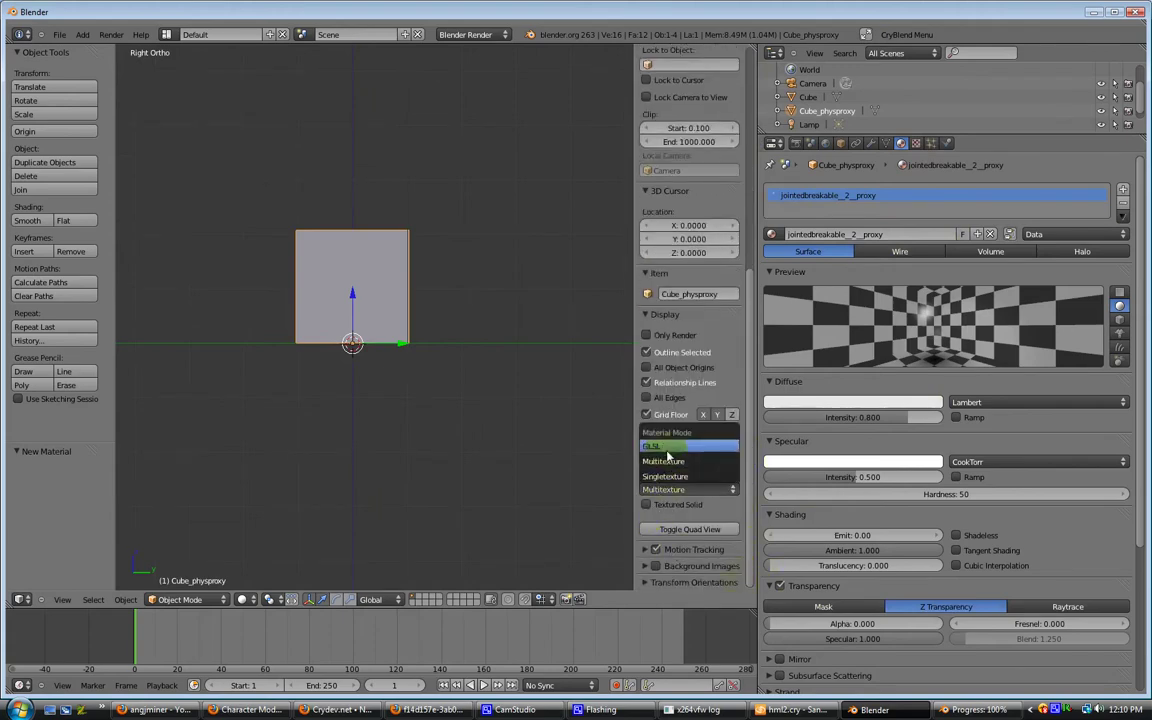
left_click(658, 446)
mouse_move(748, 387)
left_mouse_down()
mouse_move(758, 123)
mouse_move(635, 183)
left_mouse_up()
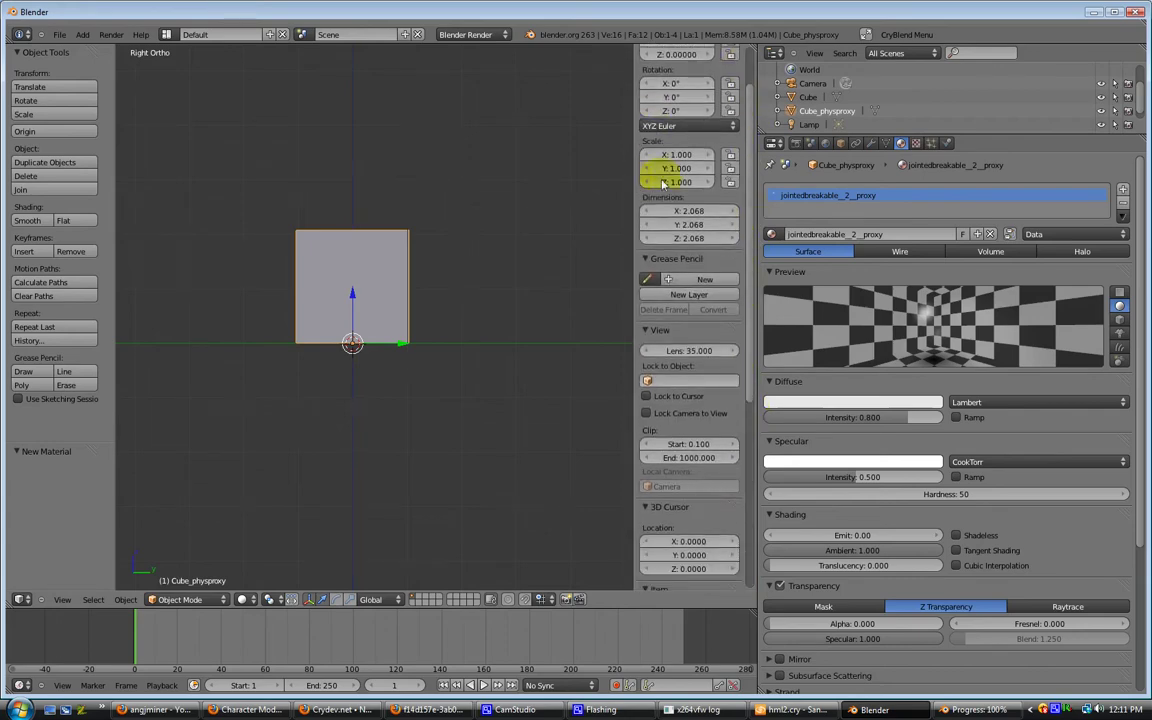
key("n")
- Switch the viewport shading to Texture and view the transparent proxy around the cube from the right side
left_click(244, 599)
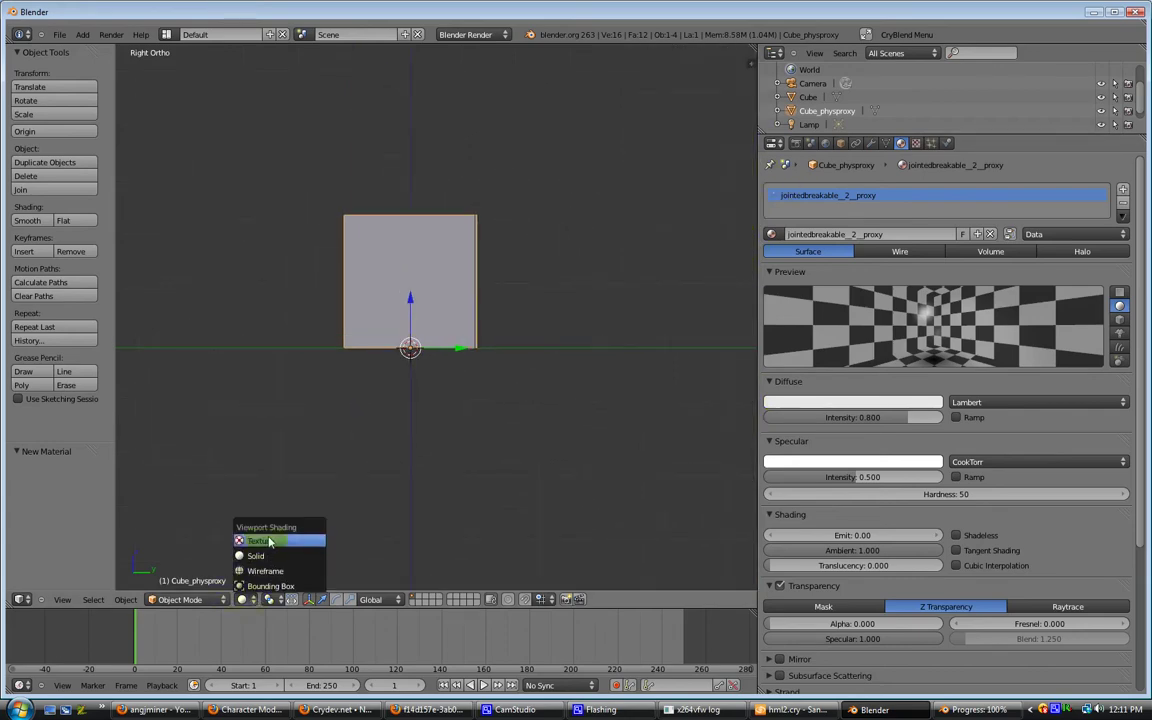
left_click(269, 541)
mouse_move(522, 314)
middle_mouse_down()
mouse_move(552, 342)
mouse_move(668, 396)
mouse_move(728, 327)
mouse_move(530, 360)
mouse_move(487, 333)
mouse_move(464, 338)
middle_mouse_up()
key("KP_3")
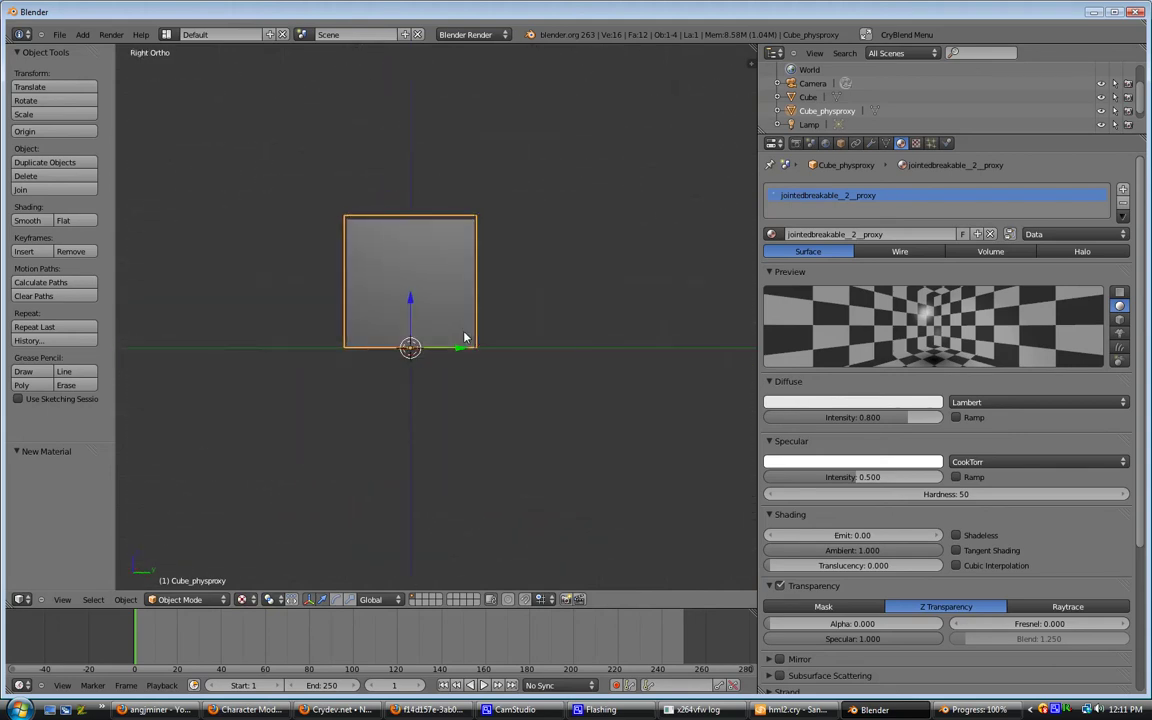
scroll(450, 291, "up", 4)
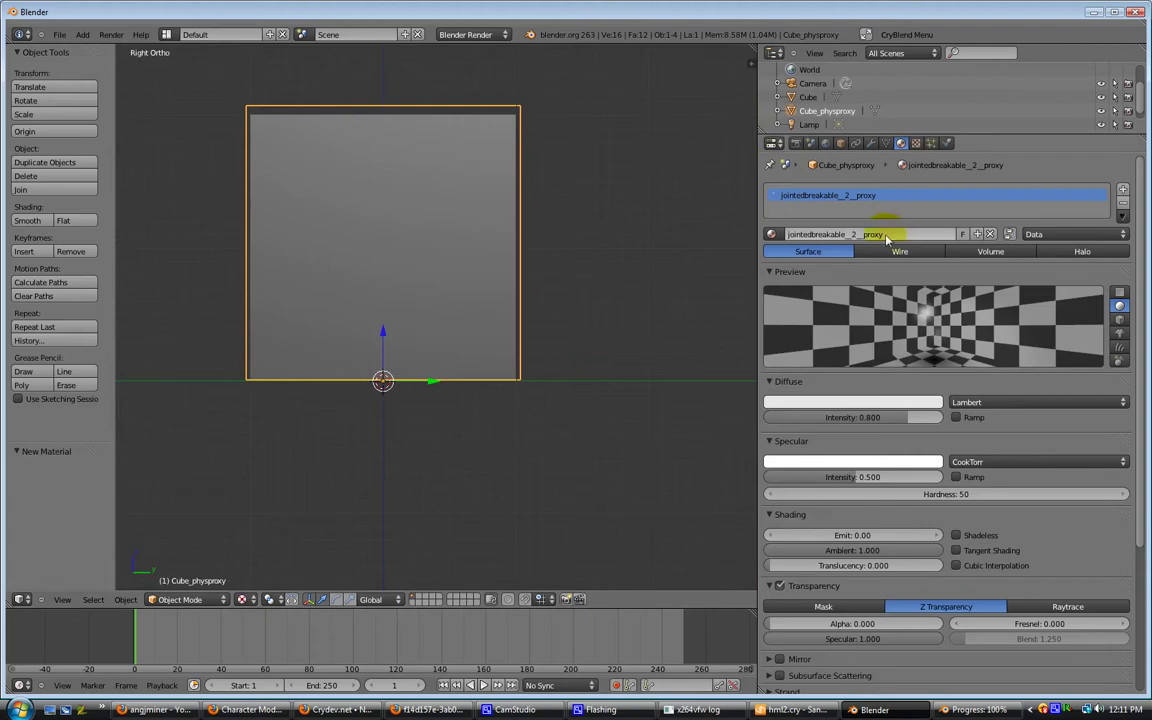
- Add the __physProxyNoDraw physics suffix to the proxy's material name with CryBlend
left_click(915, 38)
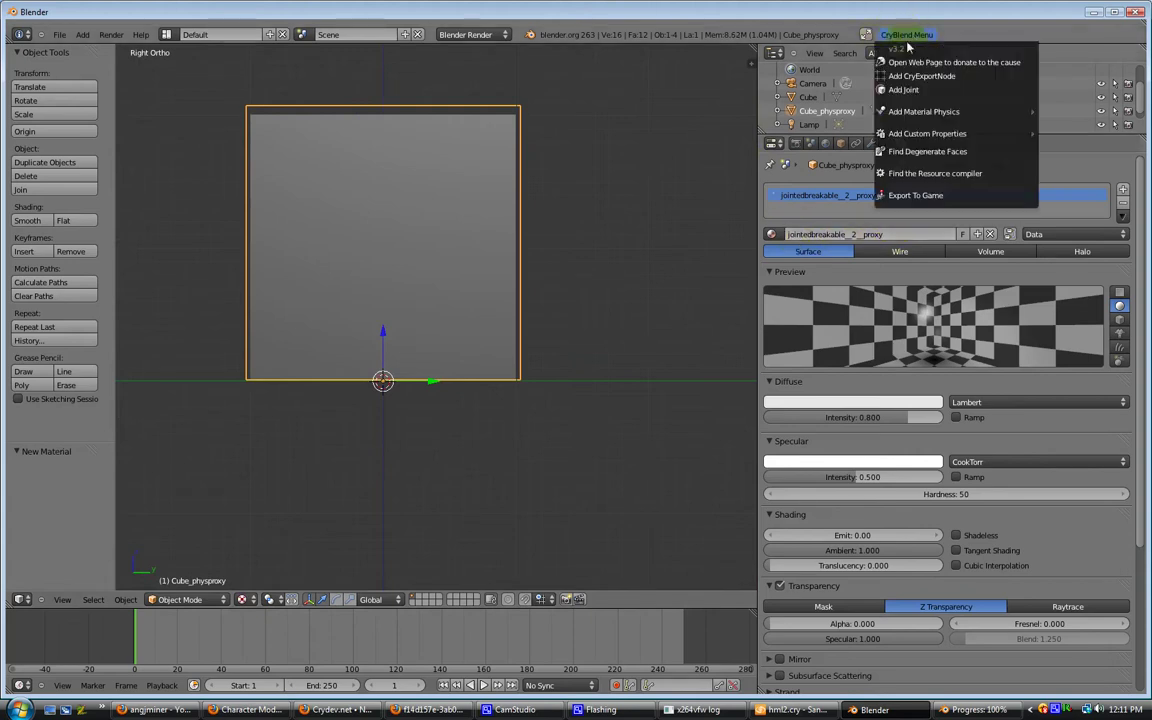
mouse_move(913, 113)
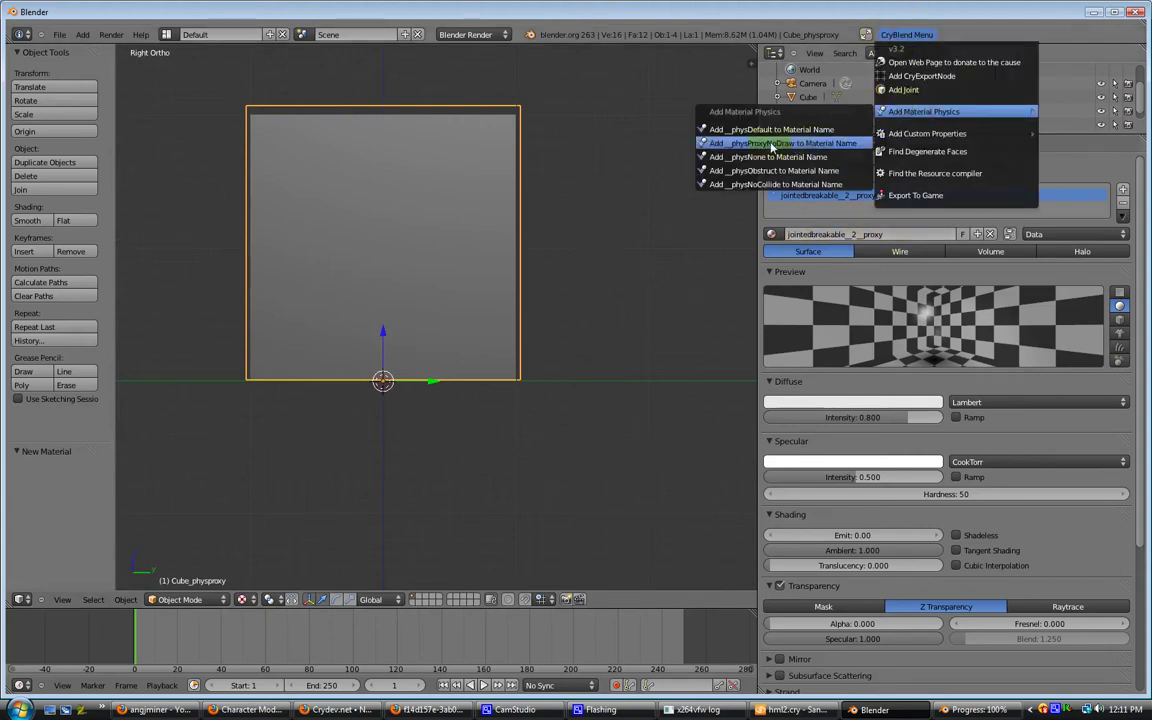
left_click(797, 143)
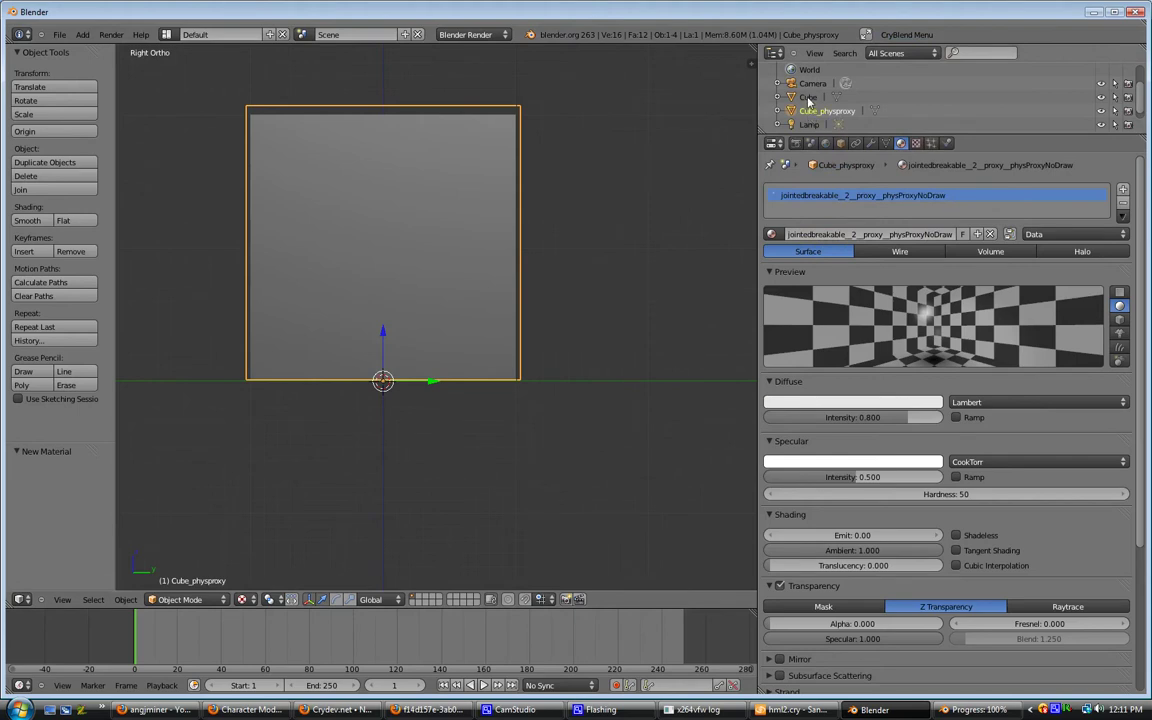
- Join Cube_physproxy into Cube and expand the joined mesh in the outliner to list its materials
left_click(809, 98)
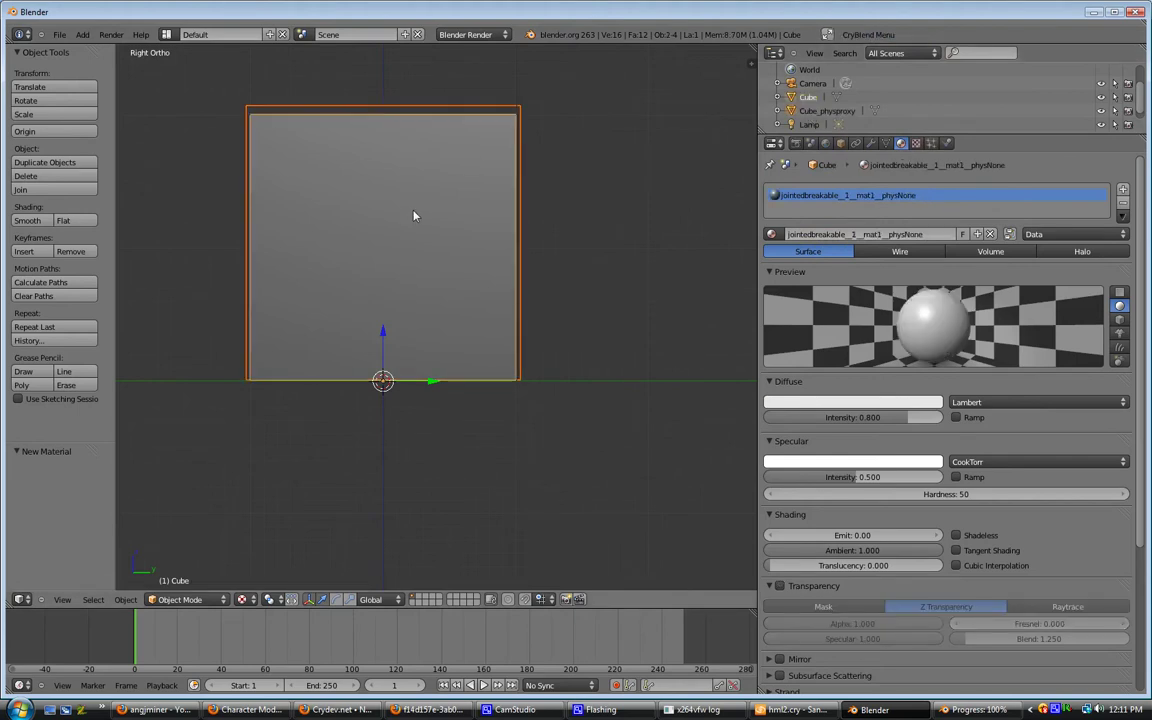
key("ctrl+j")
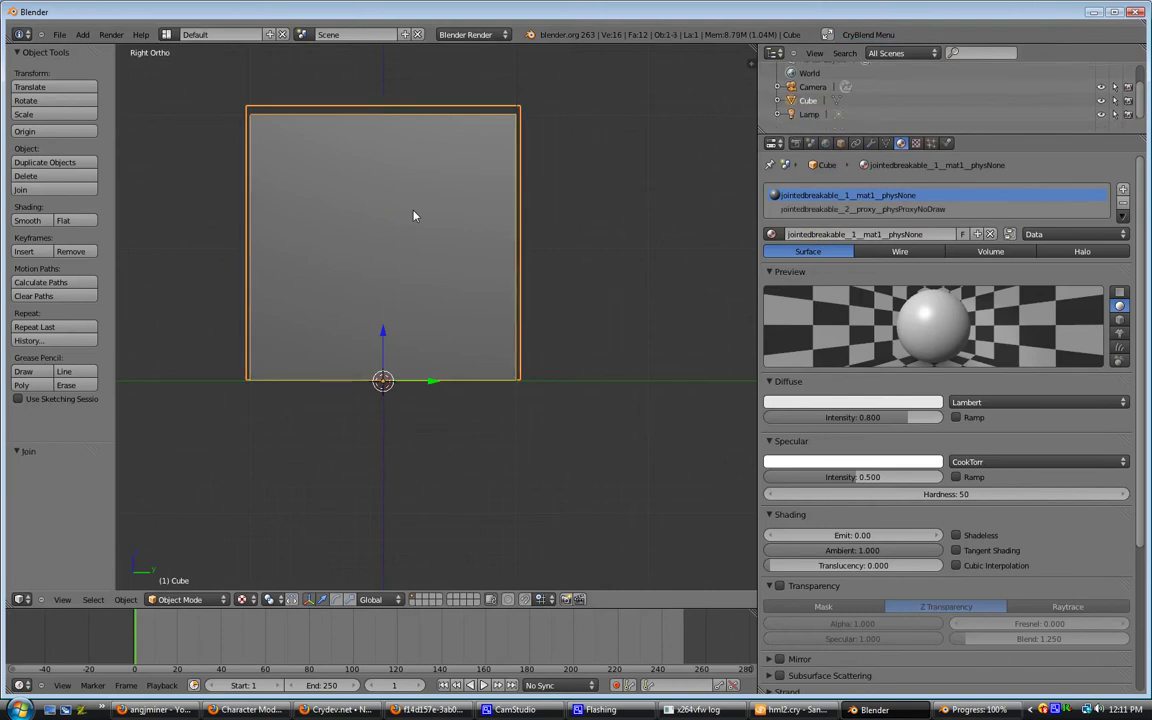
left_click(778, 100)
left_click(794, 114)
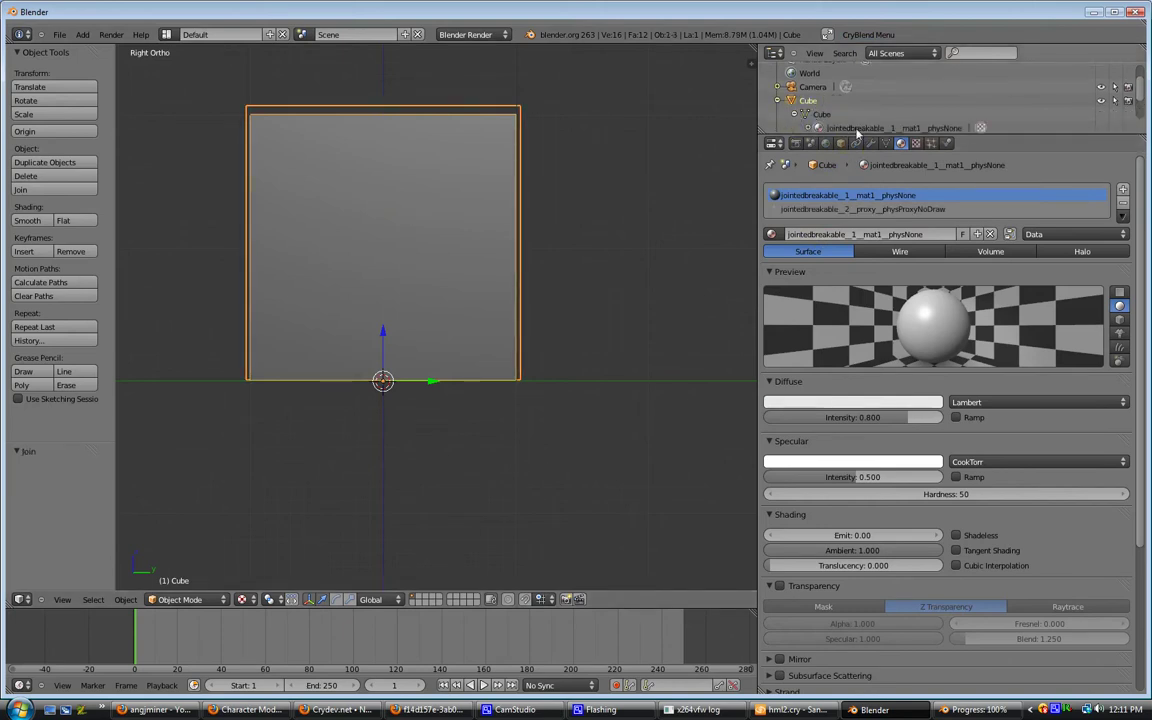
scroll(922, 104, "down", 3)
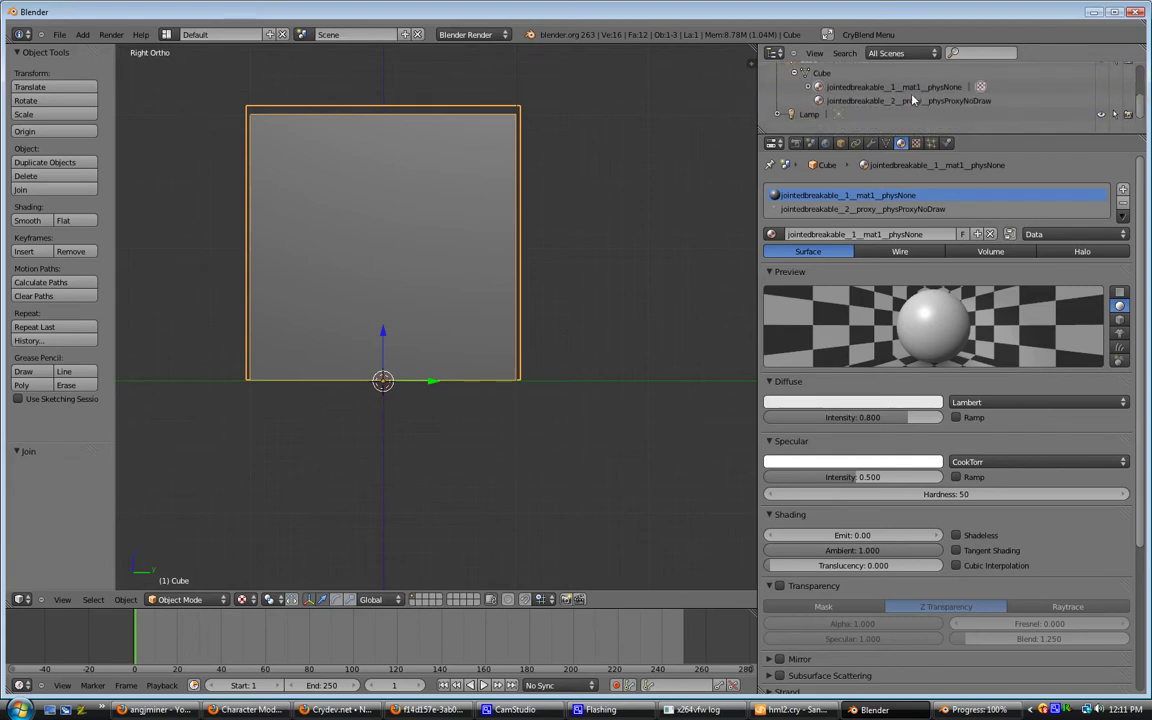
scroll(470, 270, "down", 2)
scroll(481, 270, "up", 1)
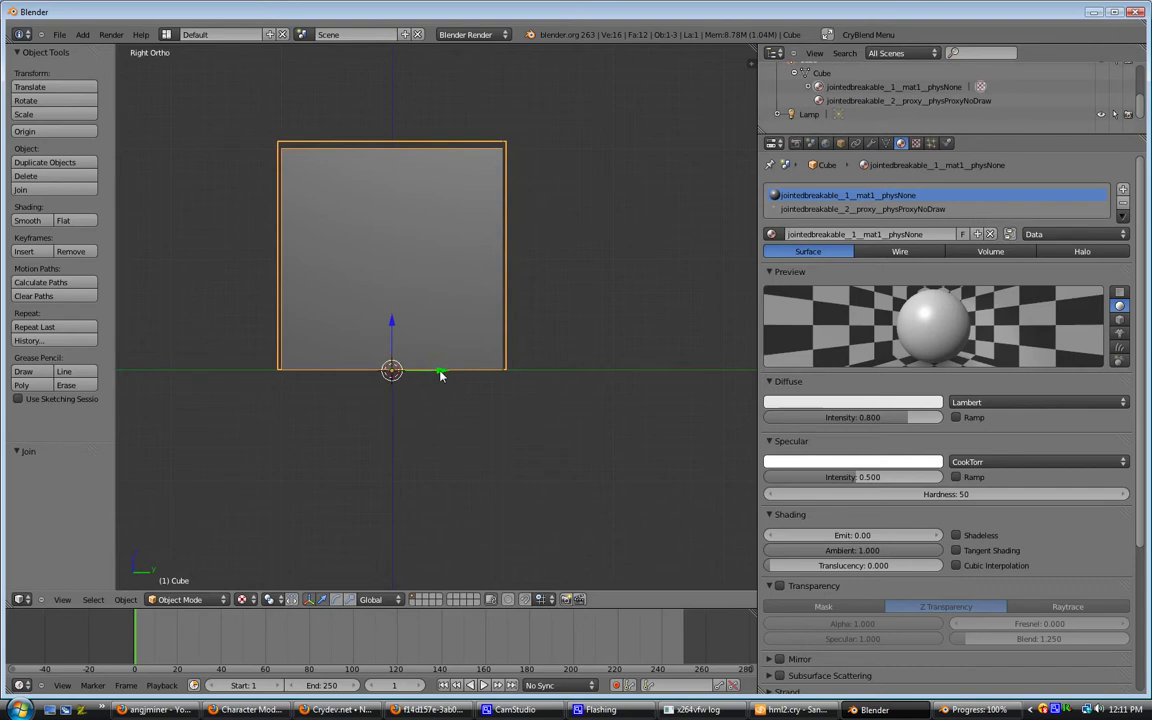
- Move the joined cube along the Y axis until its side meets the 3D cursor, and move it back about 1.058 units
left_click_drag(440, 374, 327, 373)
scroll(425, 306, "down", 1)
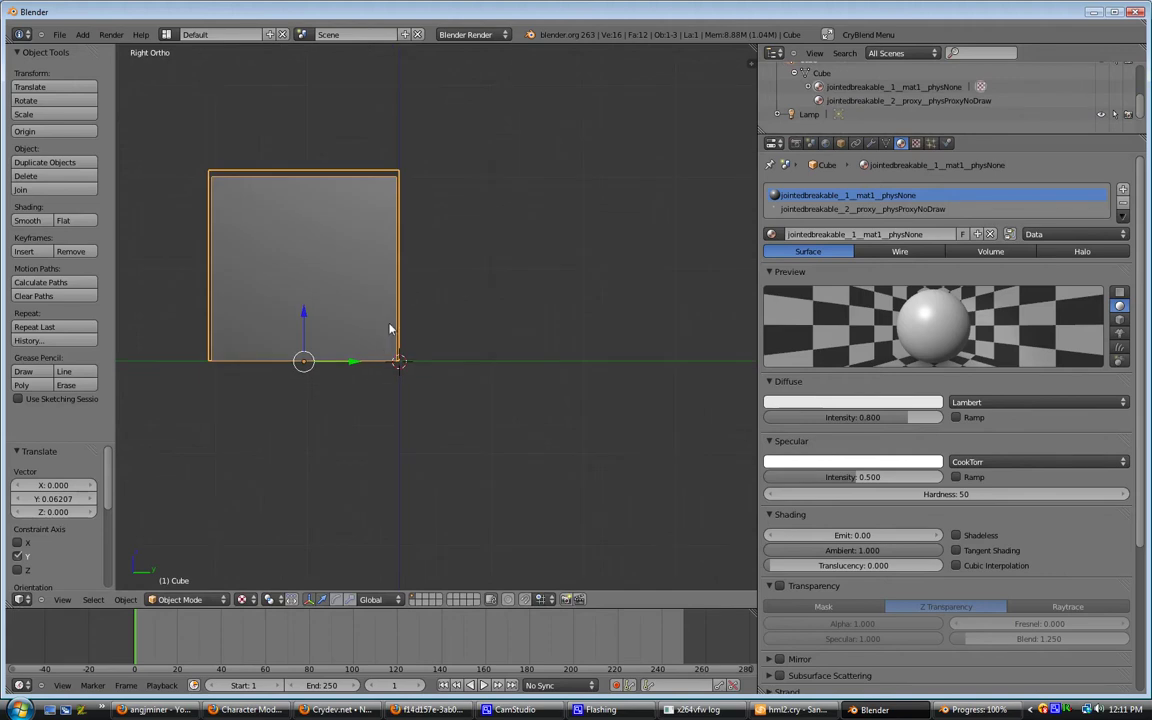
left_click_drag(357, 362, 450, 373)
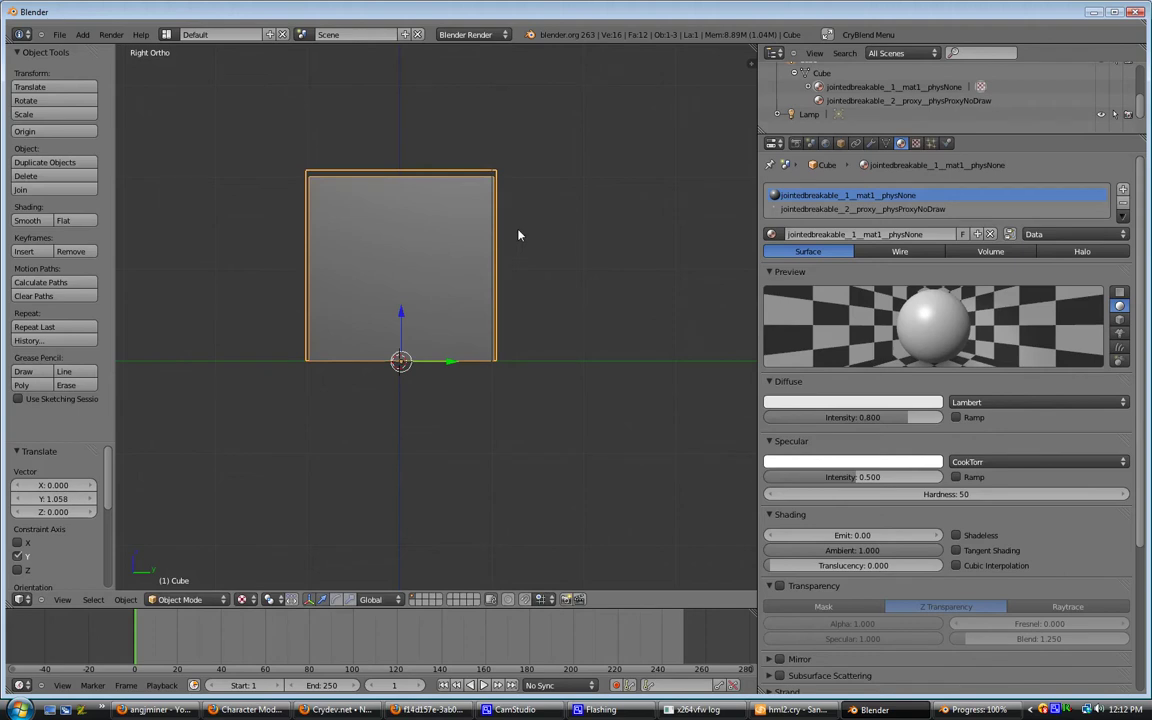
- Duplicate the joined cube and raise the copy about 2.123 units along Z, above the original
key("shift+d")
right_click(471, 263)
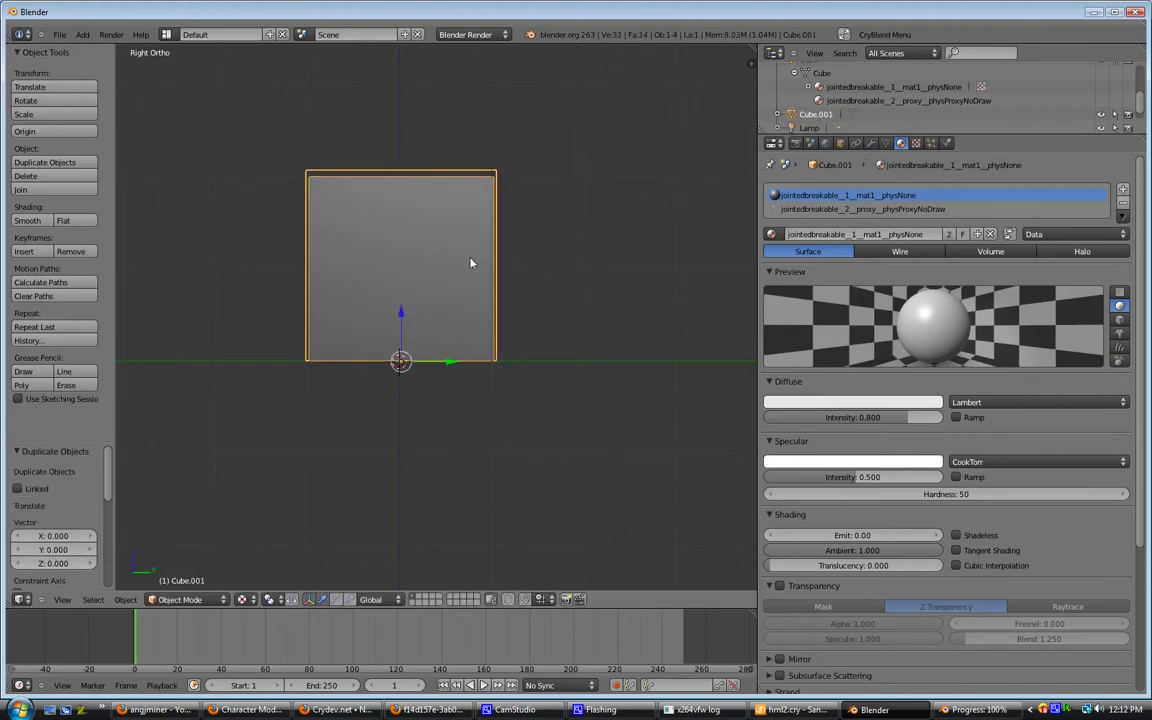
left_click_drag(403, 311, 417, 113)
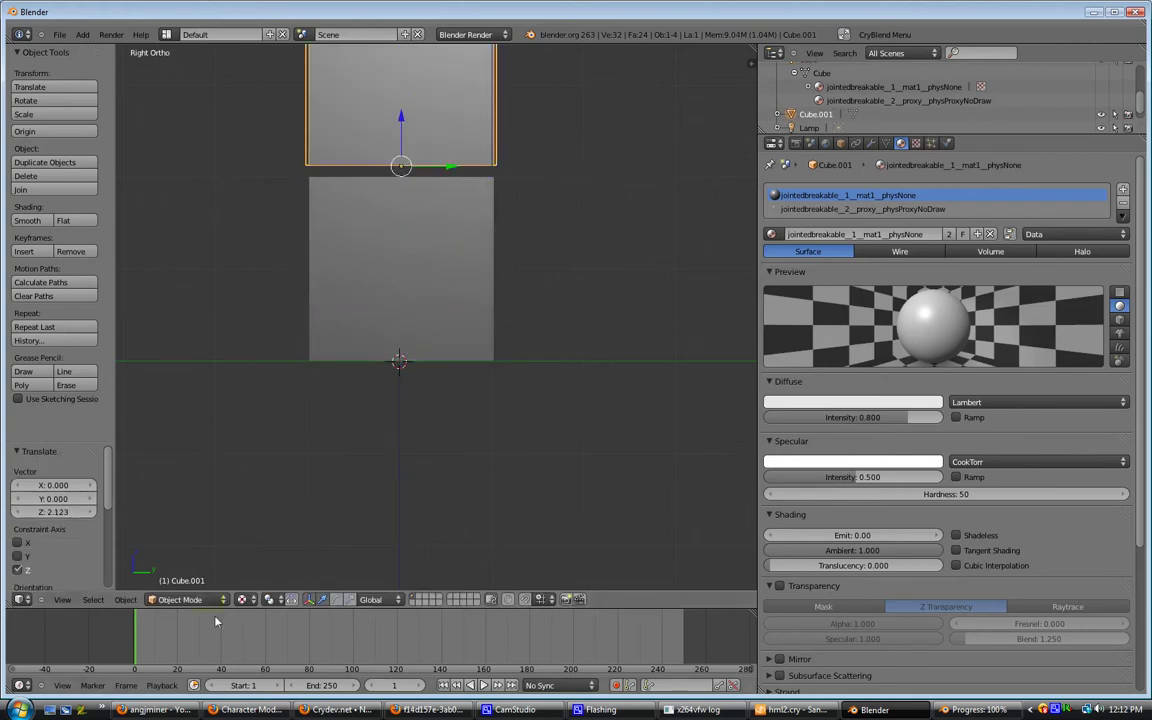
- Lower the upper cube about 0.037 units and another 0.007 units along Z to close the gap above the lower cube
right_click(414, 236)
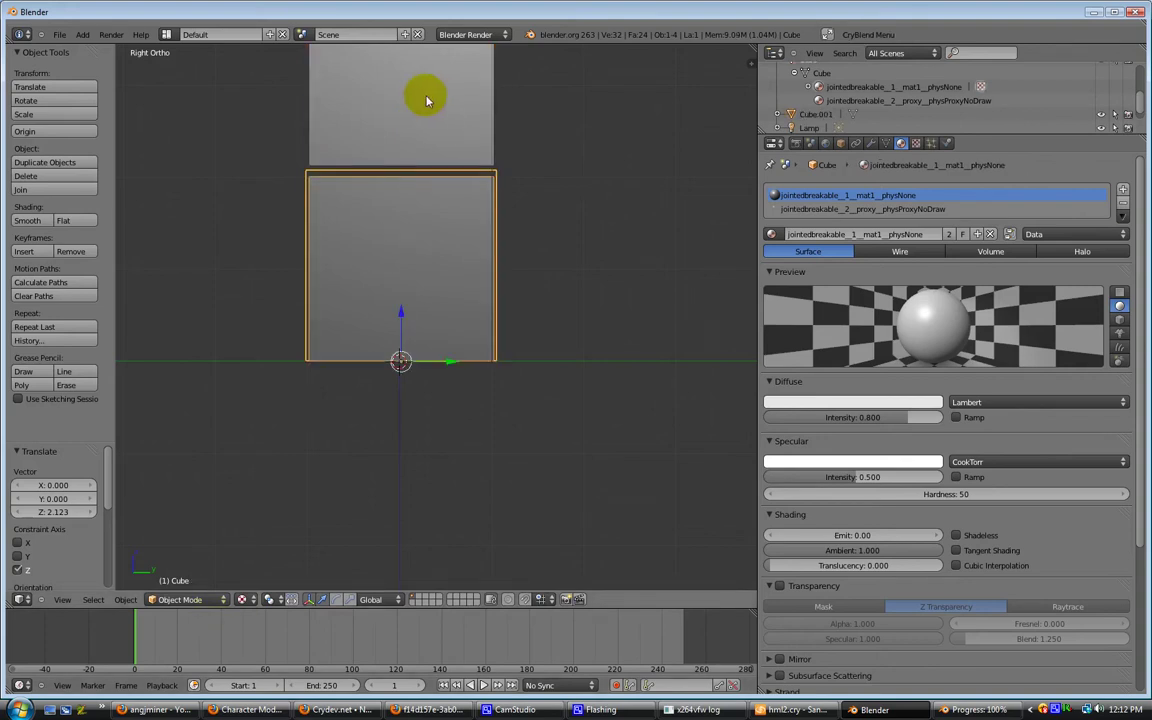
right_click(399, 116)
key("g")
key("z")
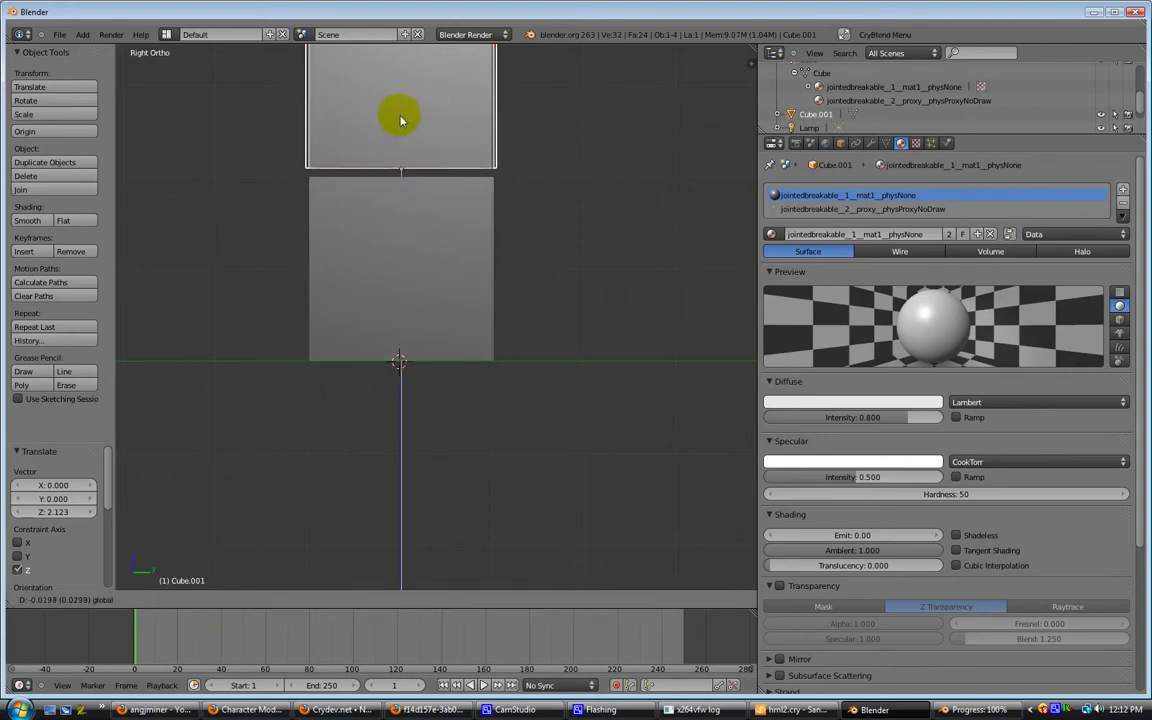
left_click(400, 121)
right_click(429, 222)
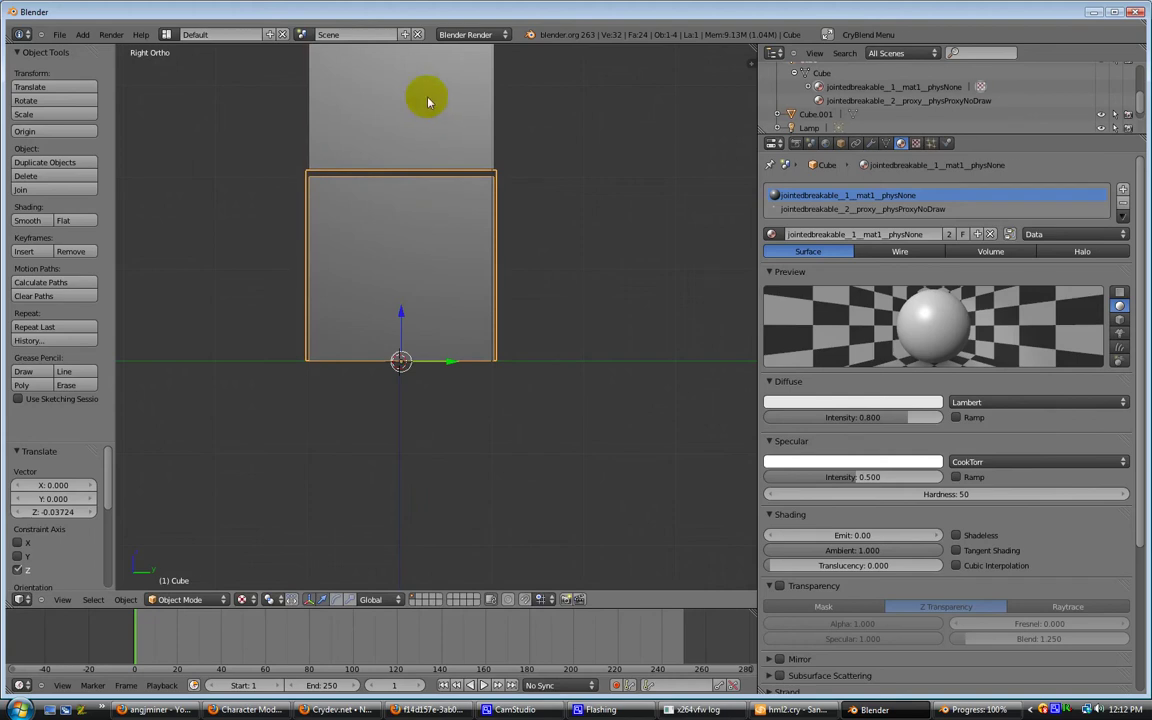
right_click(428, 99)
left_click_drag(401, 119, 401, 122)
- Select the lower cube and switch the viewport shading to Wireframe
right_click(424, 230)
left_click(246, 600)
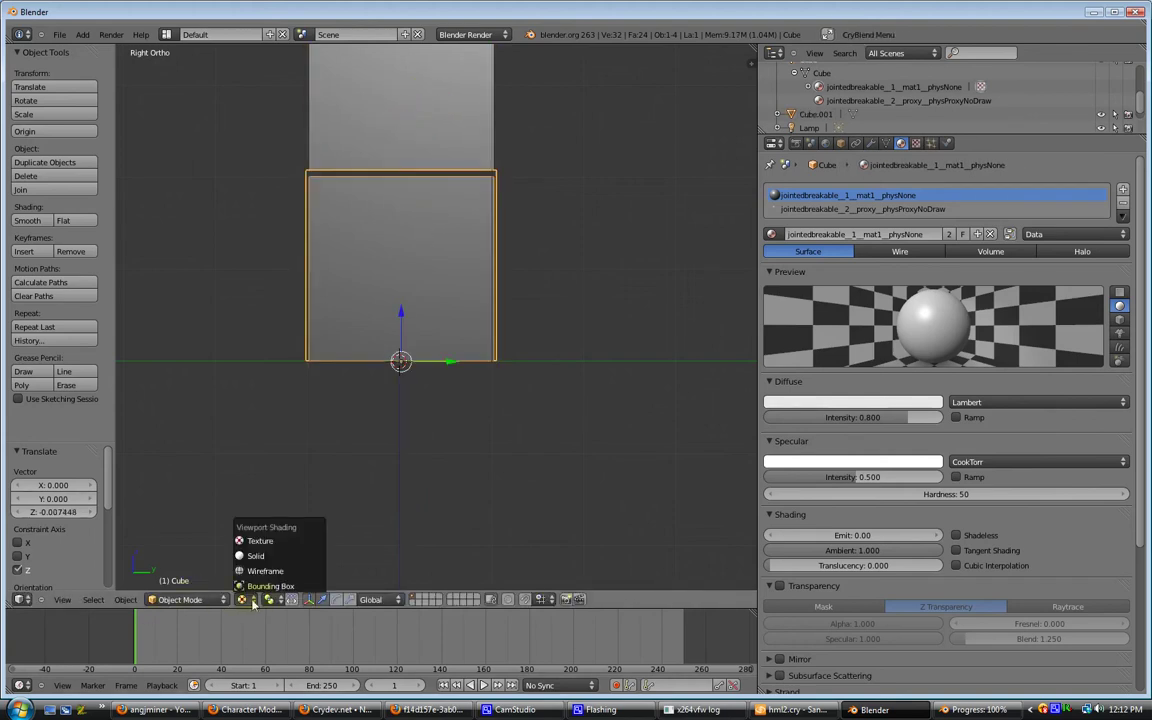
left_click(265, 570)
scroll(436, 272, "up", 3)
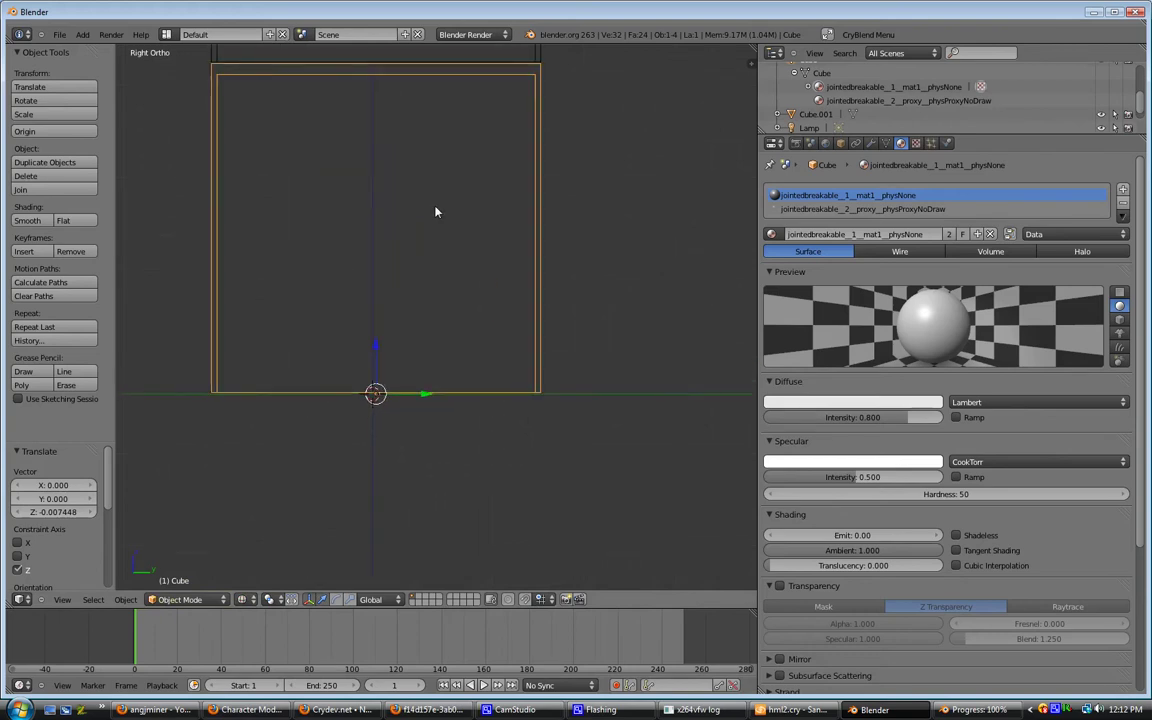
- Shift the upper cube about 0.513 units in the negative Y direction so it overhangs the lower cube, and return to the right view
middle_click_drag(452, 175, 445, 401, "shift")
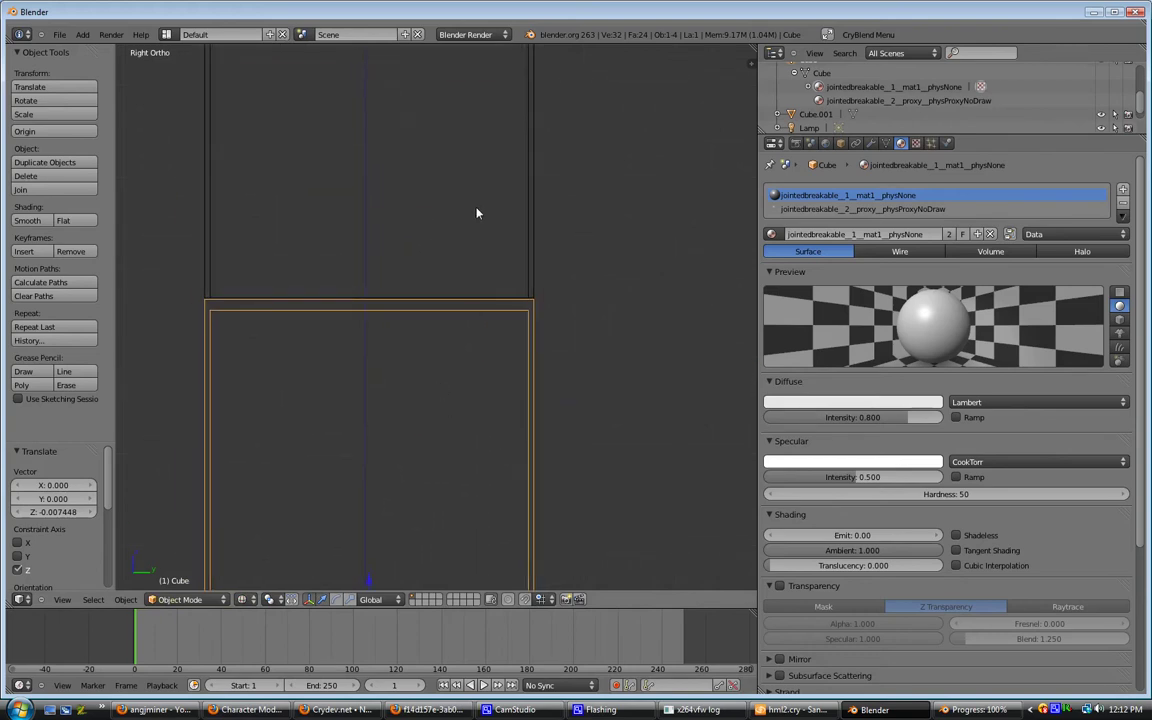
right_click(533, 216)
left_click_drag(417, 301, 328, 302)
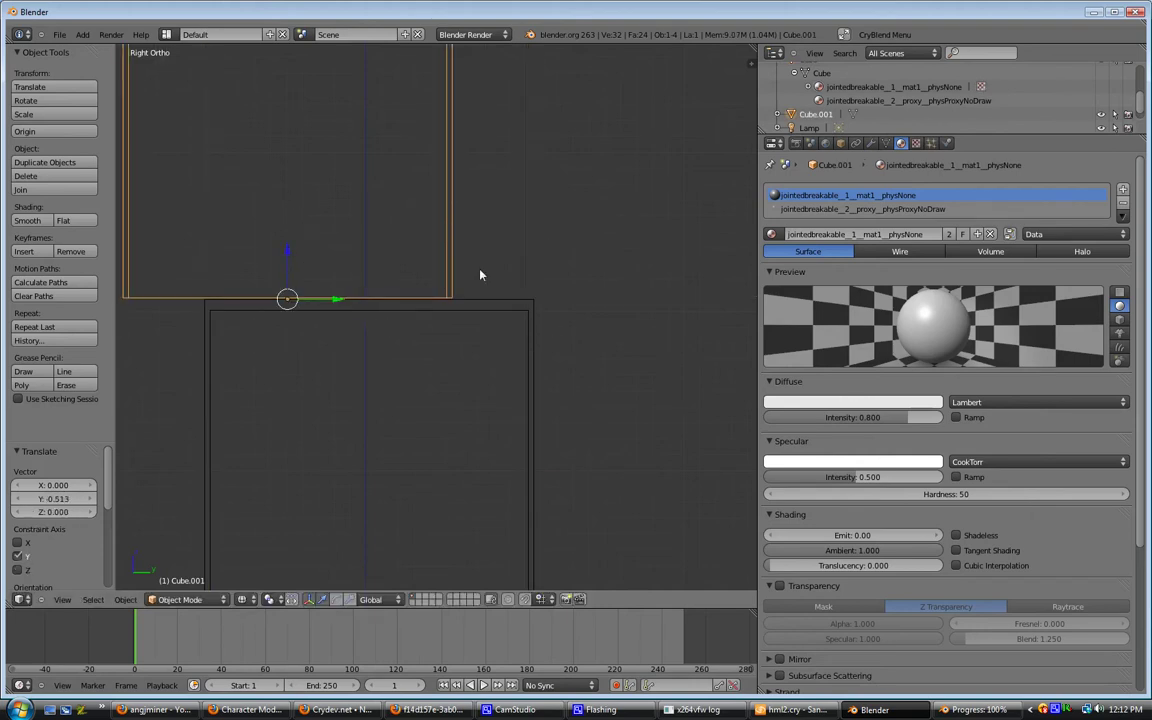
scroll(480, 275, "down", 5)
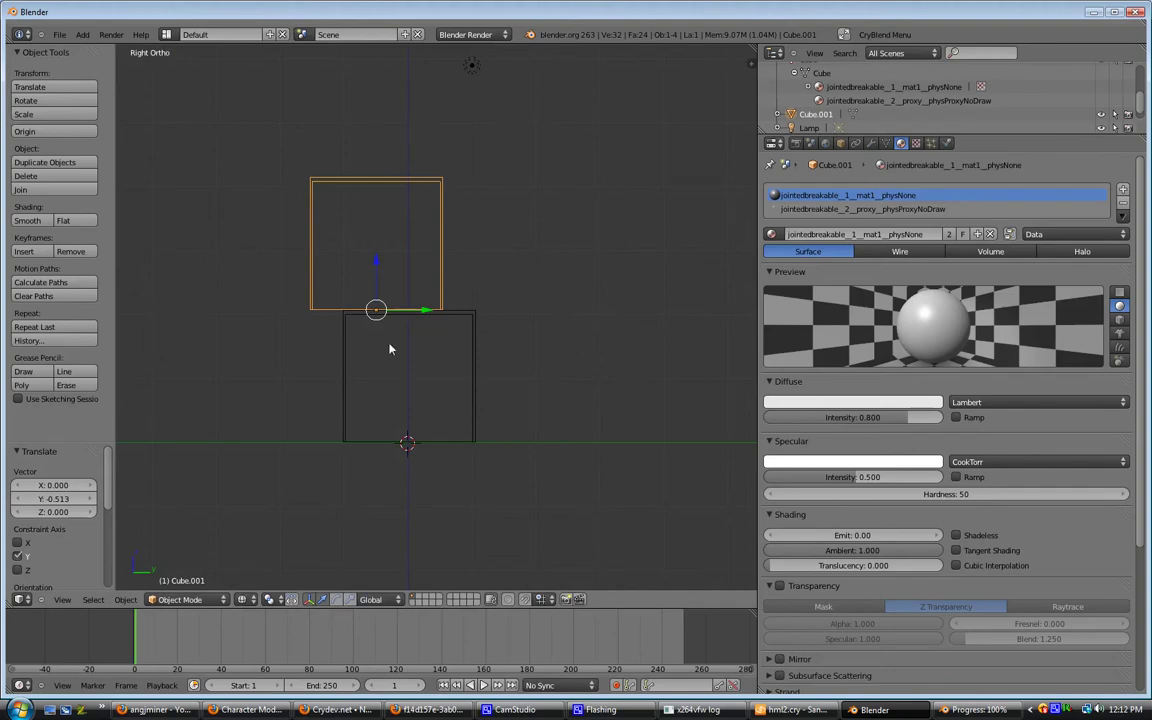
middle_click_drag(571, 298, 453, 349)
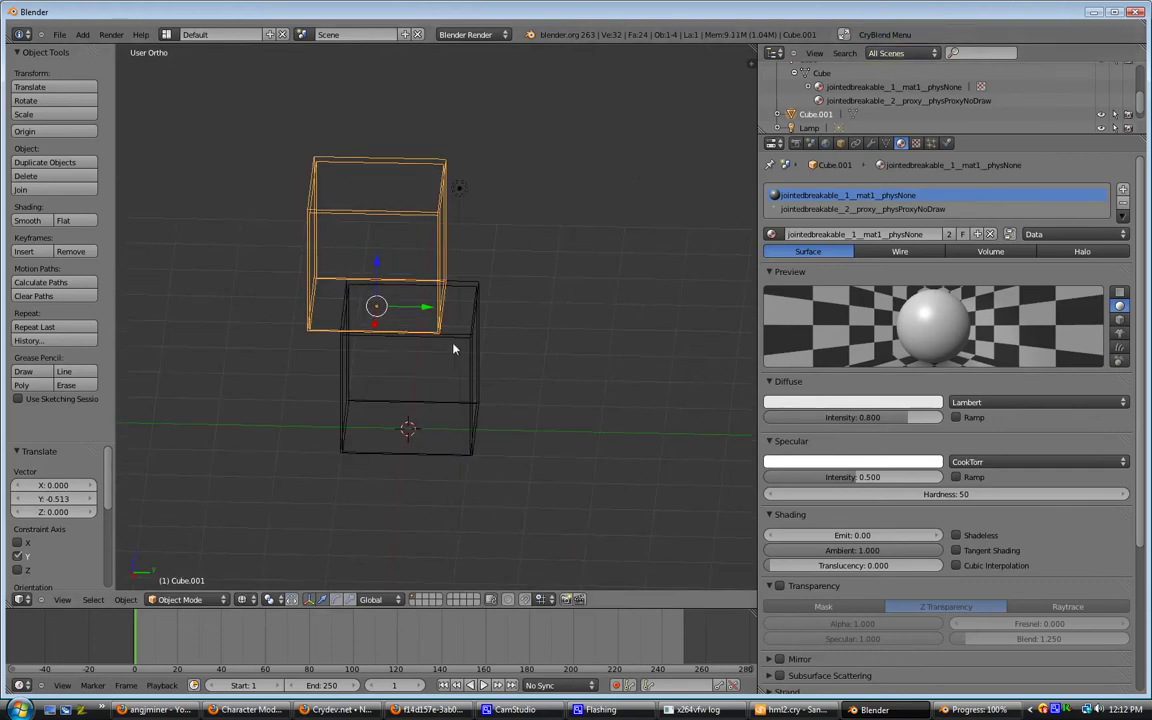
key("KP_3")
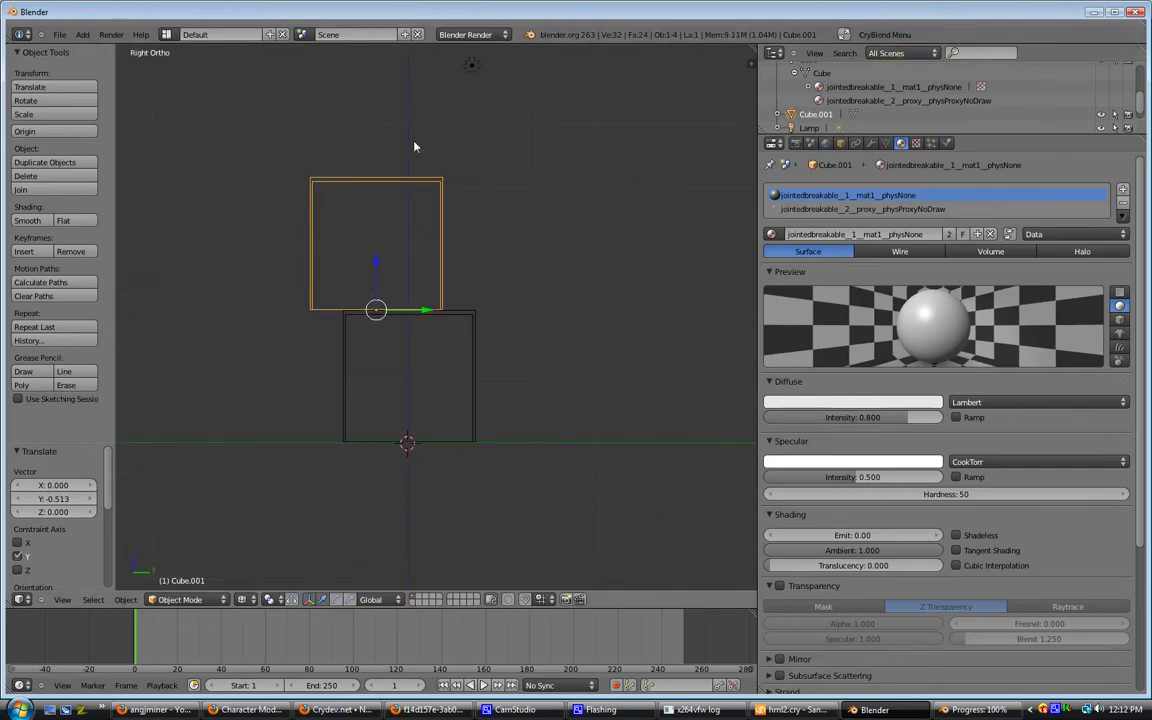
- Add a CryBlend joint to the scene and rename the joint object _joint01
left_click(885, 35)
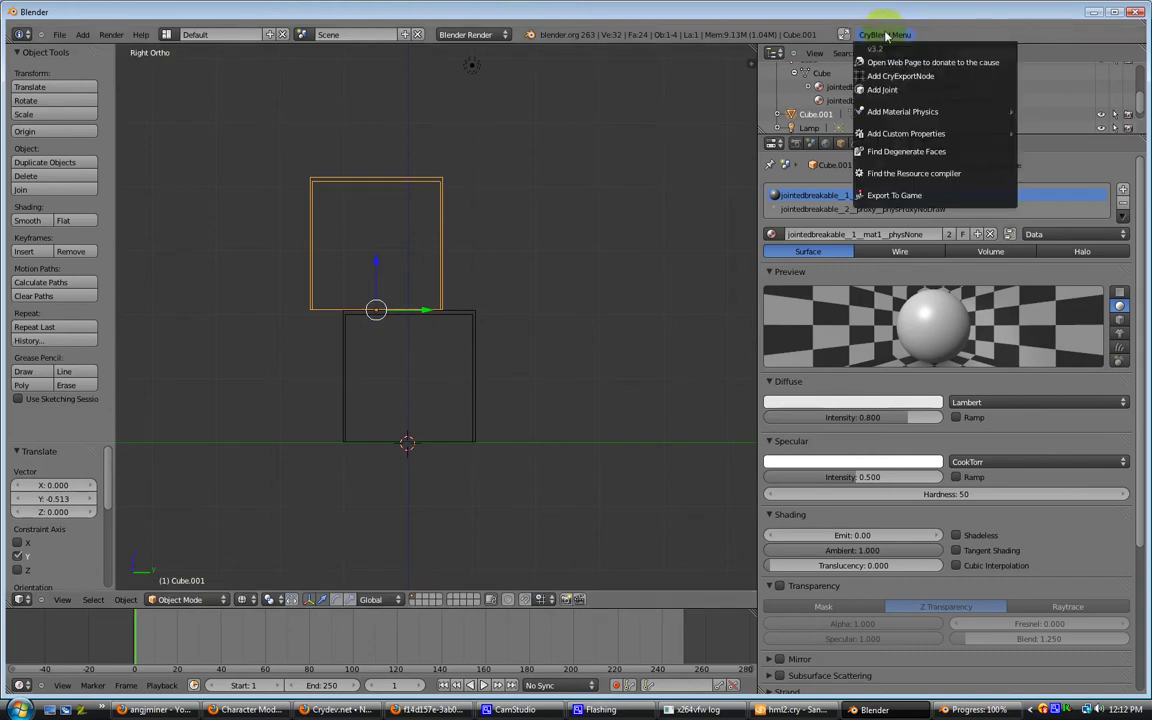
left_click(885, 91)
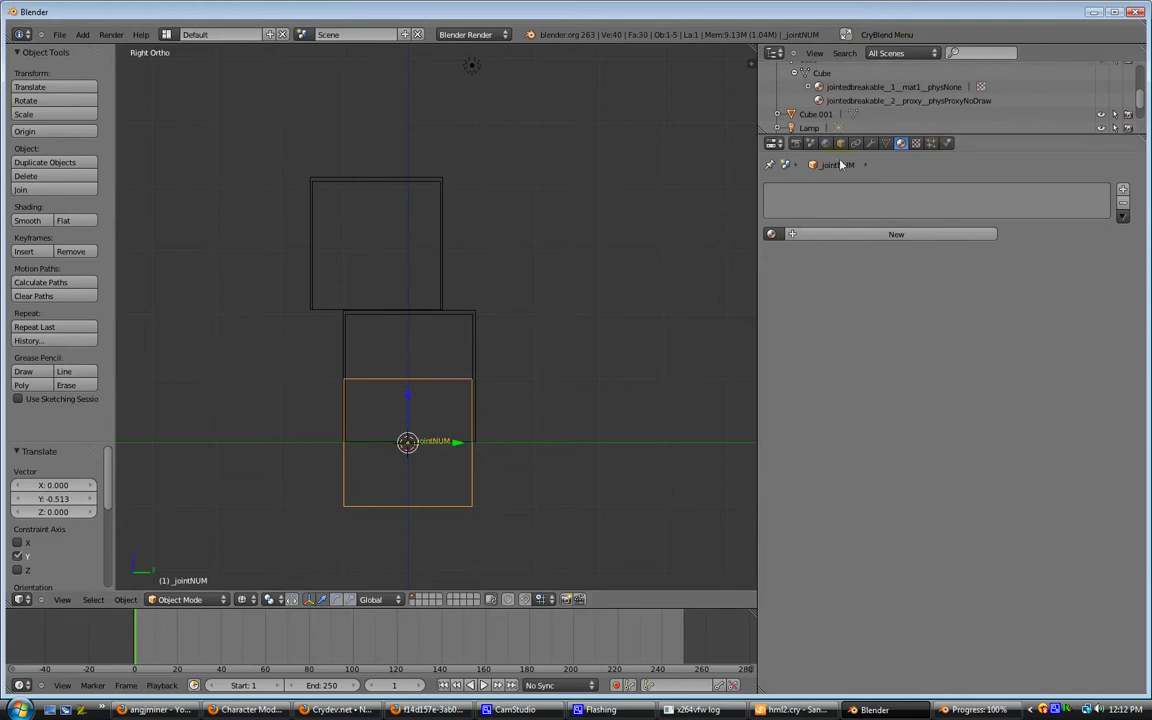
left_click(840, 143)
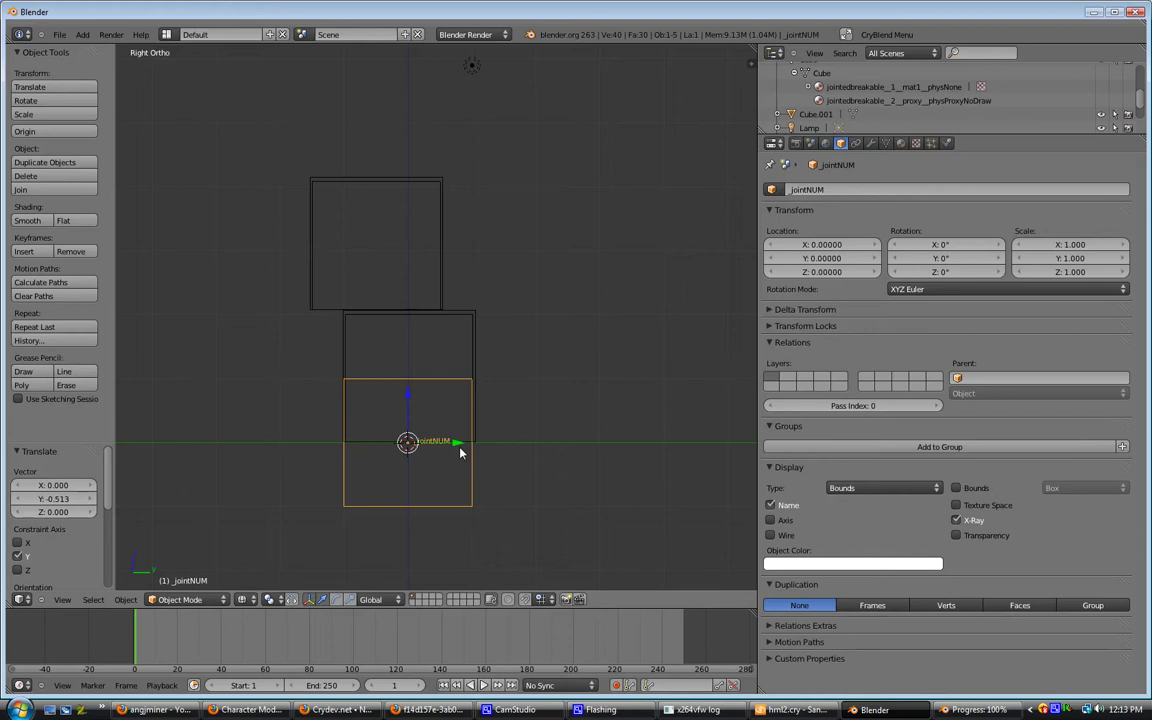
left_click(832, 192)
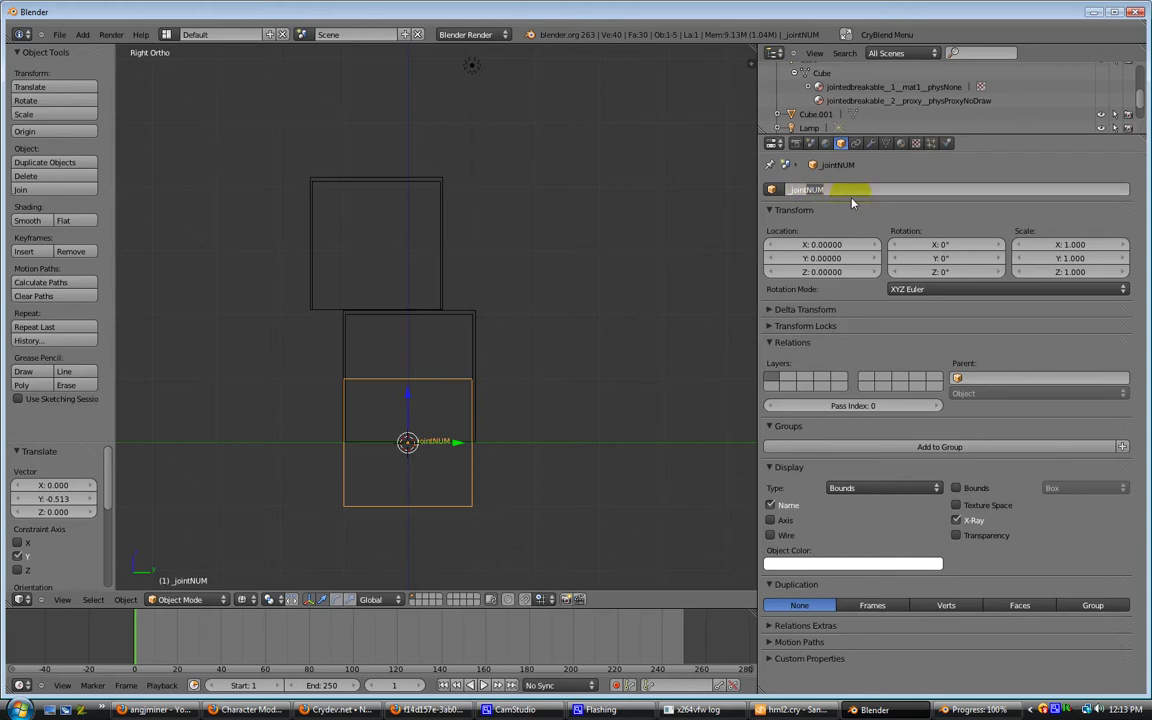
type("joint01")
key("Return")
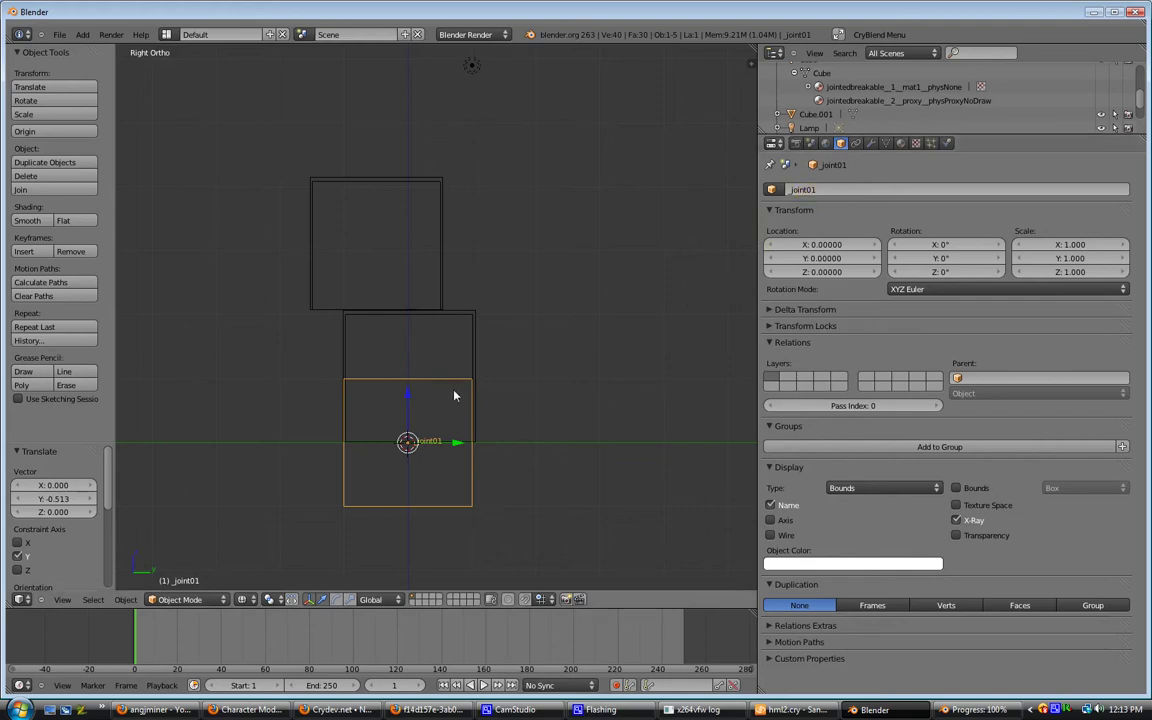
- Raise the joint about 2.113 units along Z and move it about 0.590 units along Y, onto the seam between the cubes
left_click_drag(408, 398, 421, 263)
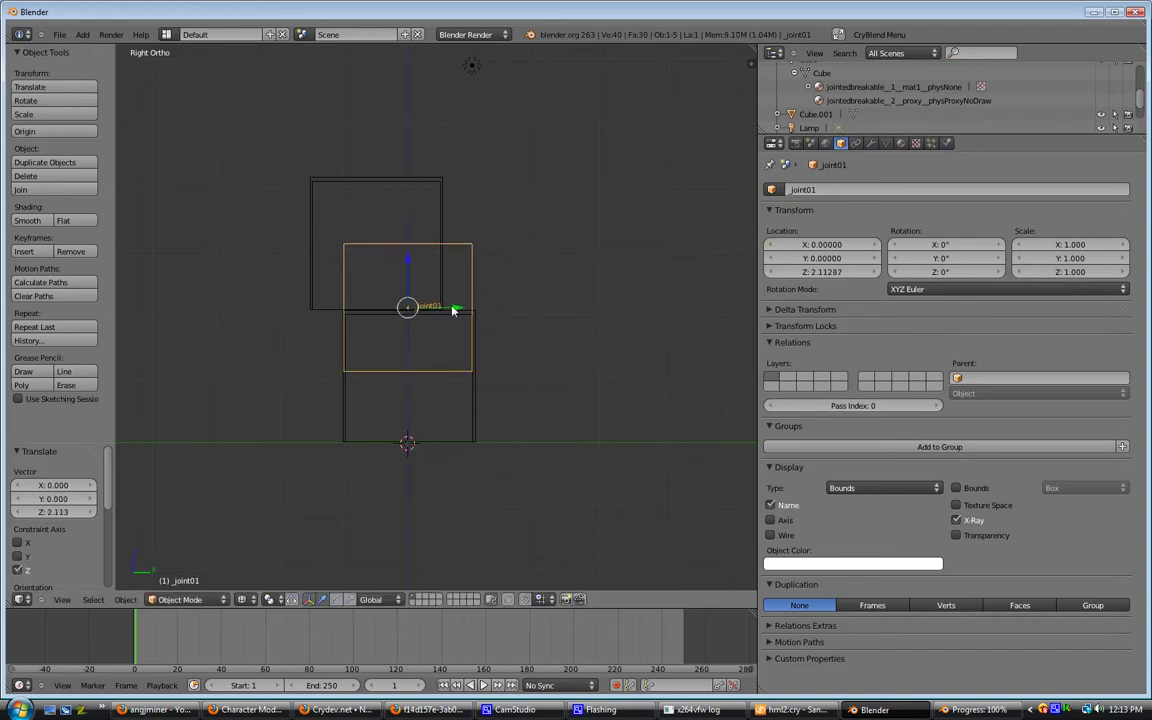
left_click_drag(455, 307, 480, 312)
scroll(483, 352, "up", 4)
- Scale the joint's mesh down to about 0.174 in Edit Mode and return to Object Mode
left_click(224, 600)
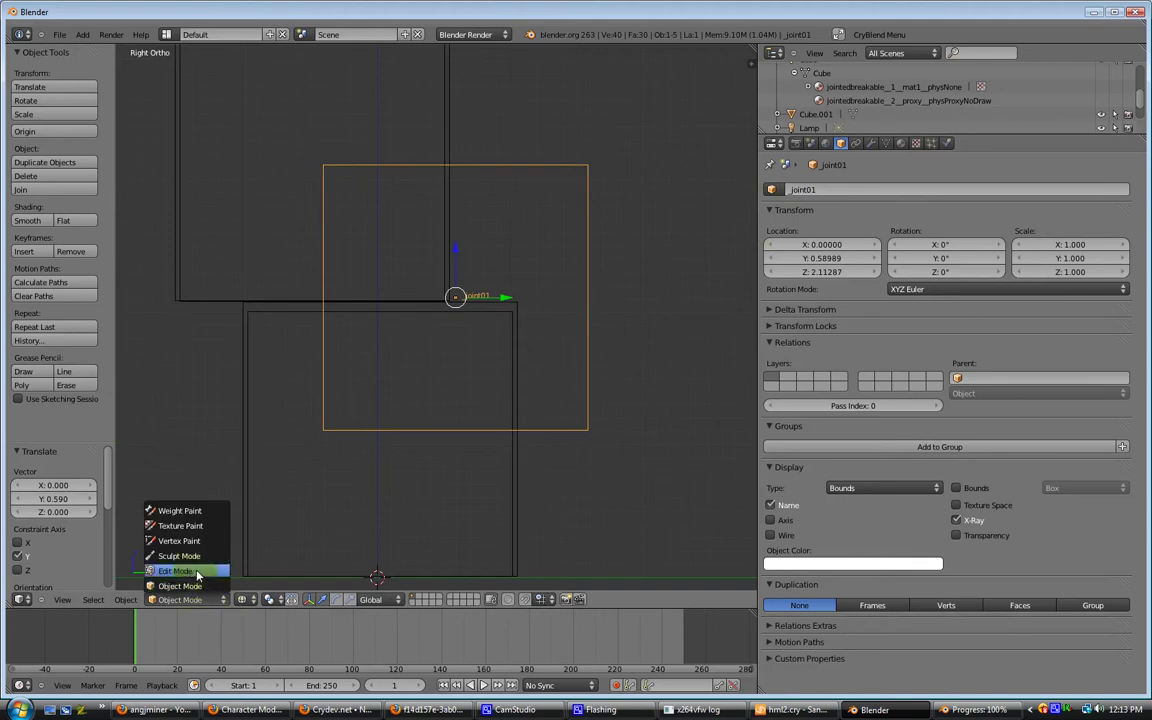
left_click(180, 568)
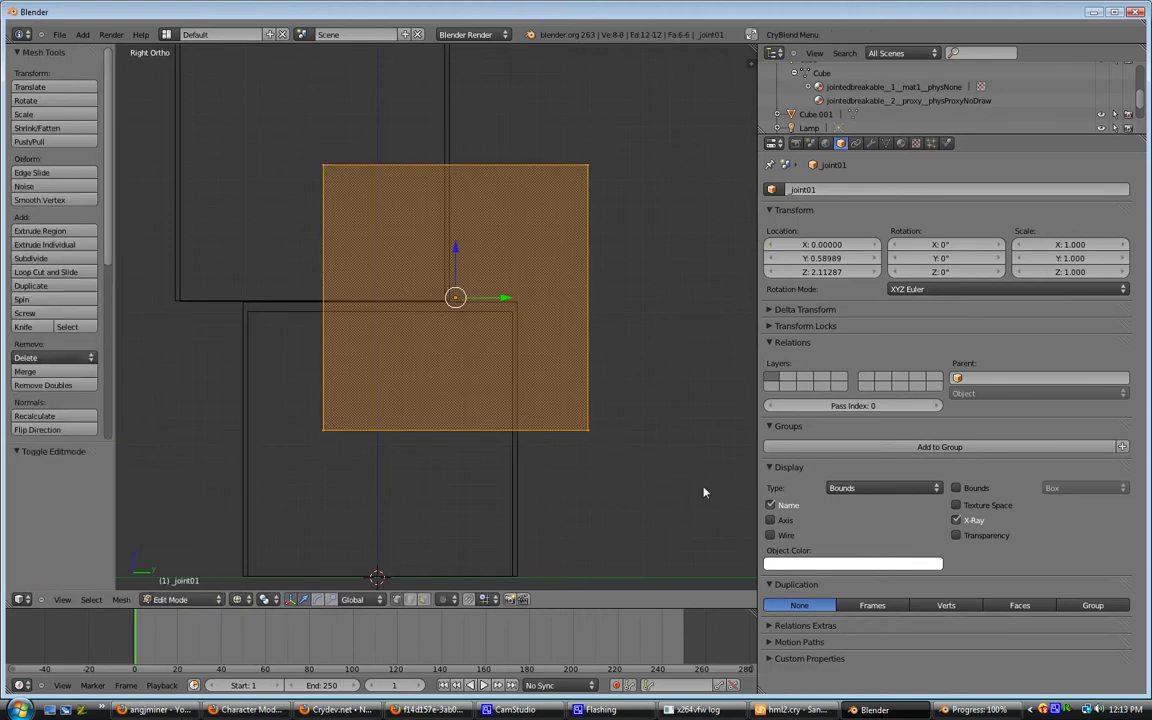
key("s")
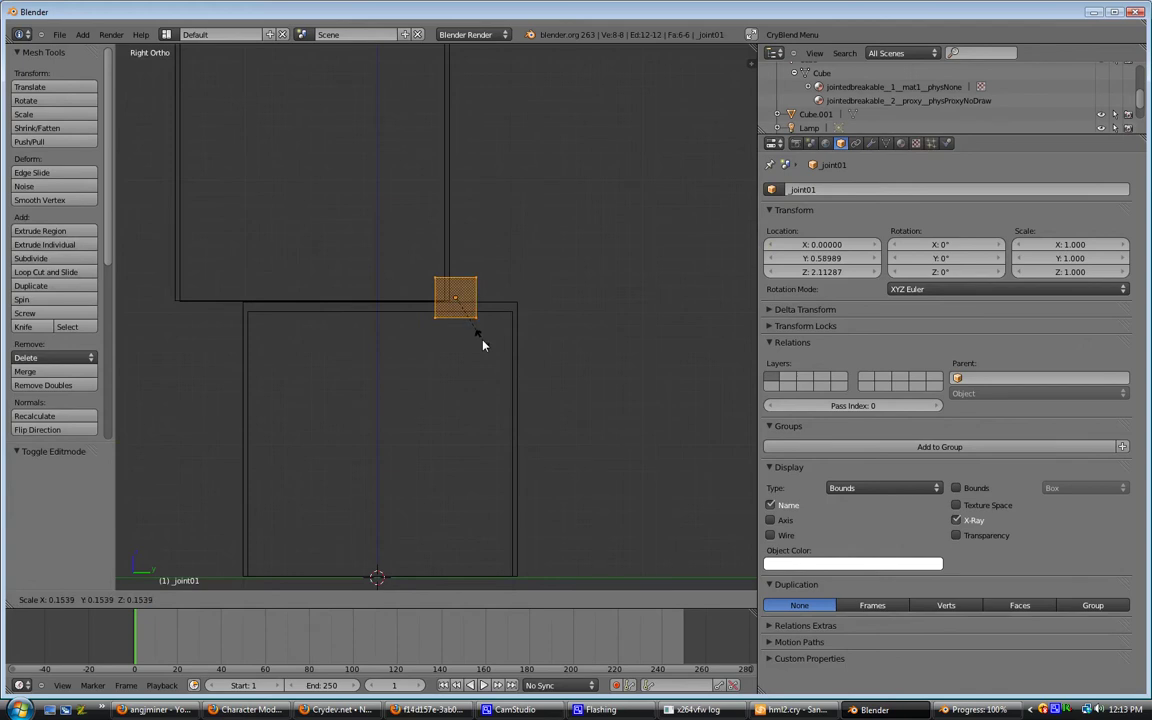
left_click(500, 337)
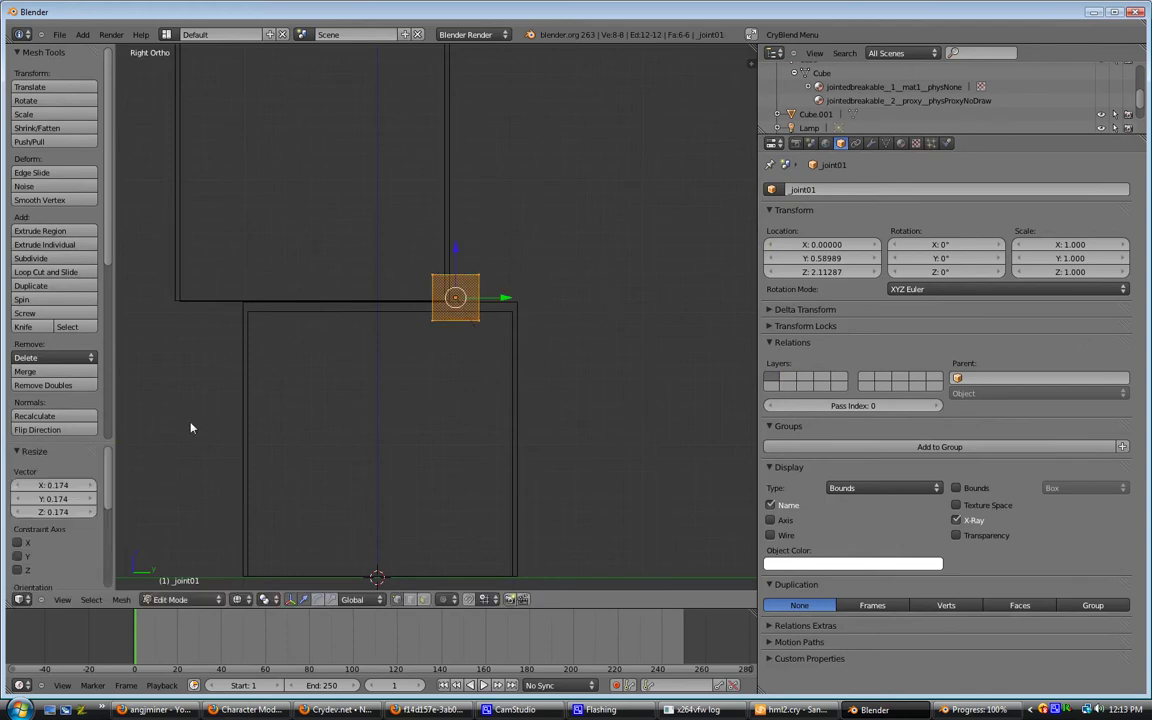
left_click(178, 599)
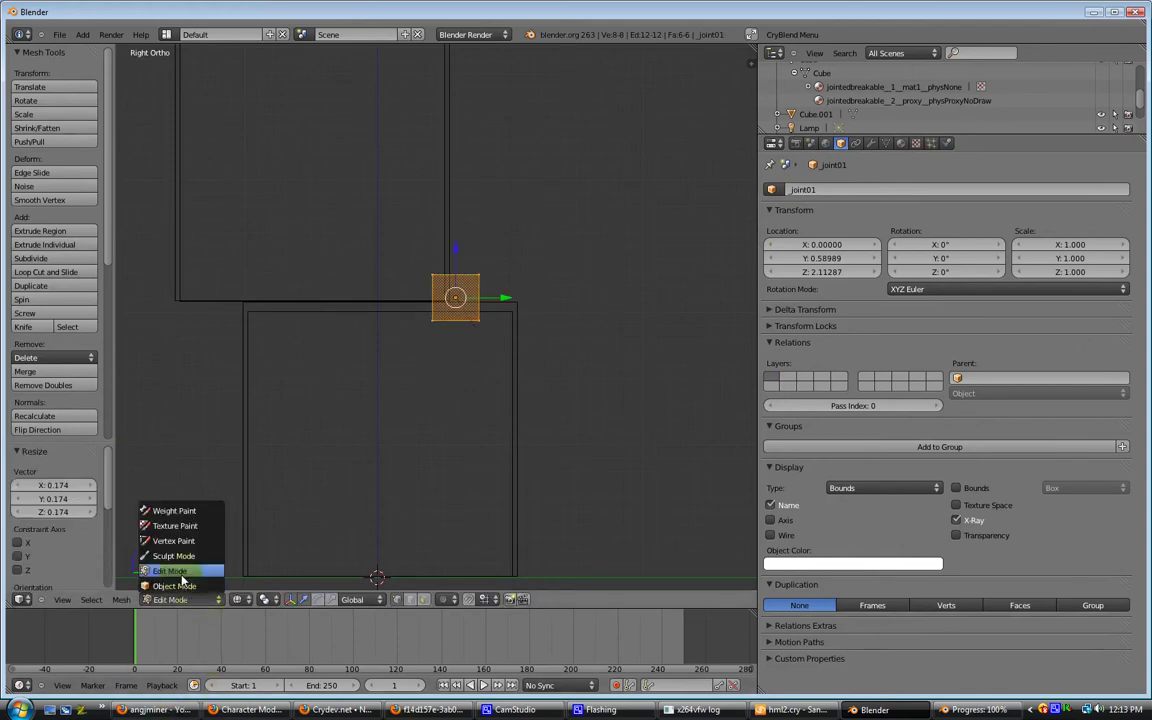
left_click(178, 586)
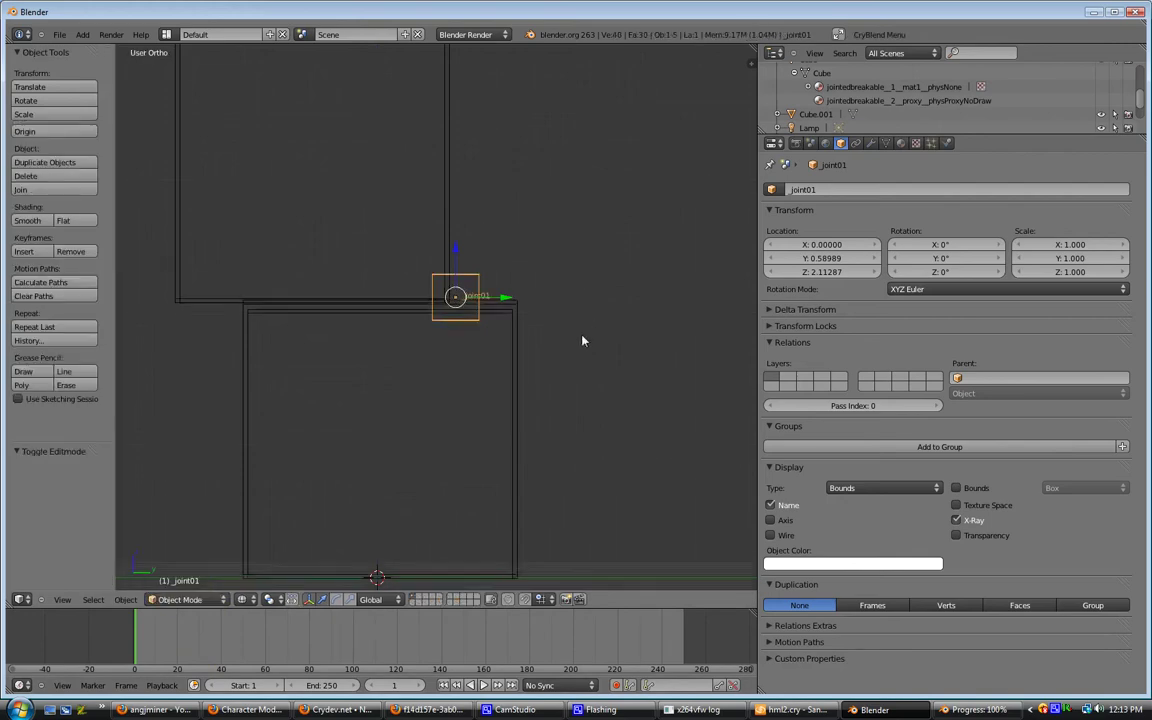
- Select both cubes and the joint together and add a CryExportNode named jointedbreakable for them
mouse_move(586, 342)
middle_mouse_down()
mouse_move(432, 365)
mouse_move(372, 305)
mouse_move(390, 446)
mouse_move(571, 342)
mouse_move(581, 350)
mouse_move(555, 360)
mouse_move(573, 354)
middle_mouse_up()
scroll(575, 358, "down", 3)
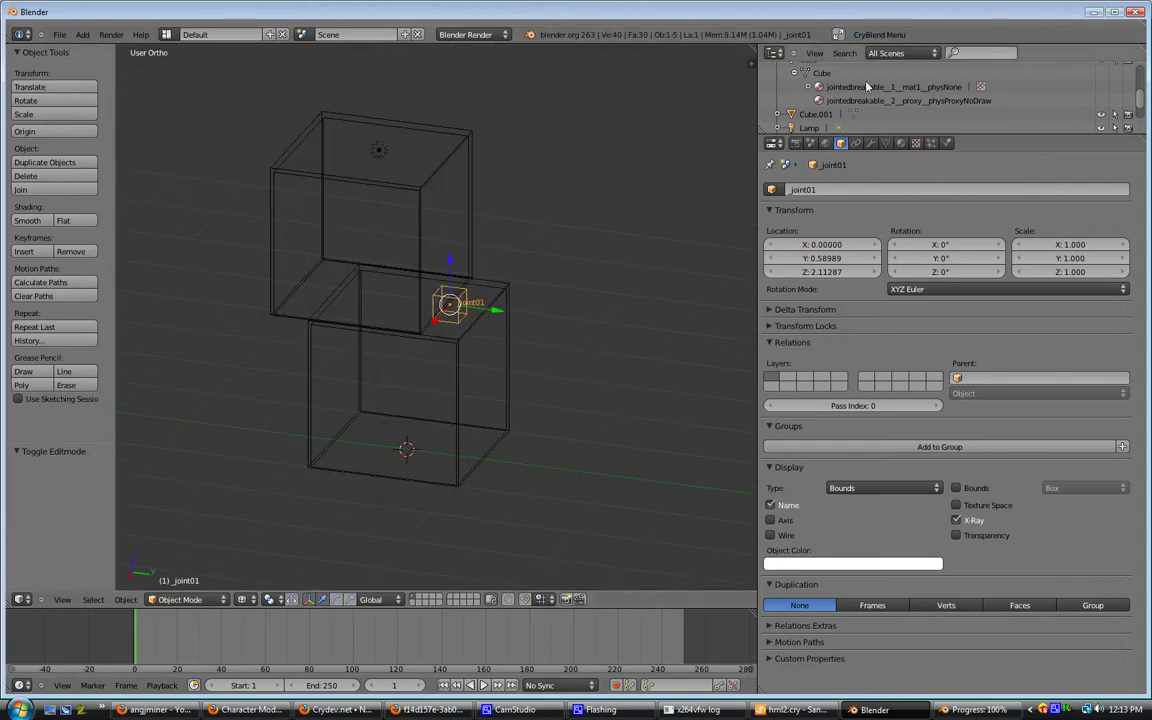
middle_click_drag(471, 319, 650, 340)
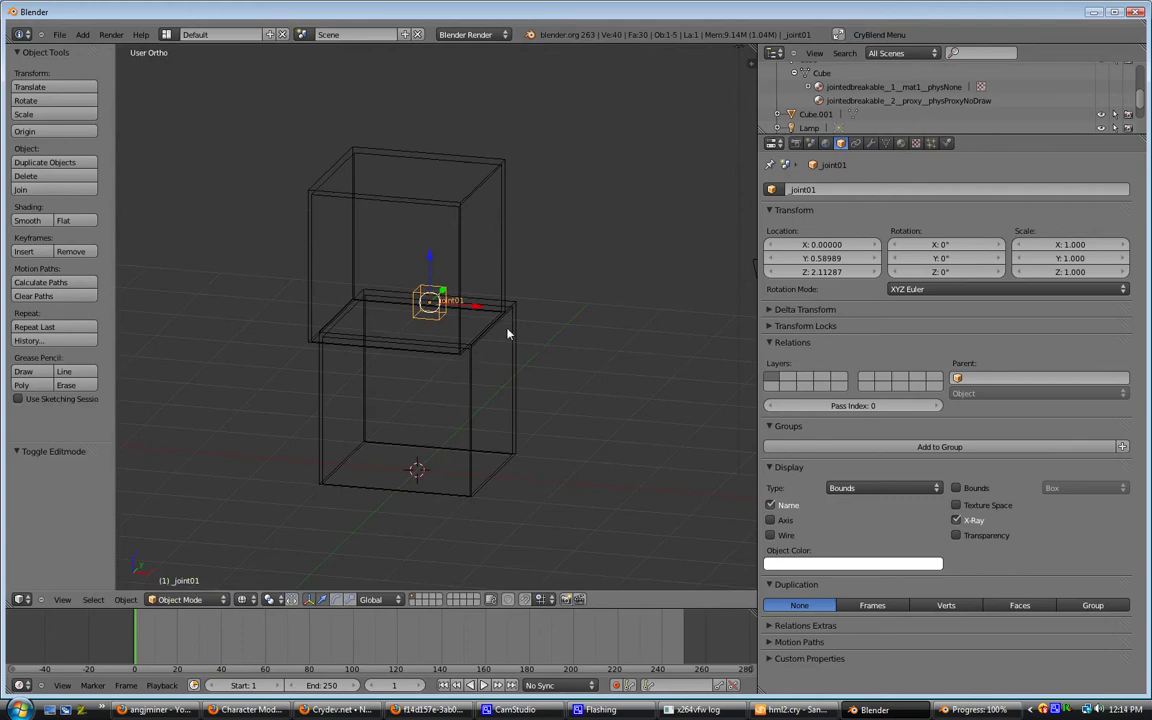
key("b")
left_click_drag(555, 226, 285, 456)
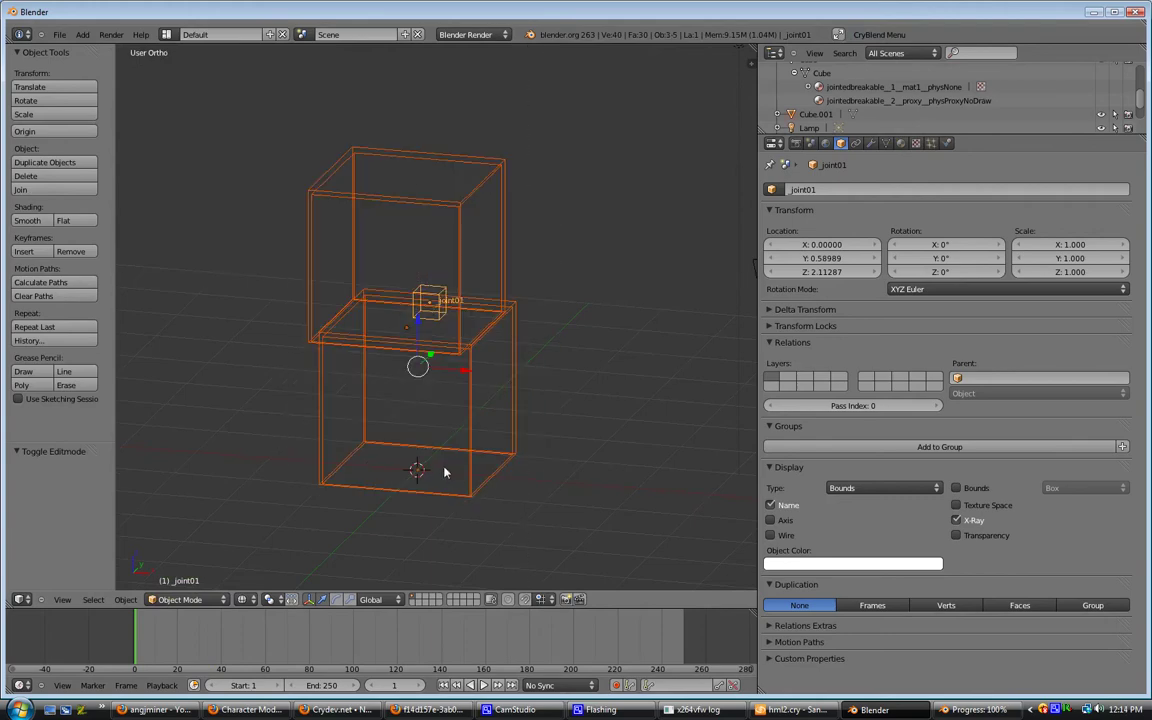
middle_click_drag(445, 470, 470, 270)
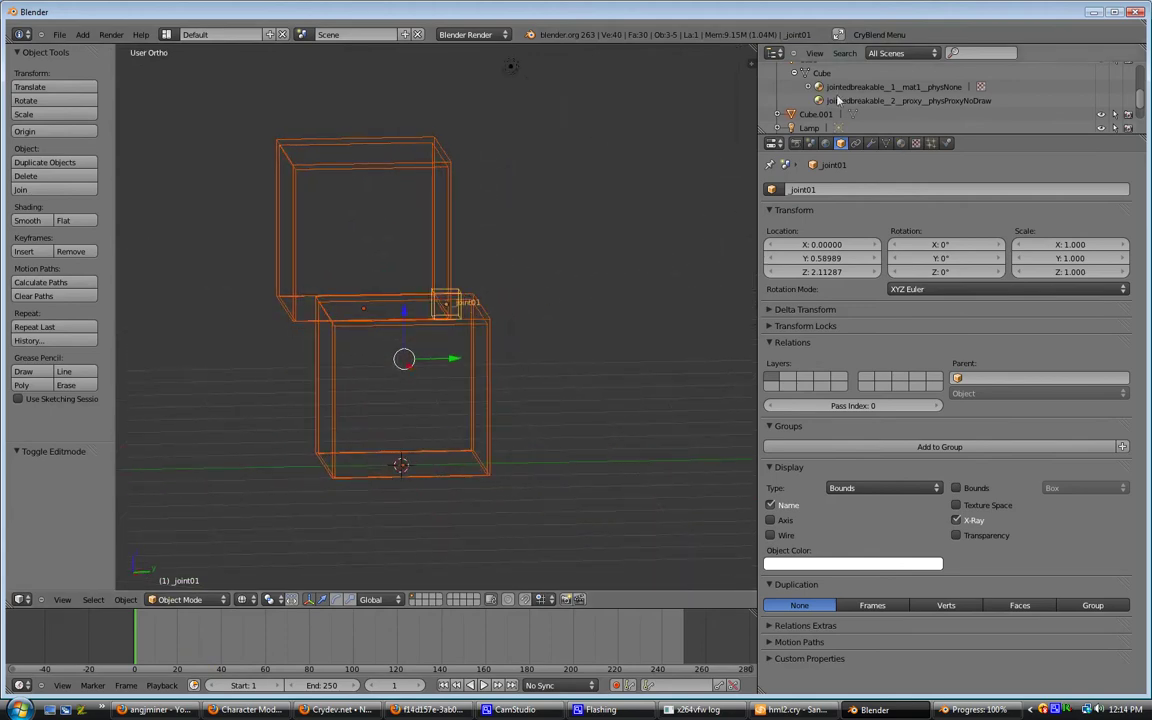
left_click(879, 34)
left_click(899, 77)
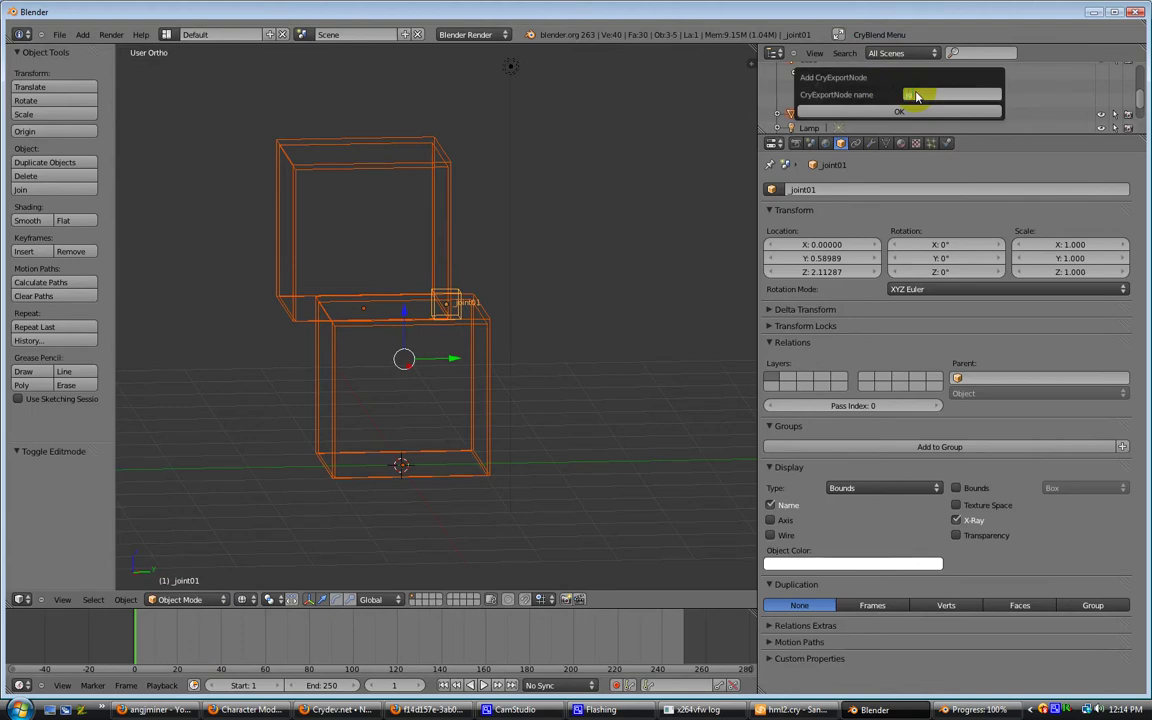
left_click(917, 96)
type("jointedbreakable")
key("Return")
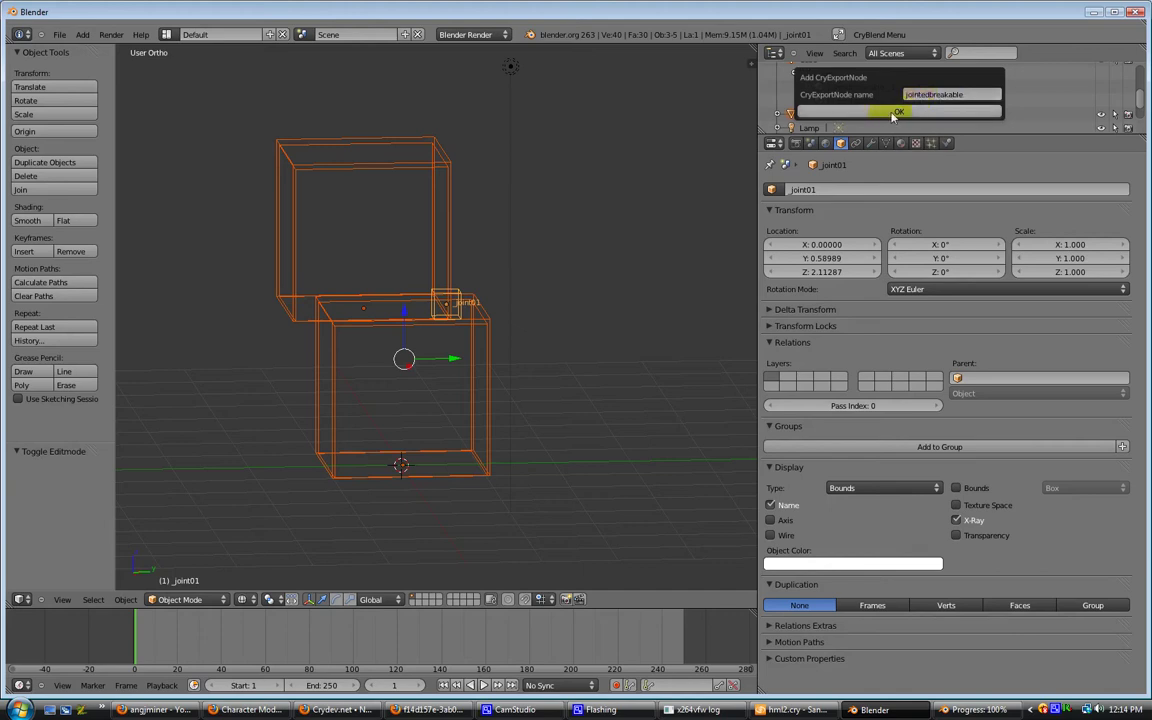
left_click(912, 111)
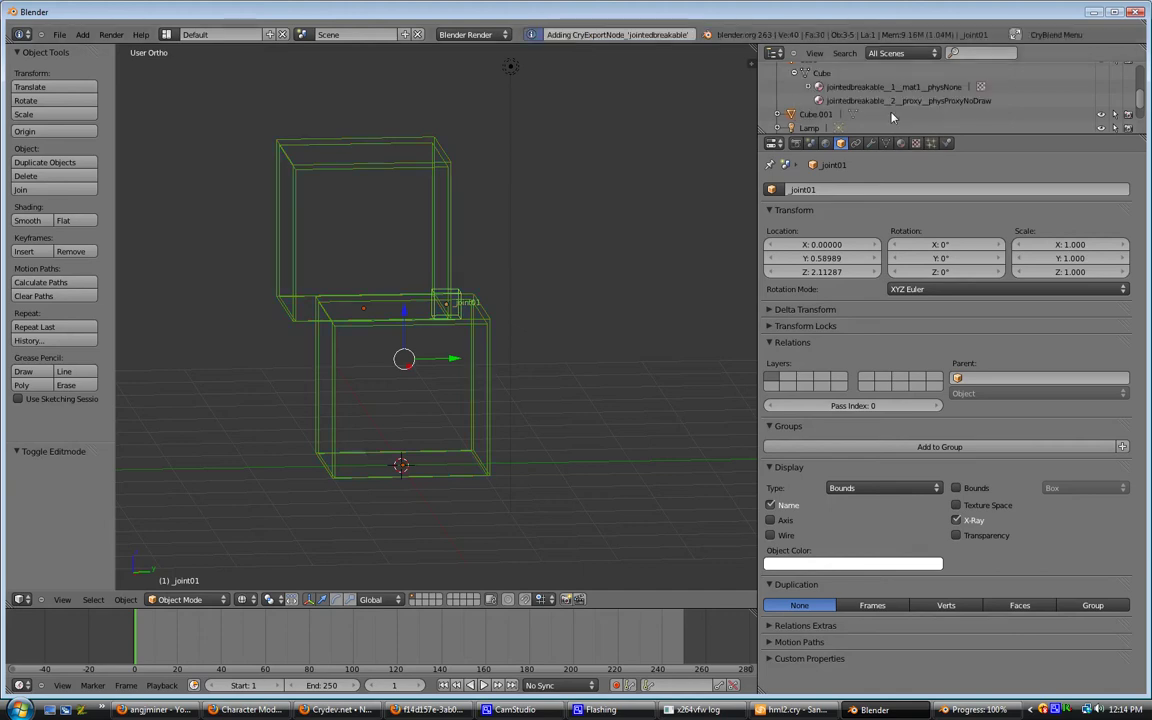
- Save the scene as jbreakable.blend in the SDK's Game\objects\blender folder
left_click(59, 34)
left_click(100, 124)
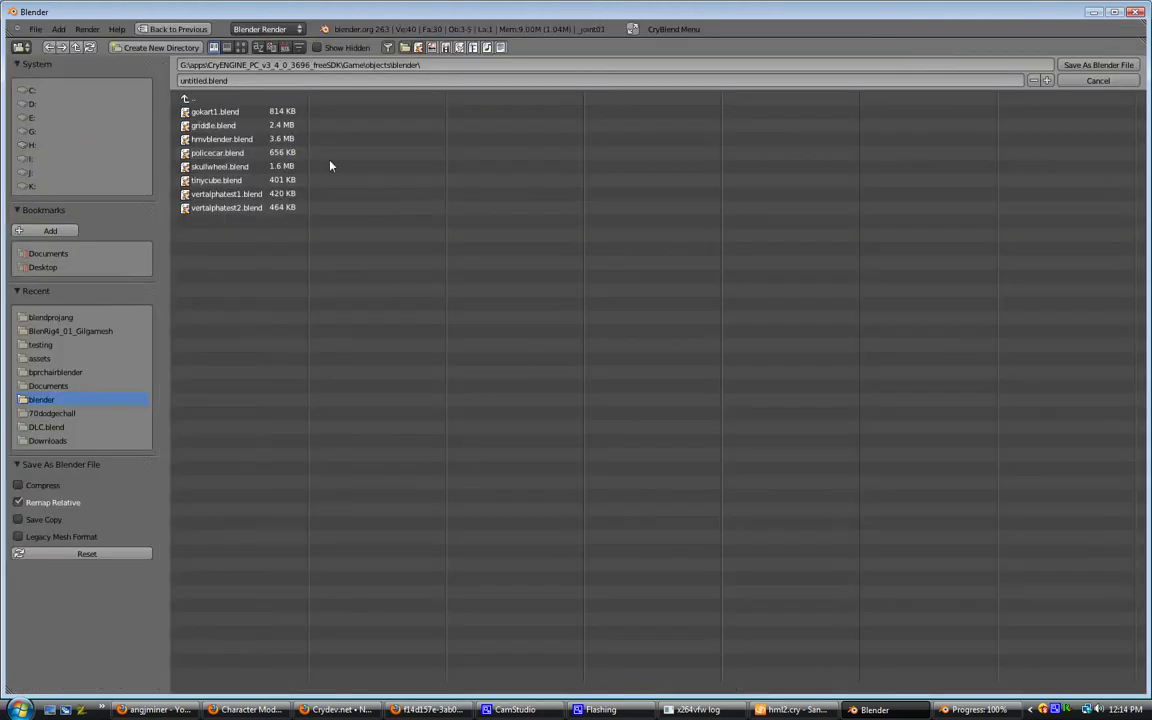
left_click(210, 81)
left_click(233, 86)
key("BackSpace")
type("jts")
key("Return")
left_click(1098, 65)
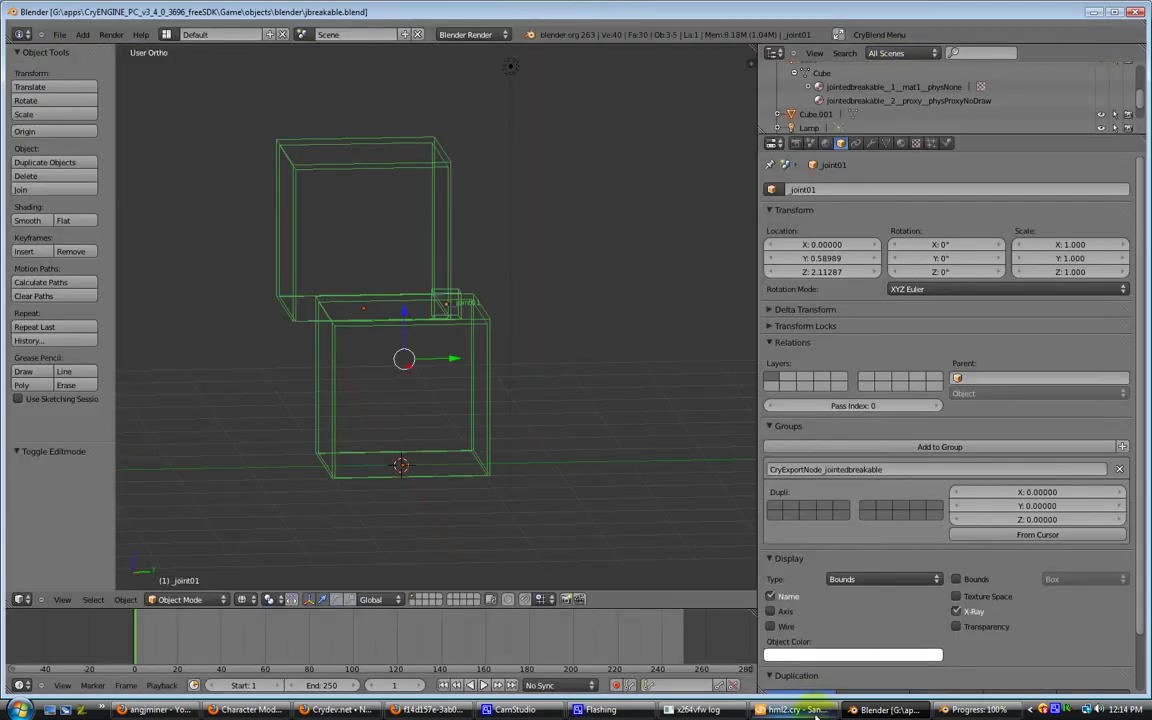
- Check the export console, and try to export the object to game as jbreakable.dae with Run Resource Compiler enabled
left_click(962, 709)
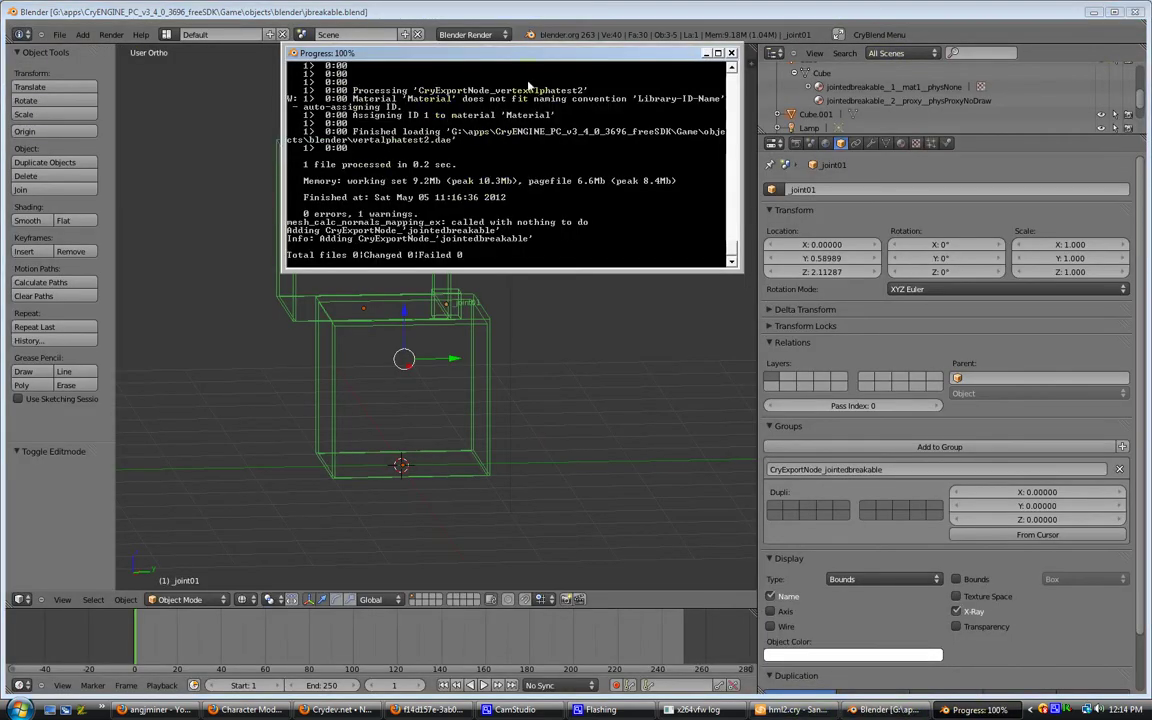
left_click(635, 10)
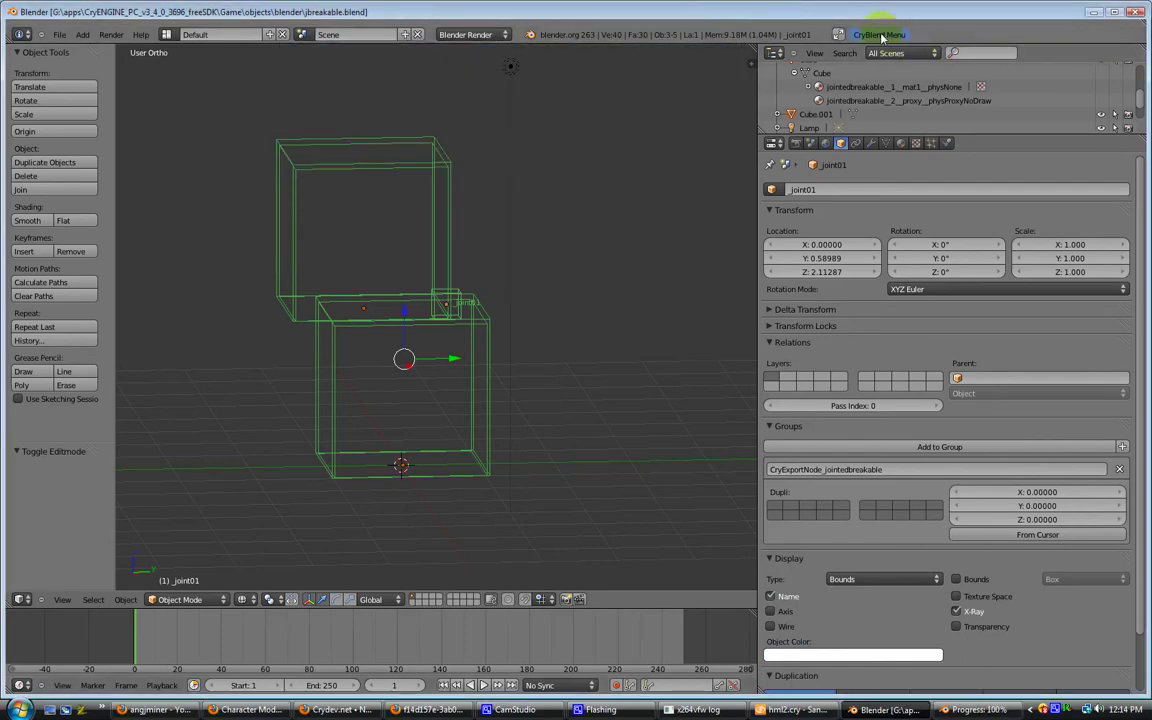
left_click(880, 35)
left_click(860, 195)
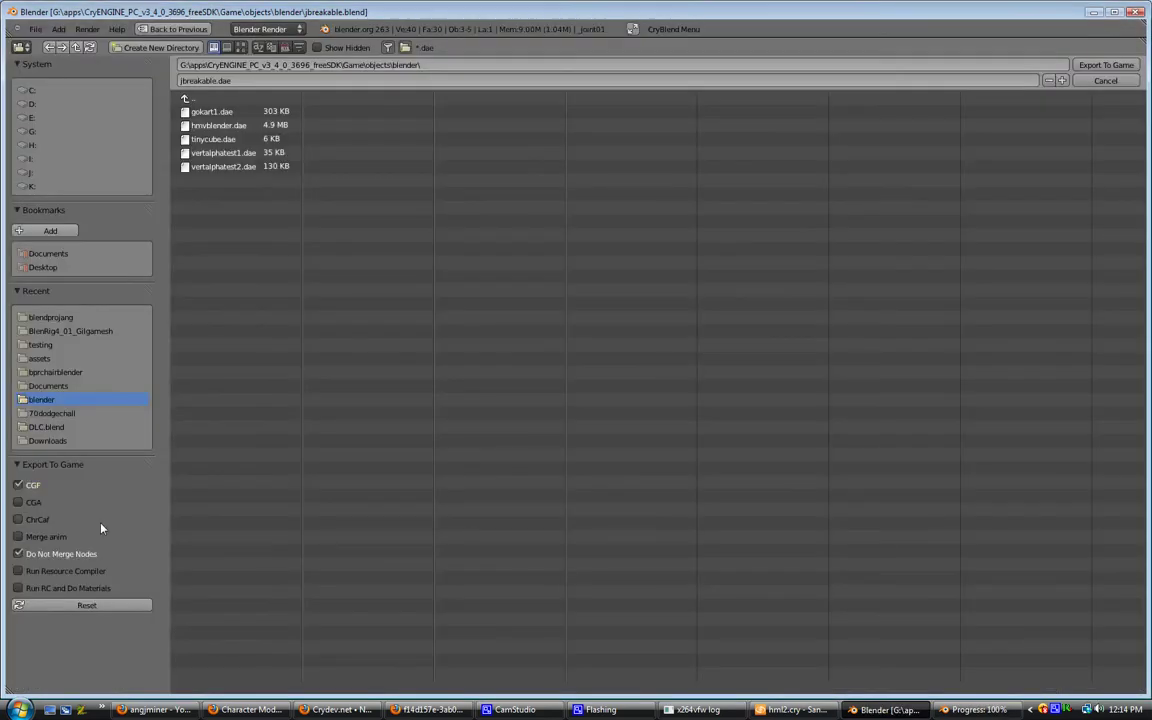
left_click(18, 571)
left_click(1106, 65)
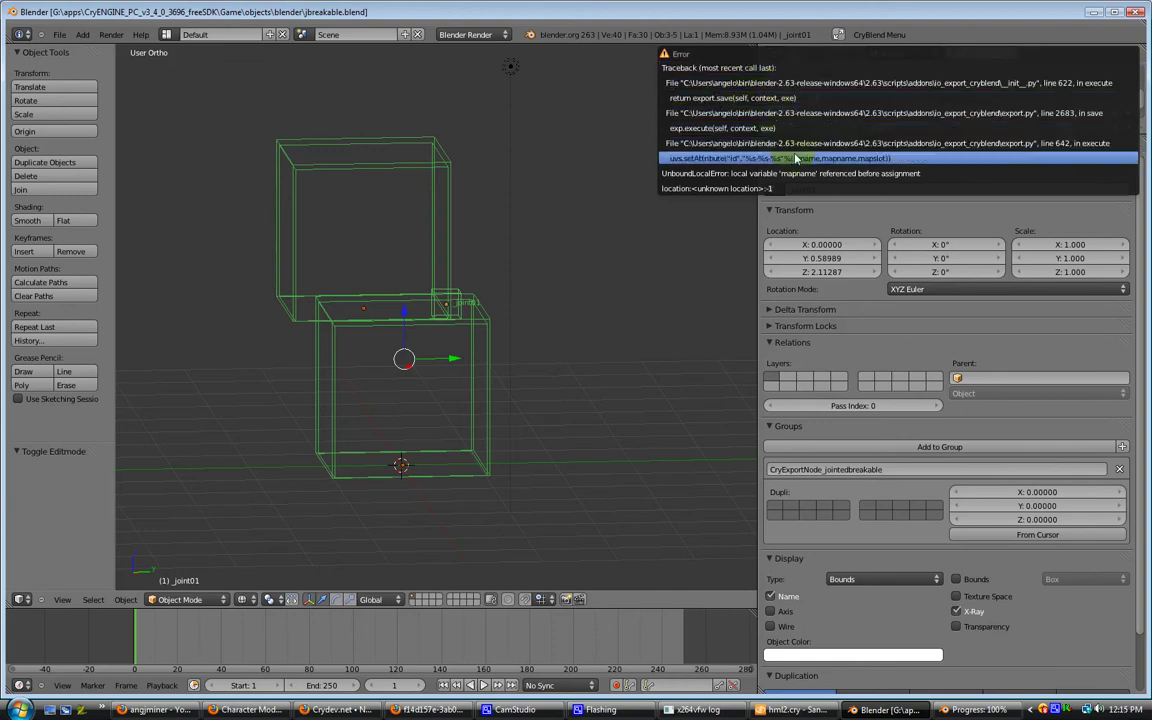
- Add a UV map to the lower cube's mesh and another to the upper cube's mesh
left_click(884, 144)
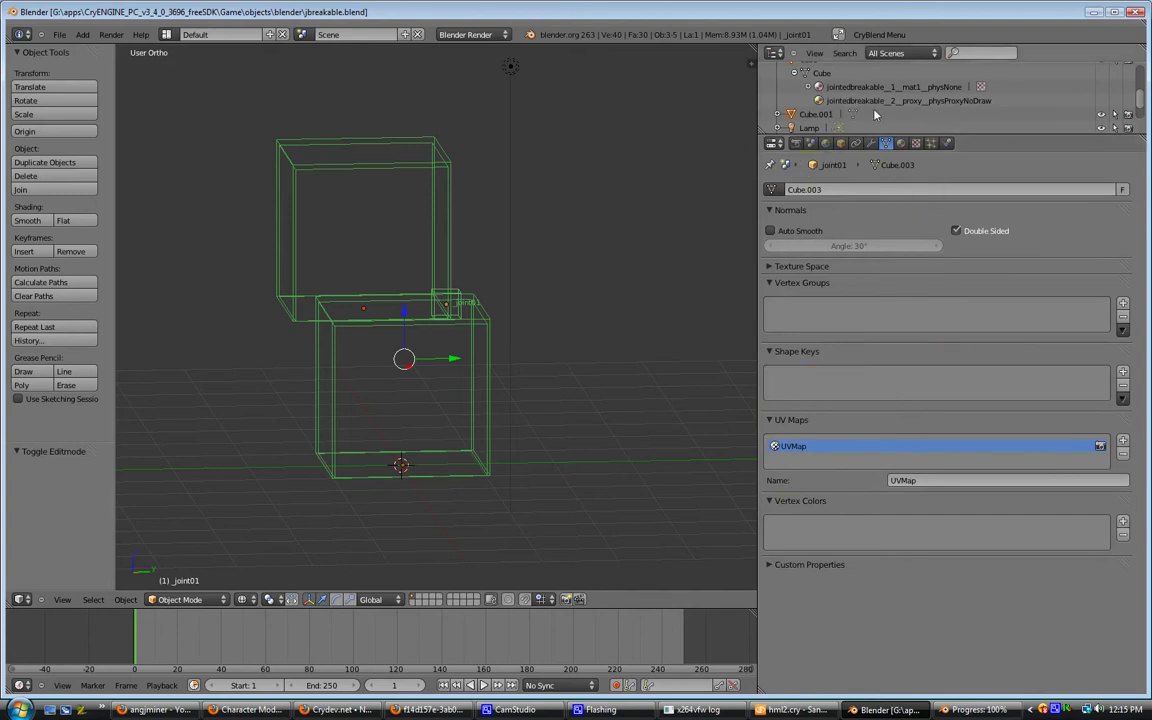
scroll(1025, 90, "up", 3)
left_click(808, 107)
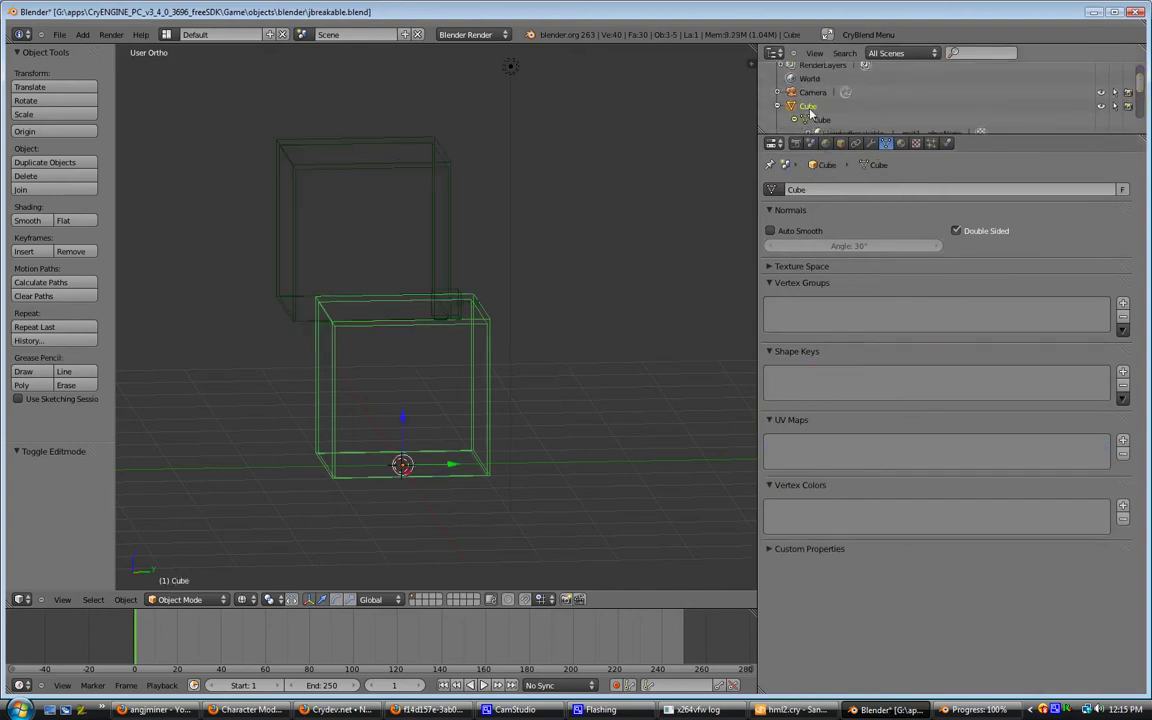
left_click(1123, 442)
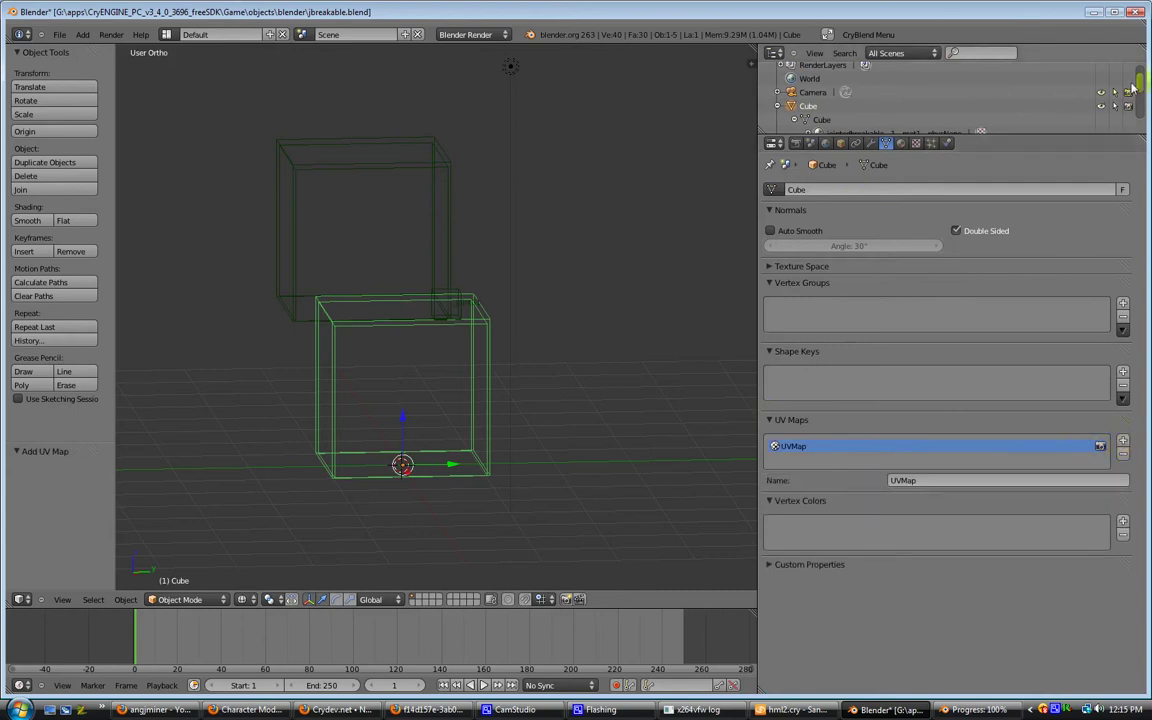
scroll(1135, 88, "down", 5)
left_click(815, 98)
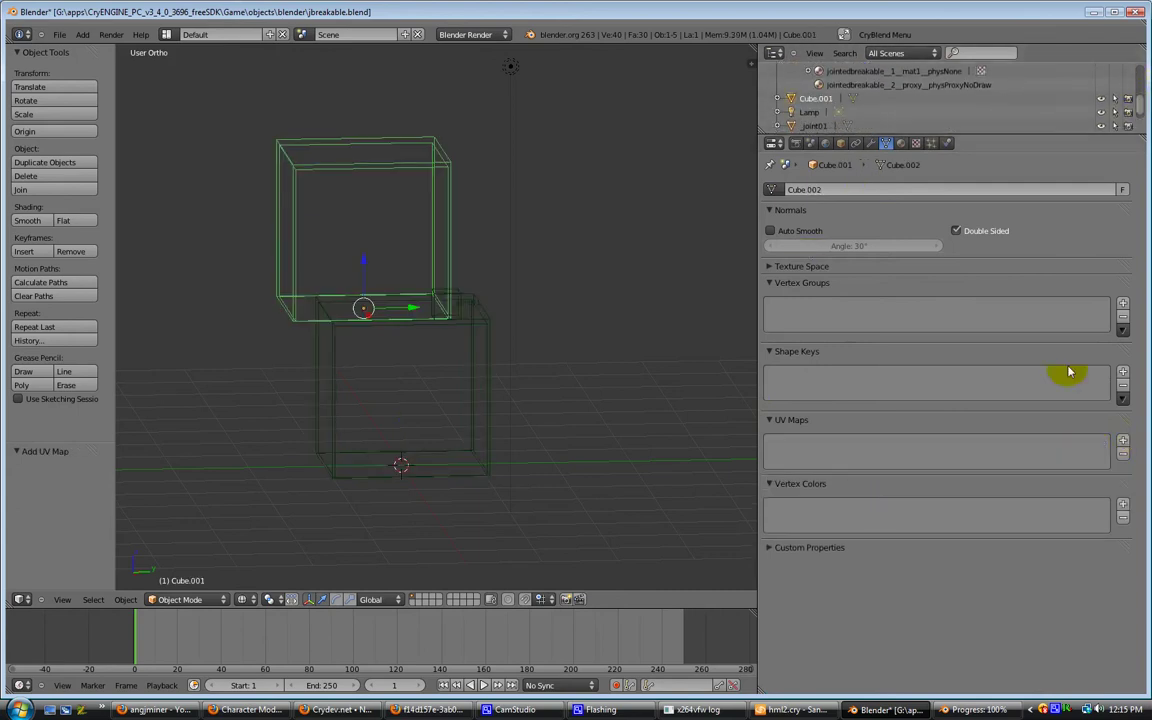
left_click(1123, 441)
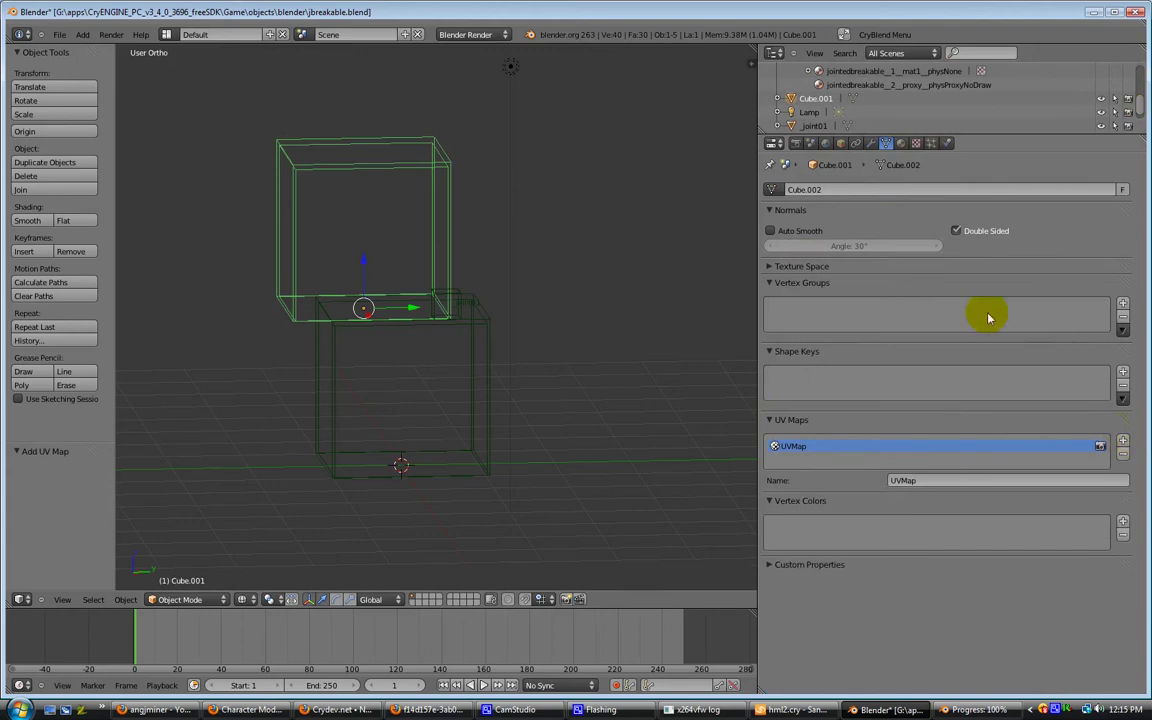
- Export the object to game as jbreakable.dae in the blender folder with Run Resource Compiler enabled
left_click(882, 34)
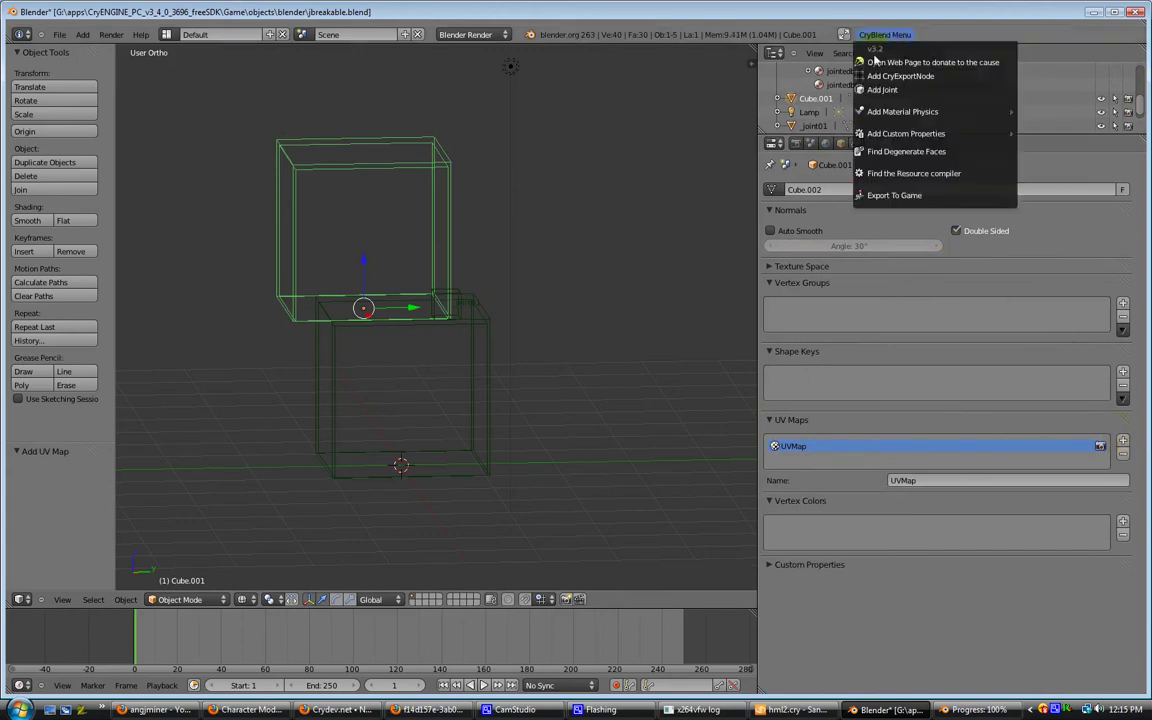
left_click(922, 195)
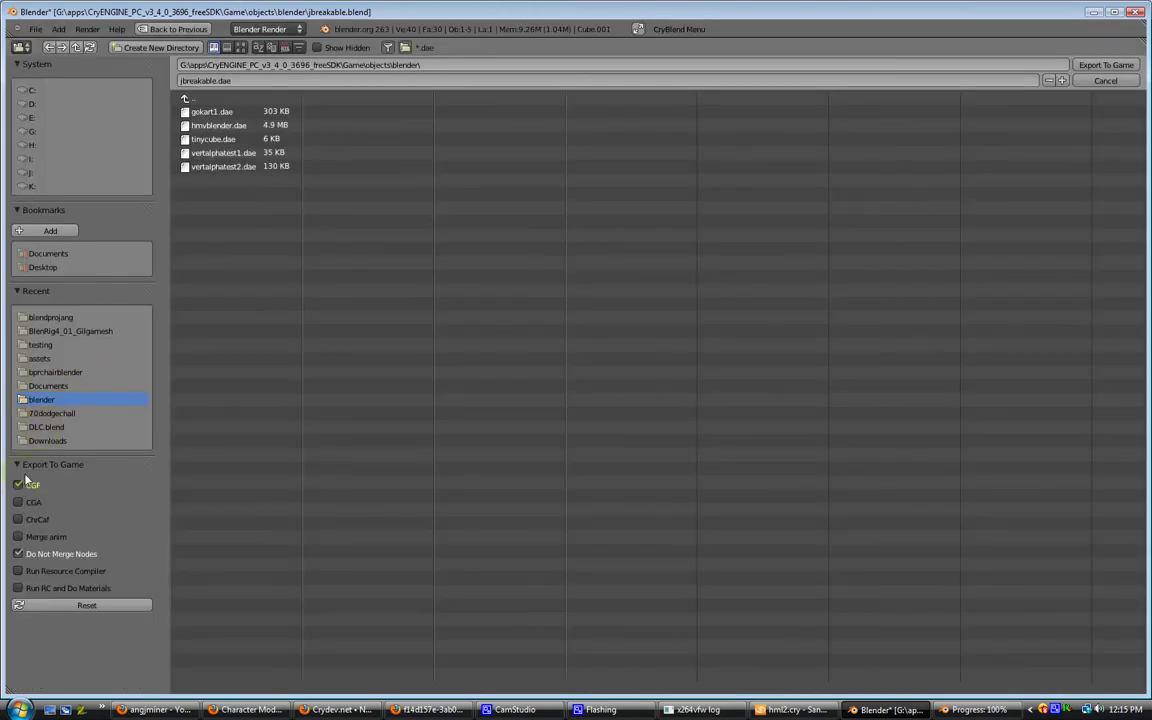
left_click(18, 571)
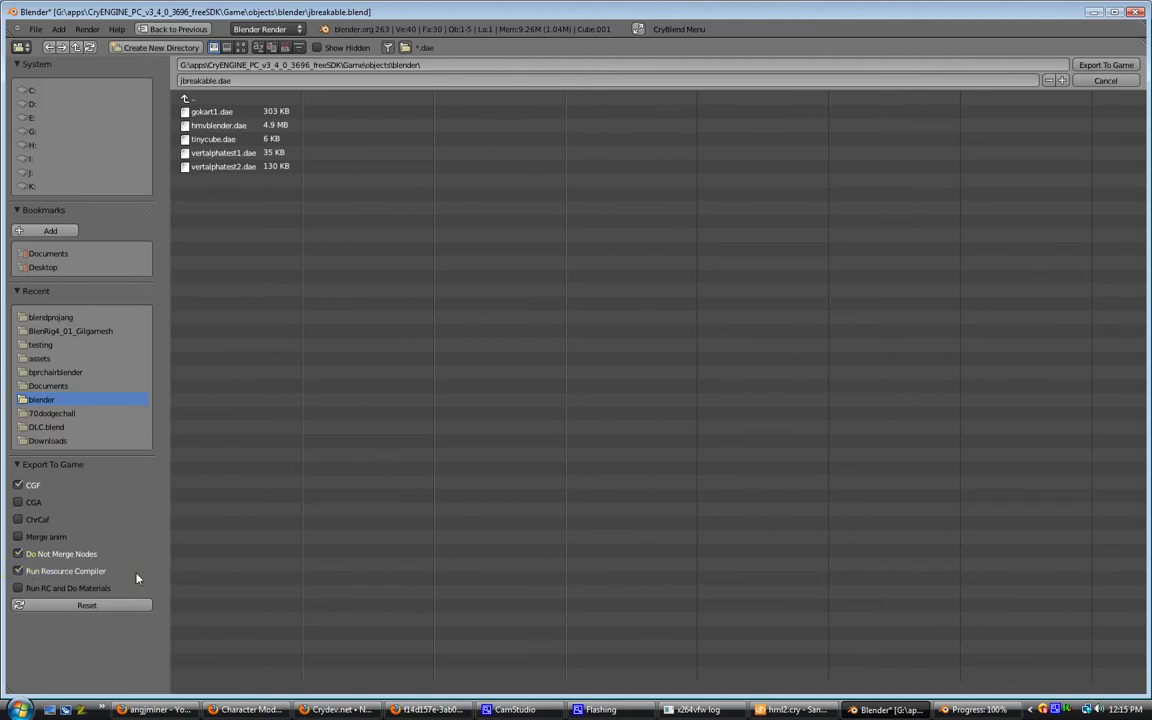
left_click(1105, 65)
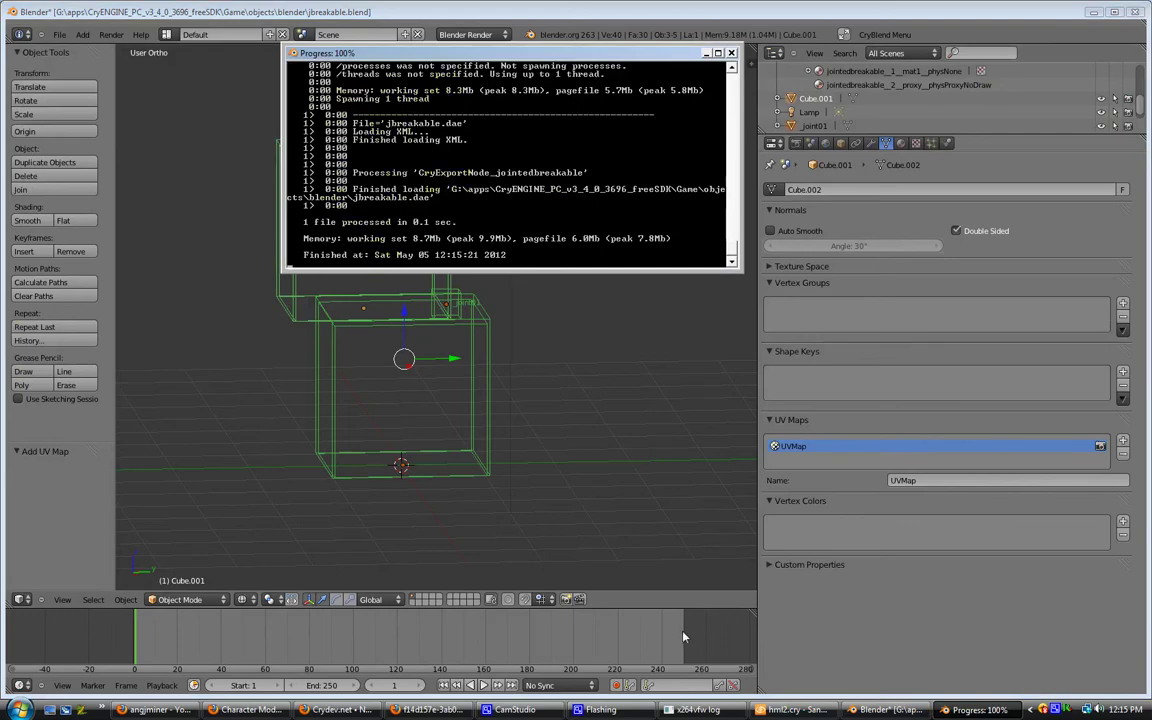
- Switch to the Sandbox editor, enable terrain-and-object snapping, and place a Physics BreakableObject entity on open ground away from the brick cubes
left_click(790, 709)
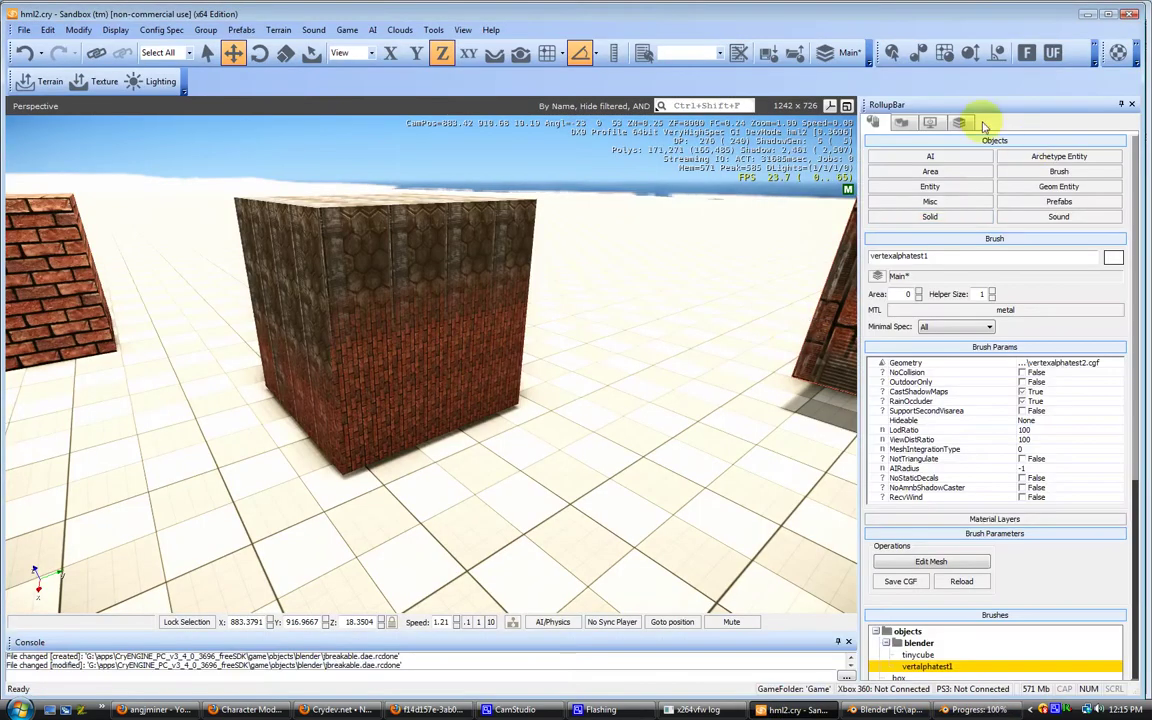
middle_click_drag(630, 355, 631, 354)
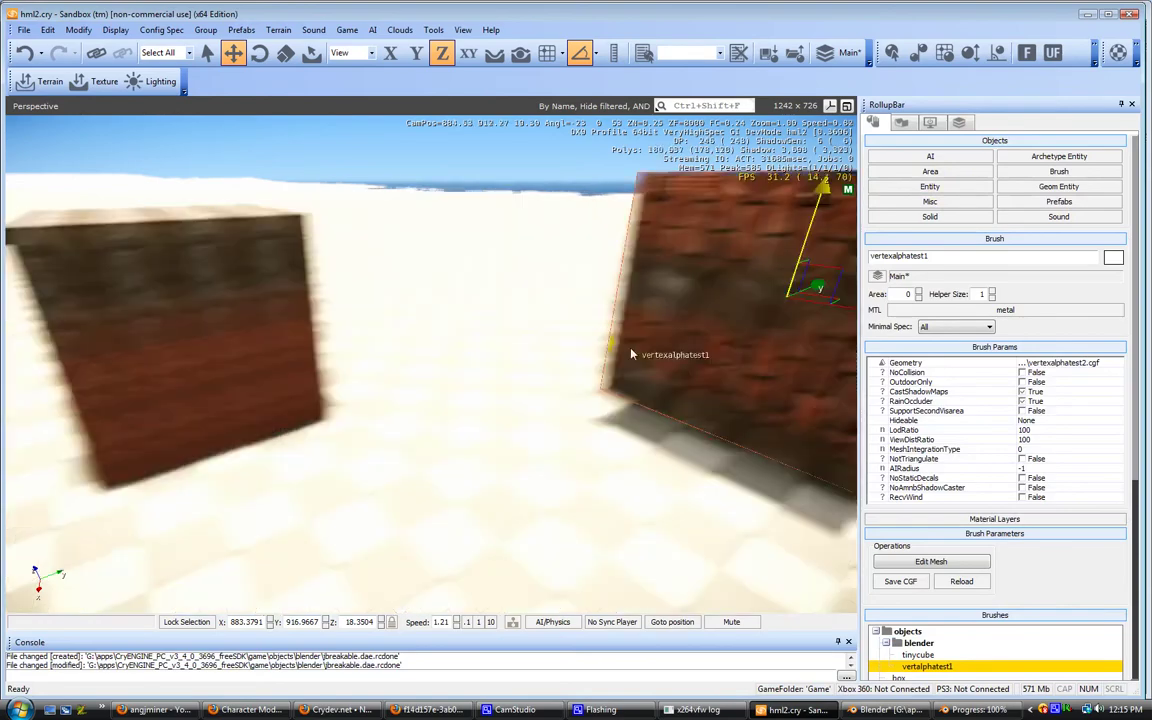
left_click(520, 52)
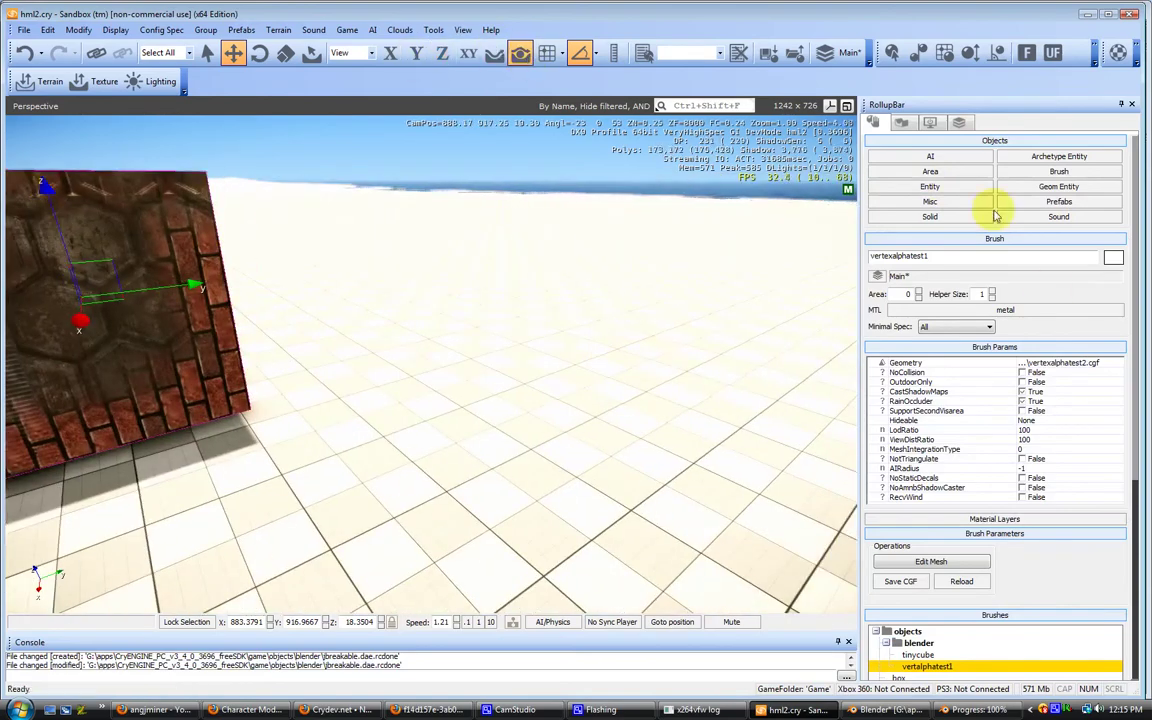
left_click(930, 186)
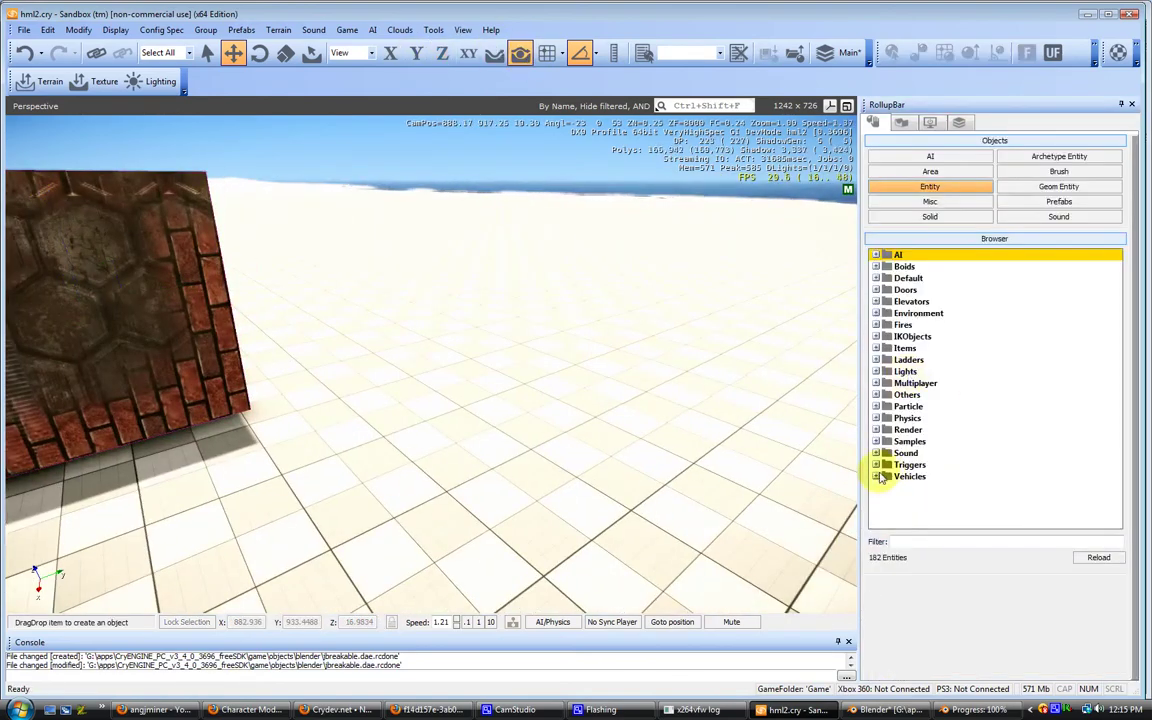
left_click(882, 418)
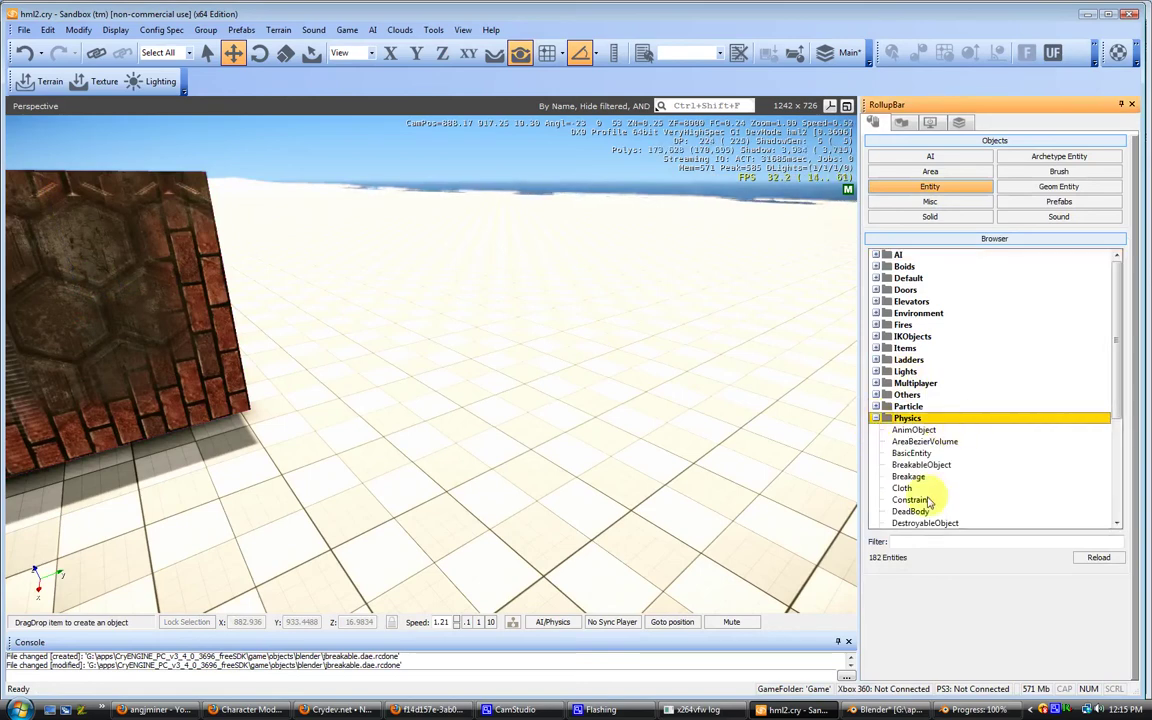
left_click(925, 466)
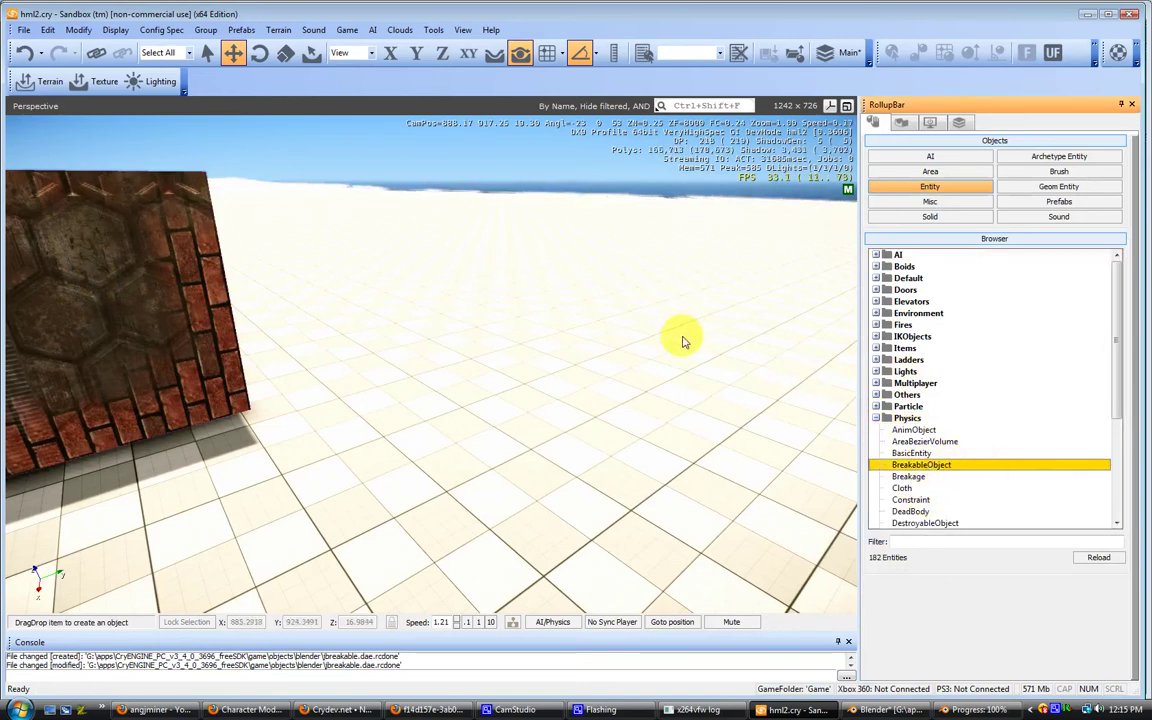
middle_click_drag(681, 334, 688, 340)
key("d")
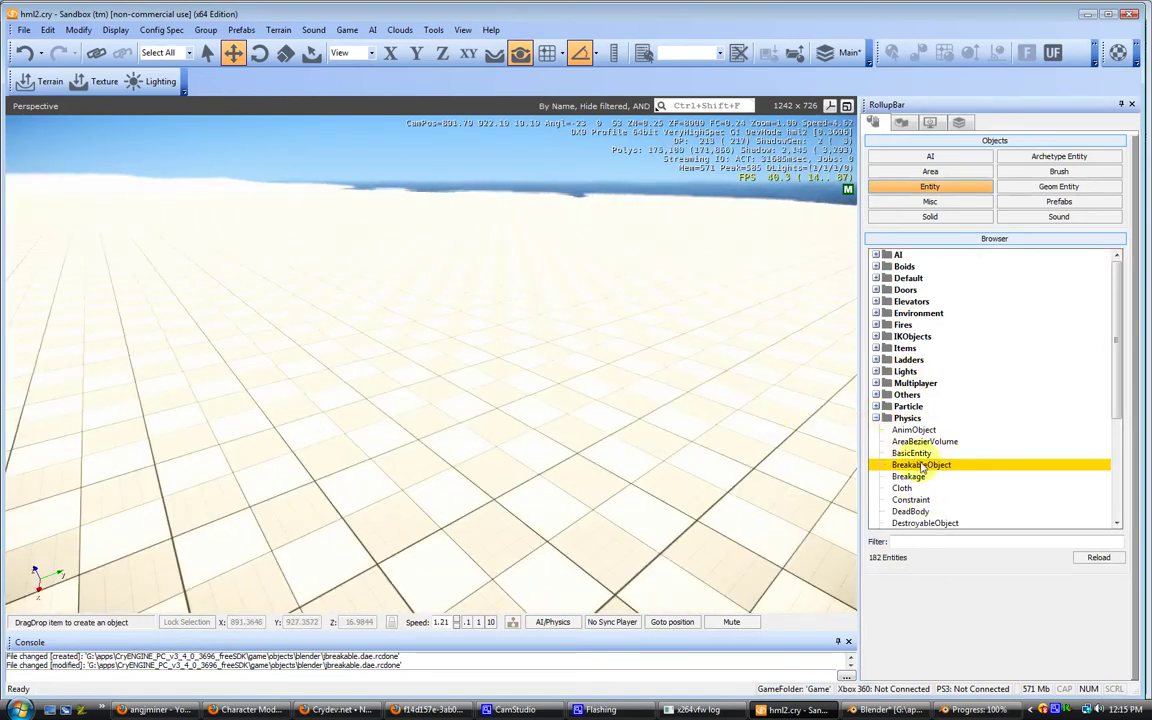
left_click_drag(922, 466, 487, 402)
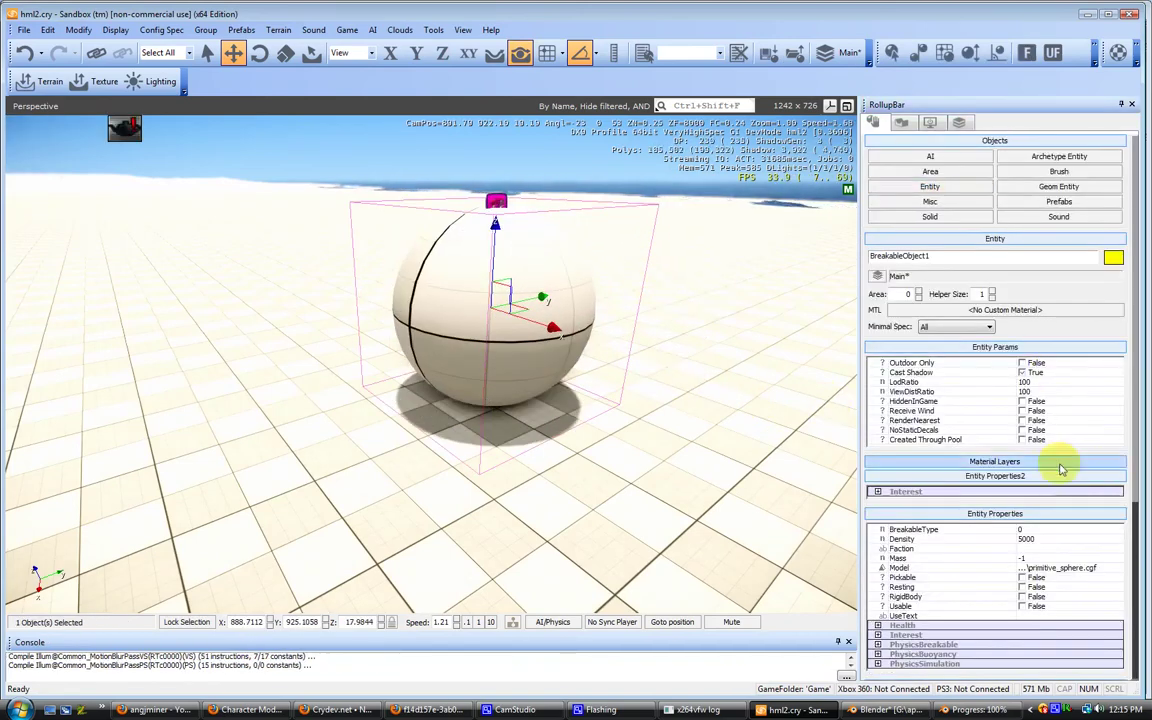
- Switch to Blender and review the custom properties of _joint01 and CryBlend's options for adding custom properties
left_click(886, 712)
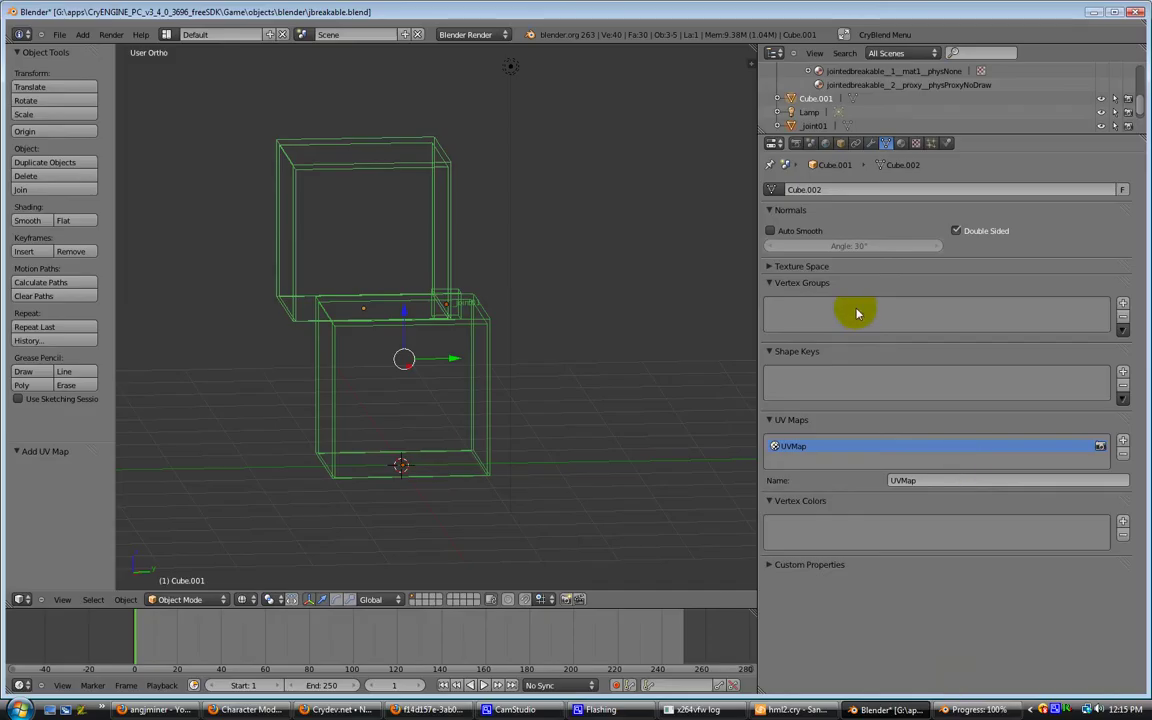
left_click(818, 126)
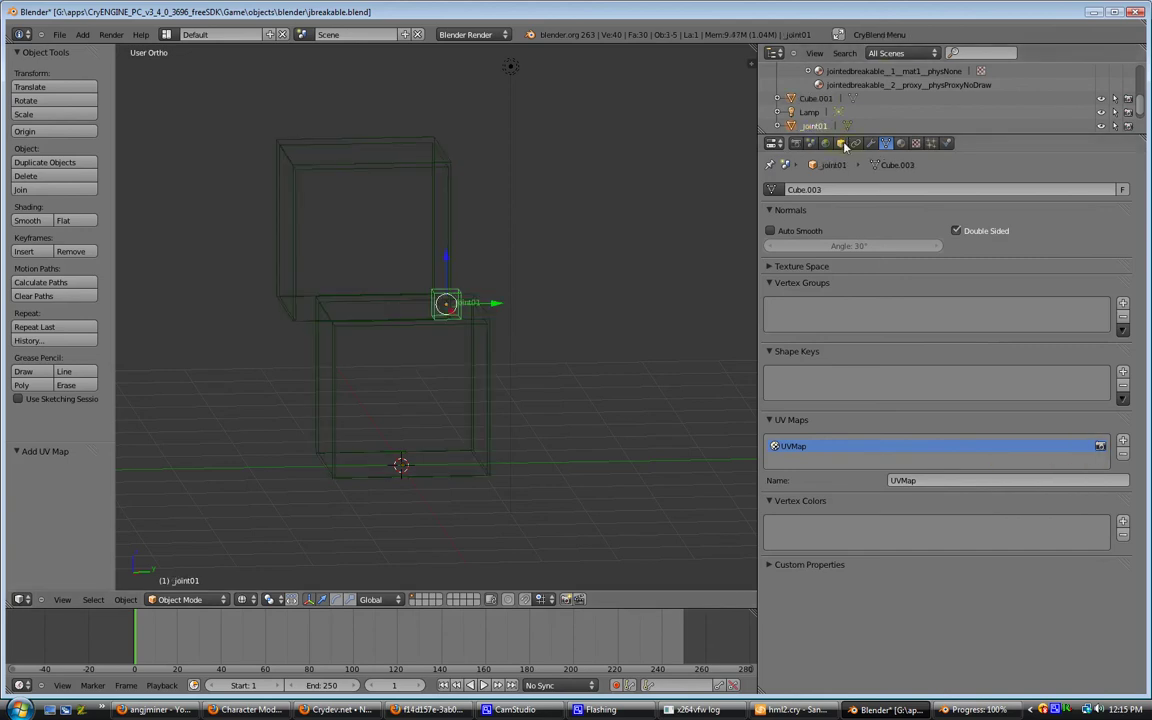
left_click(841, 143)
scroll(1030, 445, "down", 2)
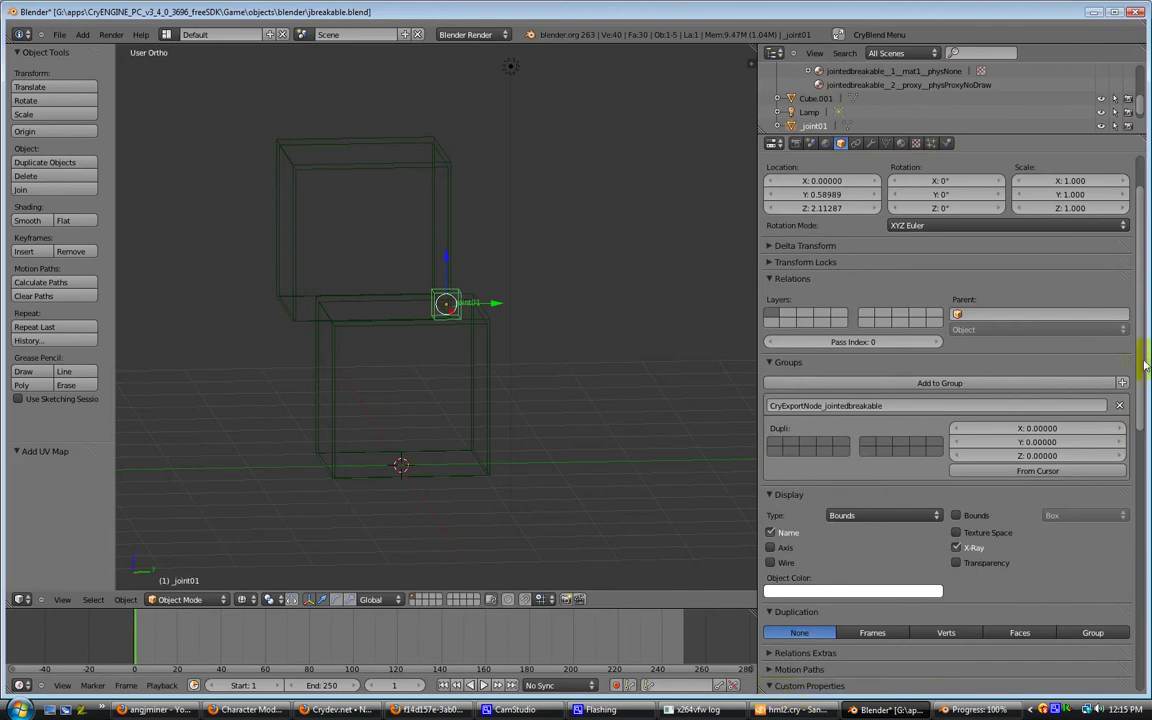
left_click_drag(1140, 362, 1145, 705)
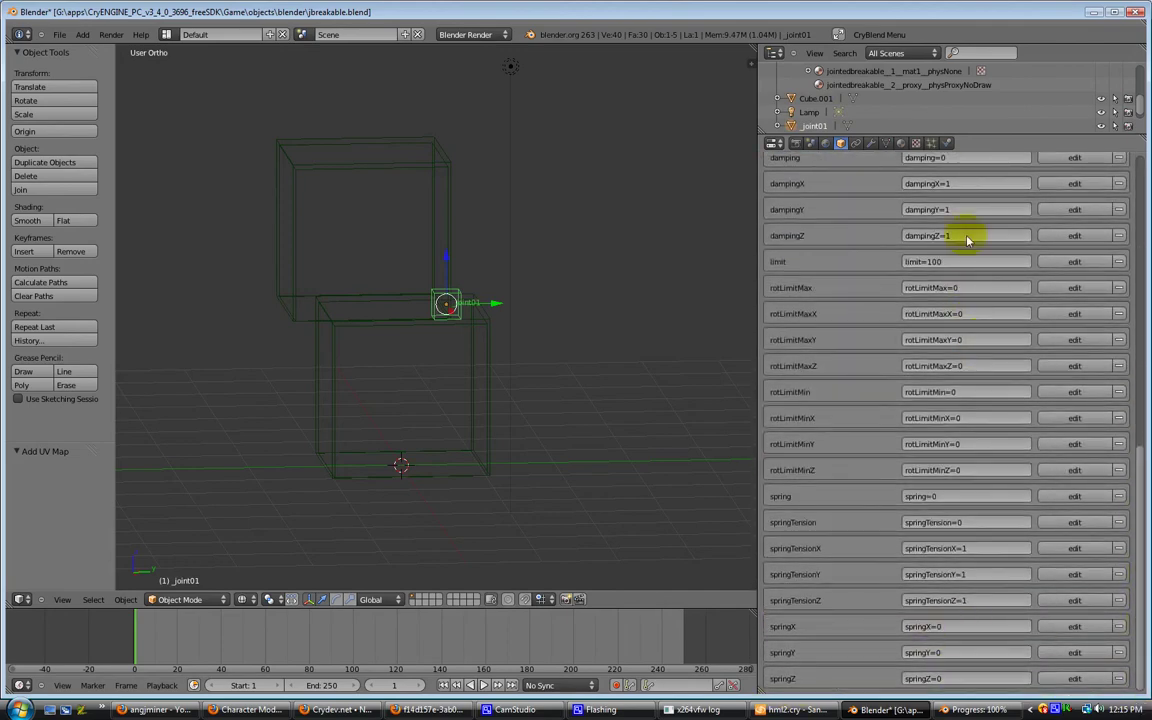
left_click_drag(1138, 606, 1134, 522)
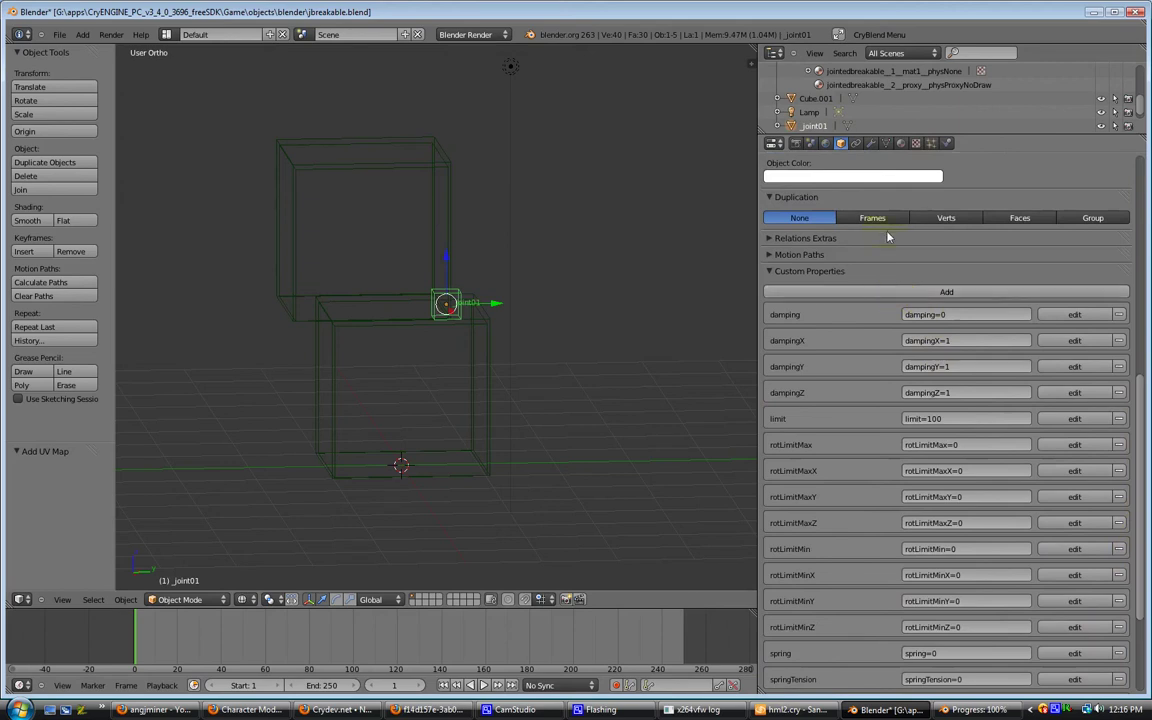
left_click(877, 34)
mouse_move(903, 133)
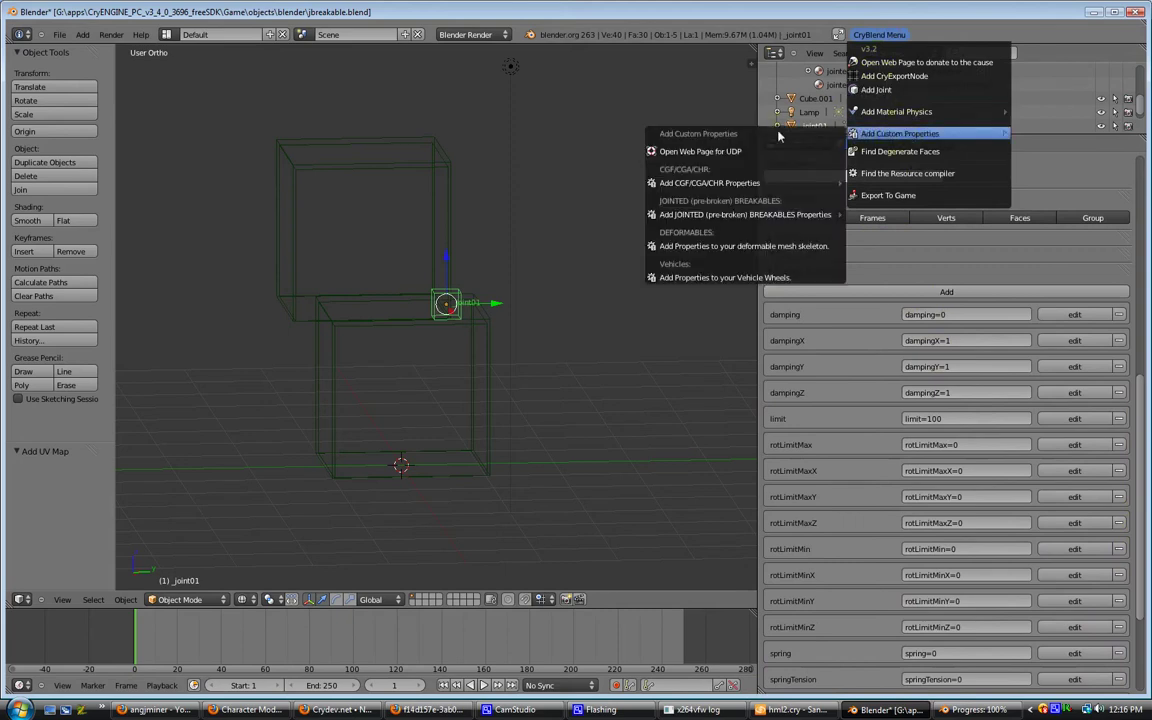
mouse_move(737, 186)
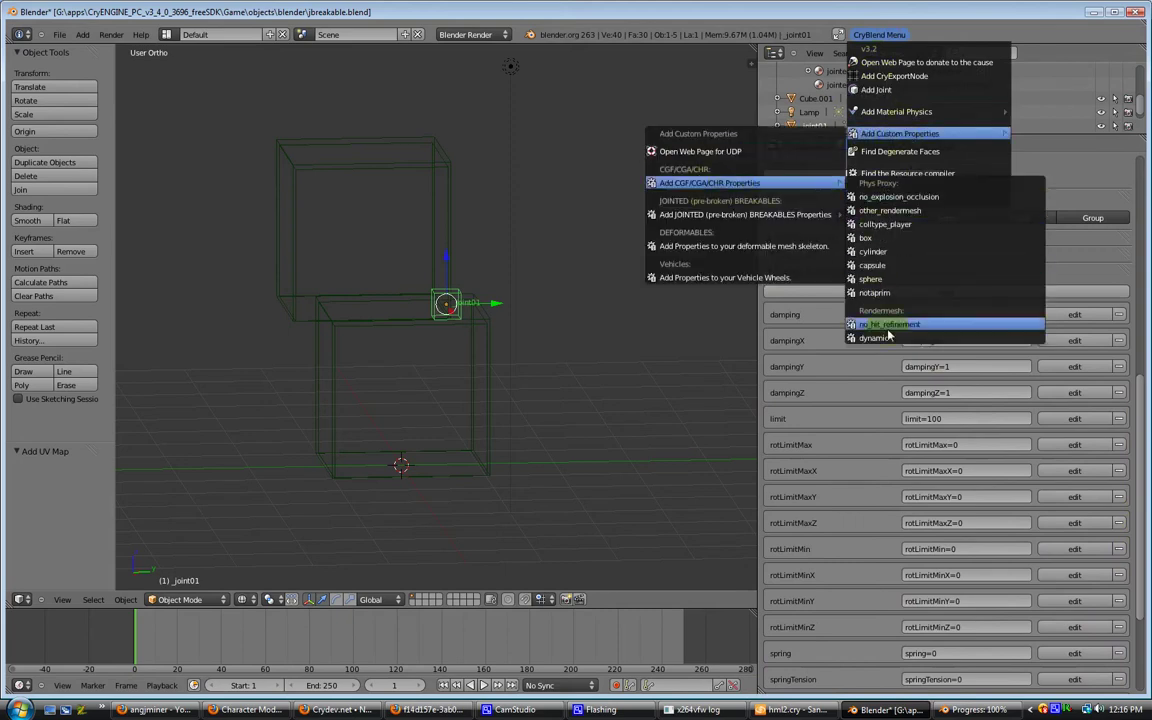
mouse_move(789, 218)
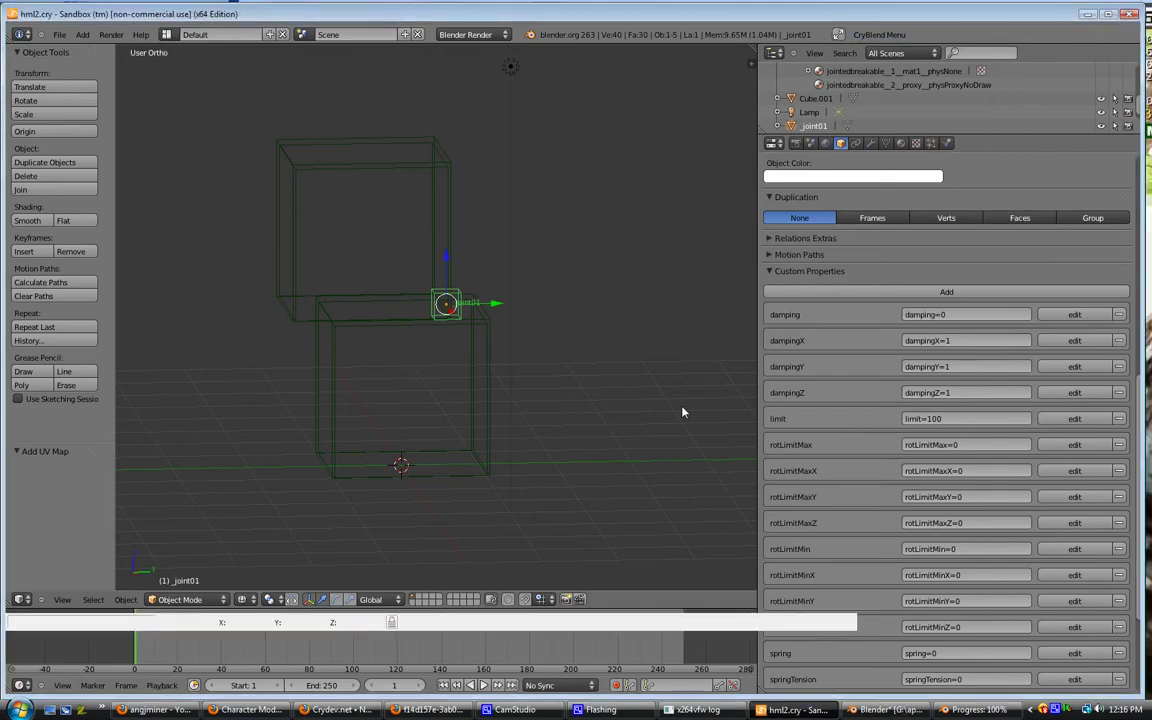
- Return to Sandbox and set the BreakableObject's model to jointedbreakable.cgf from the objects/blender folder
left_click(1095, 12)
left_click(1100, 567)
left_click(1118, 567)
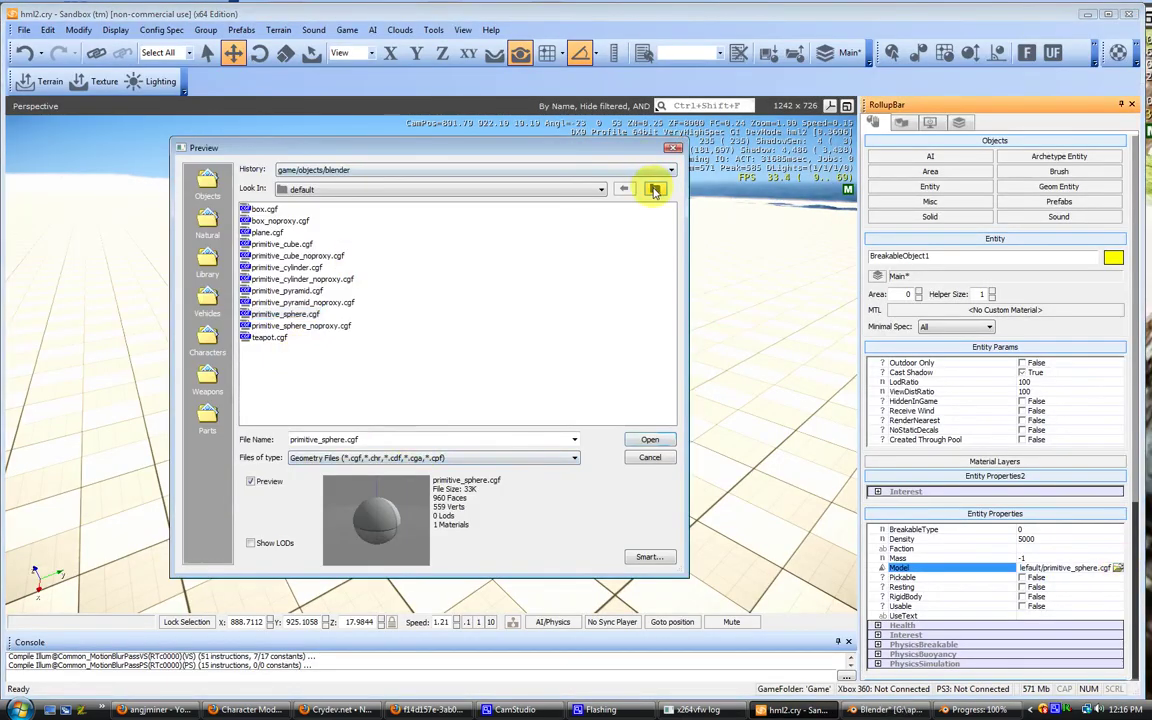
left_click(655, 190)
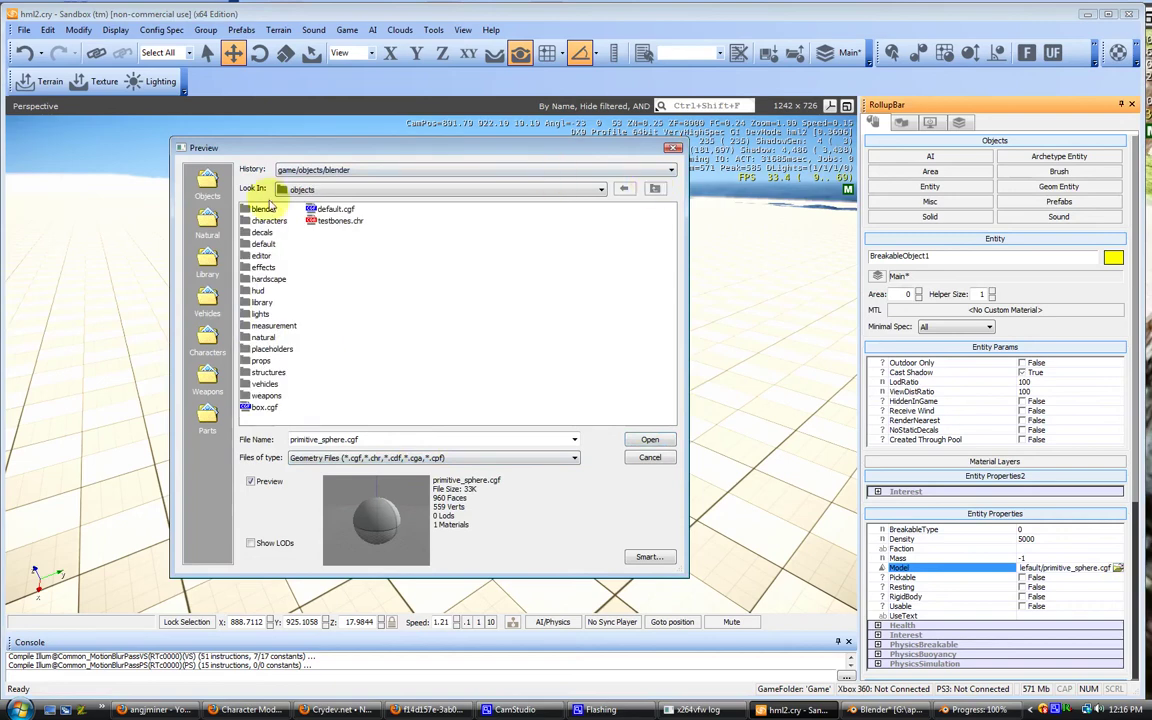
double_click(262, 209)
left_click(290, 233)
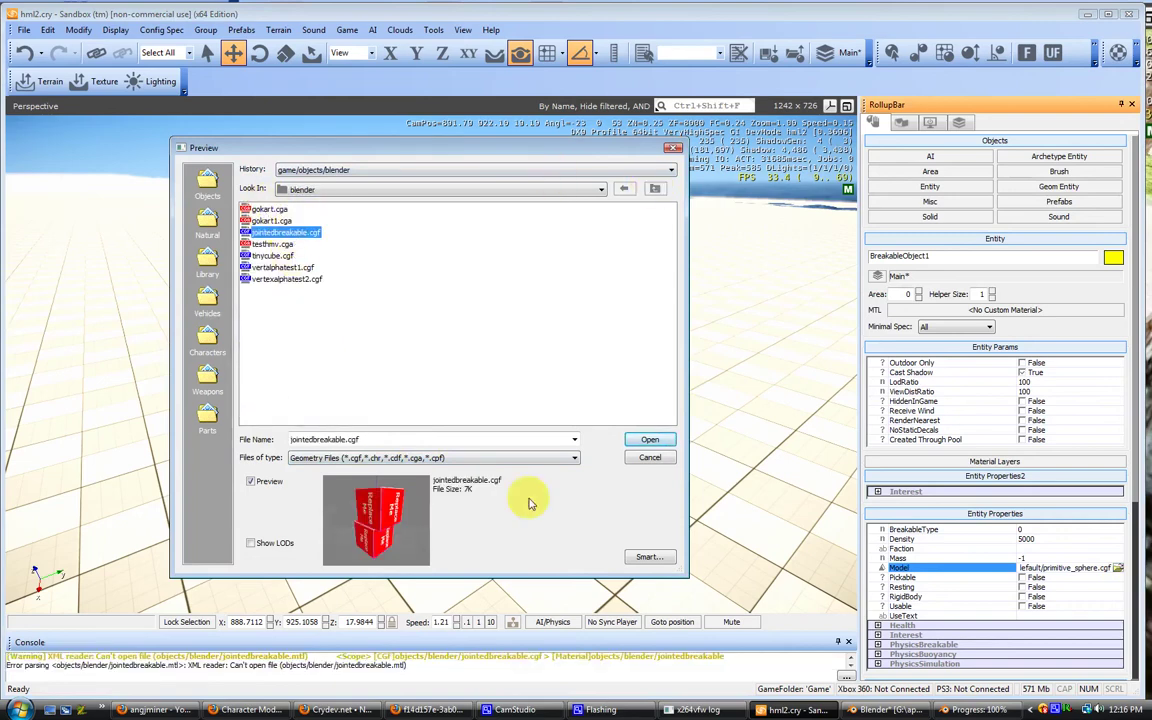
left_click(650, 441)
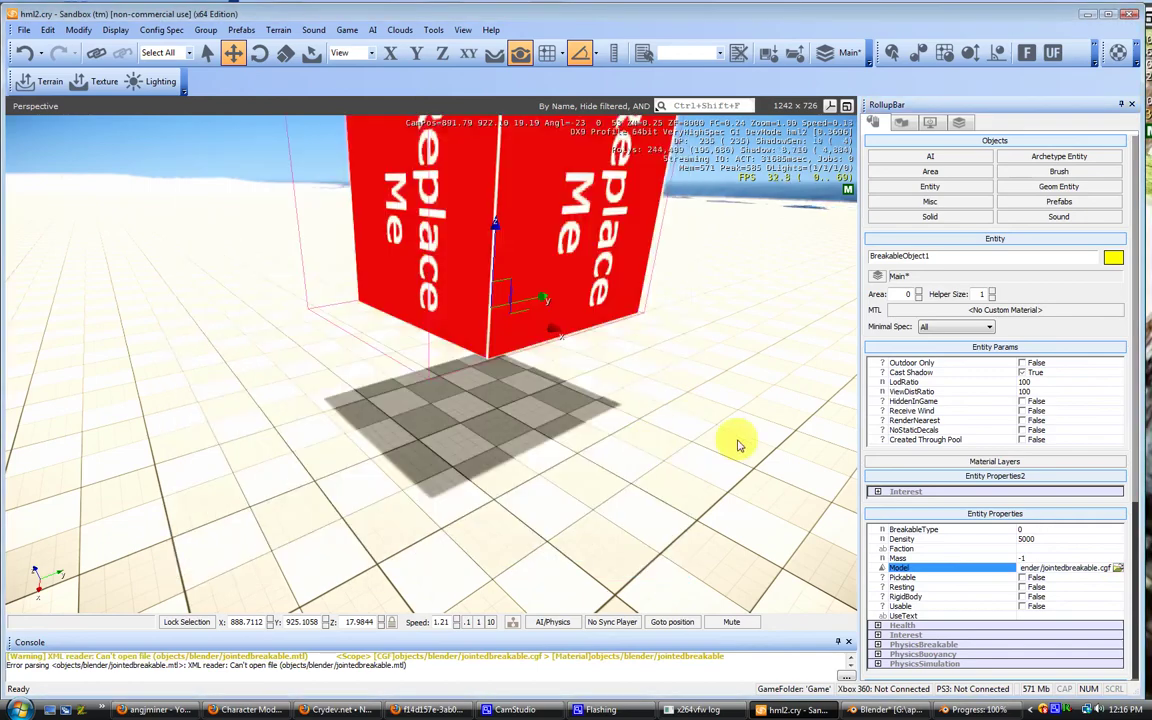
- Inspect the stacked cubes from several sides and set the BreakableObject's mass to 6.8
middle_click_drag(482, 350, 485, 351)
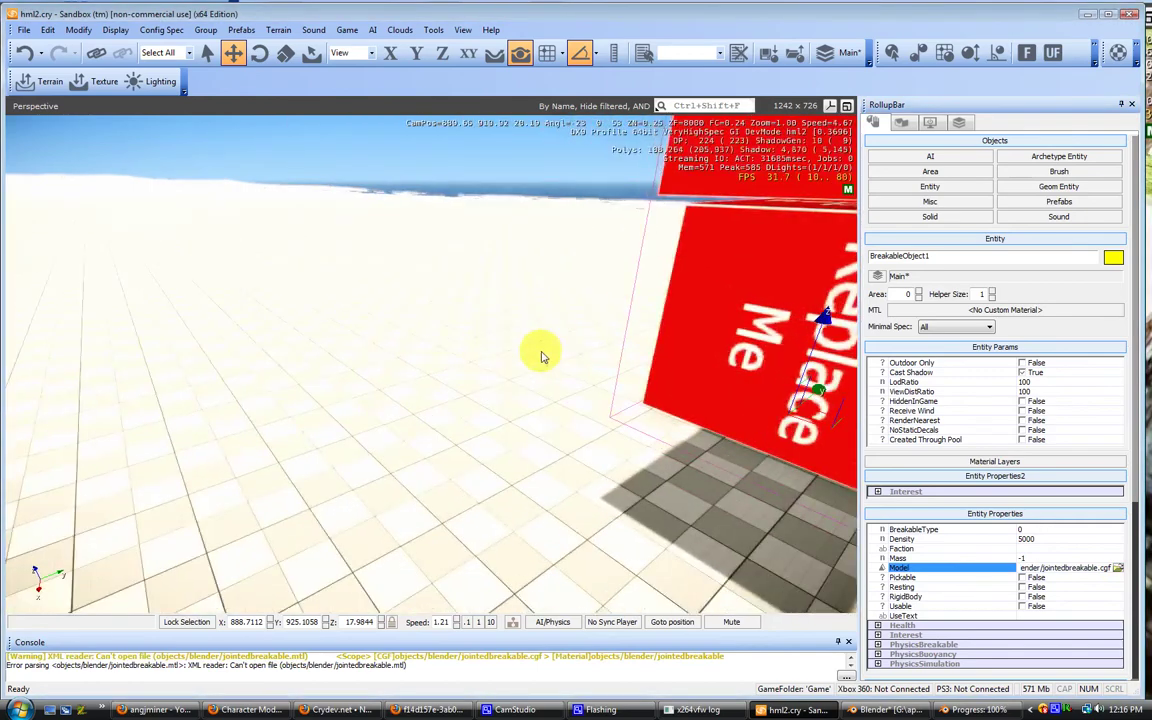
scroll(542, 356, "down", 3)
middle_click_drag(656, 359, 662, 359)
mouse_move(662, 359)
right_mouse_down()
mouse_move(602, 350)
mouse_move(665, 356)
mouse_move(661, 347)
mouse_move(661, 357)
right_mouse_up()
scroll(661, 357, "up", 1)
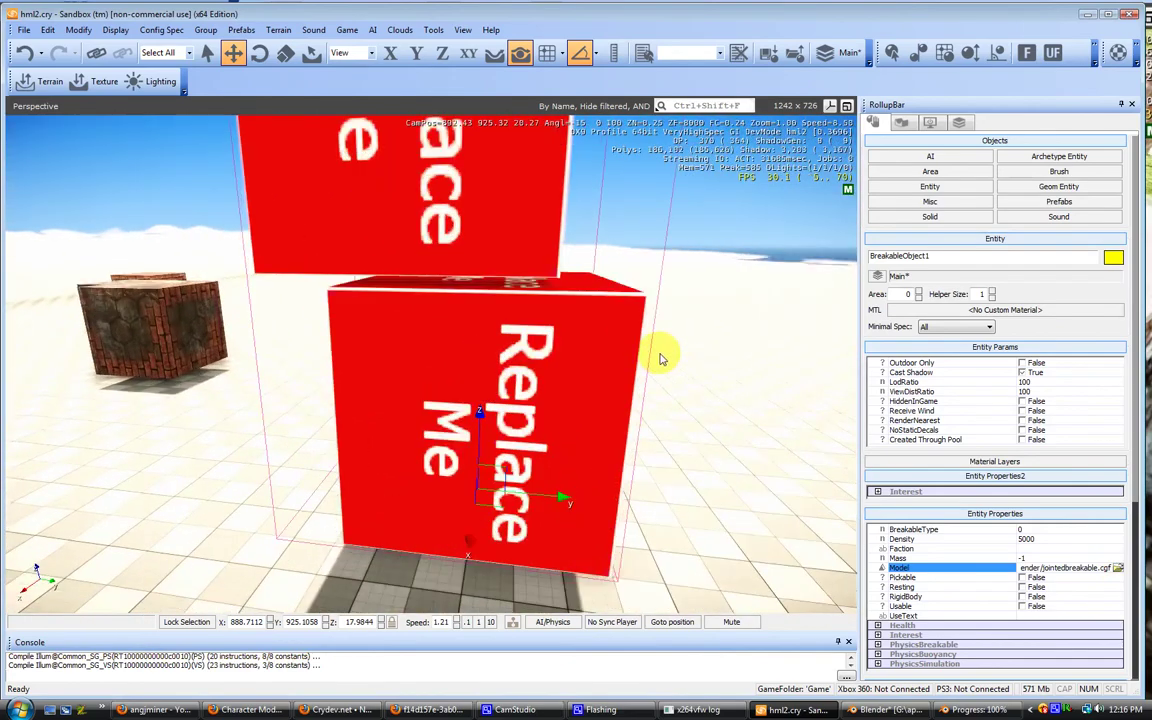
middle_click_drag(660, 359, 700, 340)
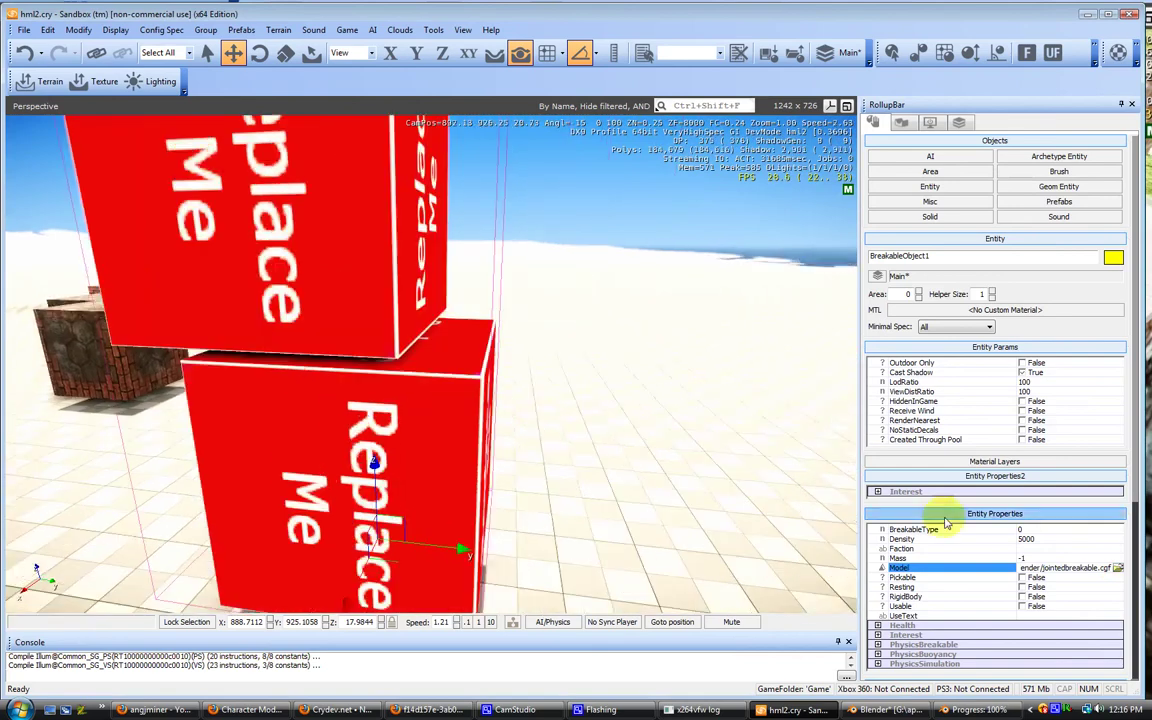
left_click(1030, 557)
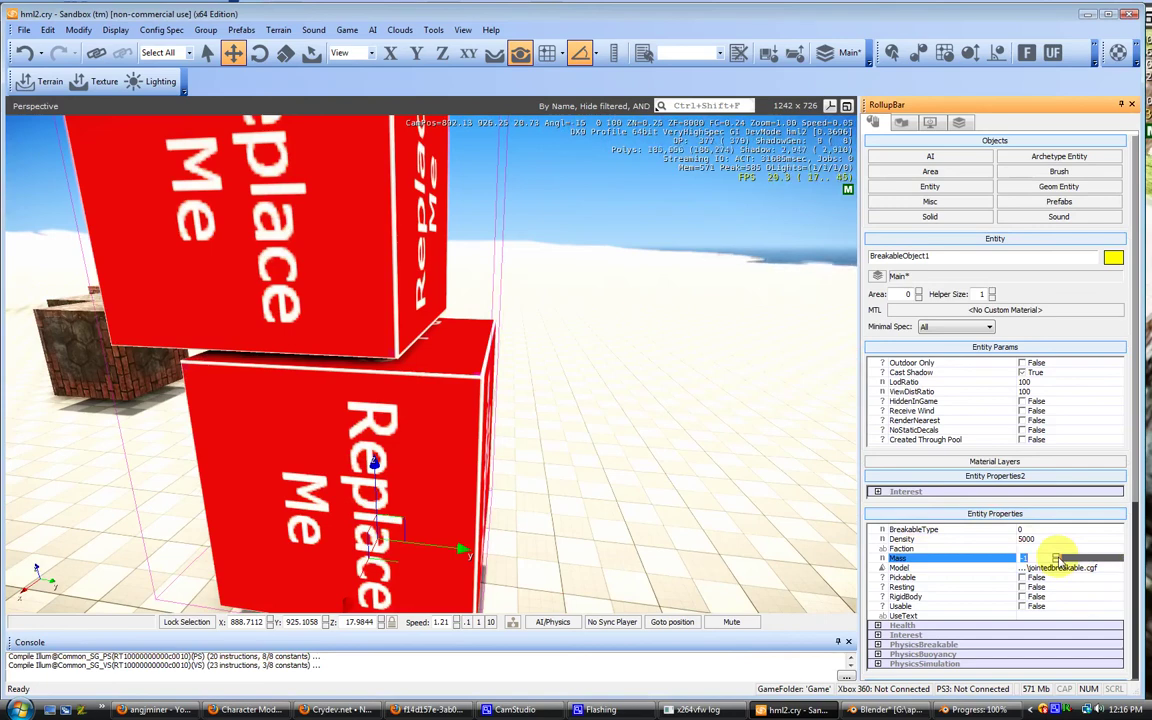
left_click_drag(1056, 558, 1060, 547)
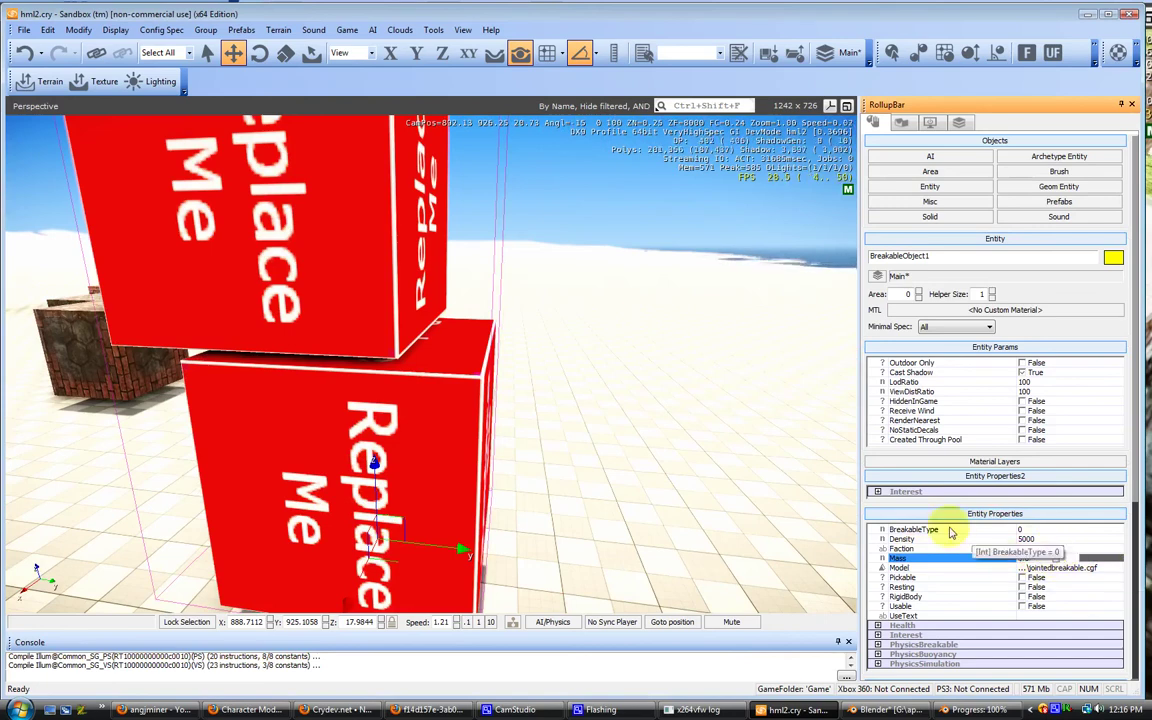
- Place the jointedbreakable model from objects/blender as a Geom Entity on an empty stretch of ground
key("d")
middle_click_drag(698, 504, 690, 505)
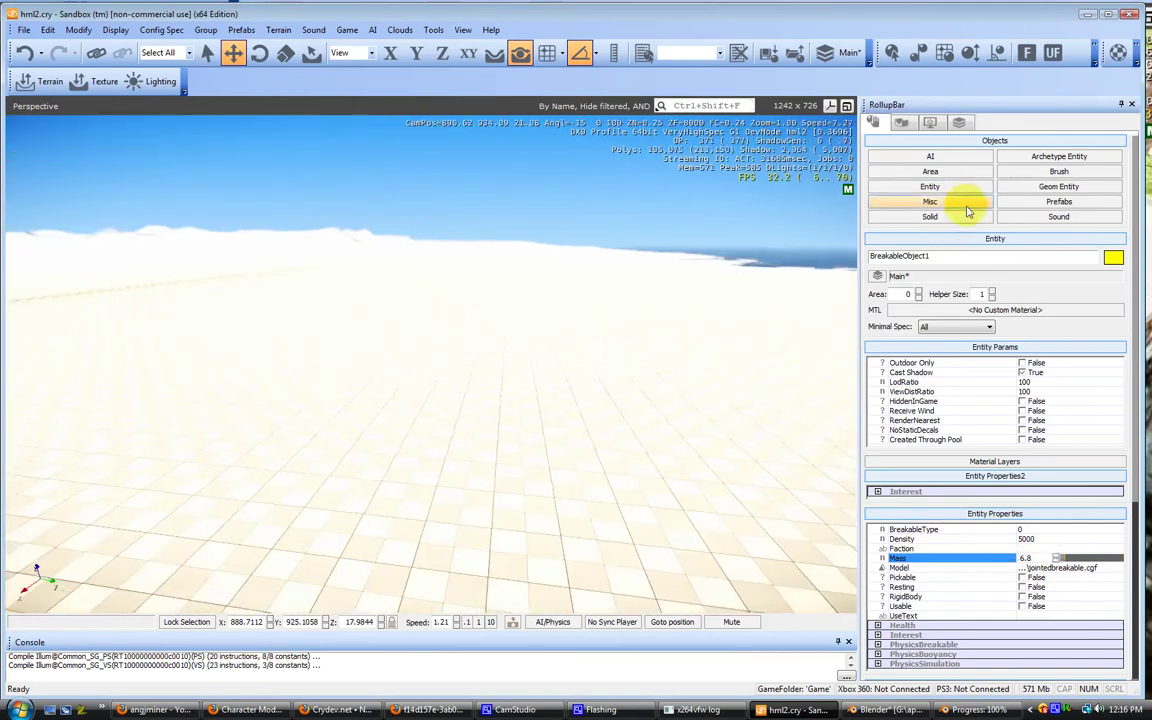
left_click(1059, 186)
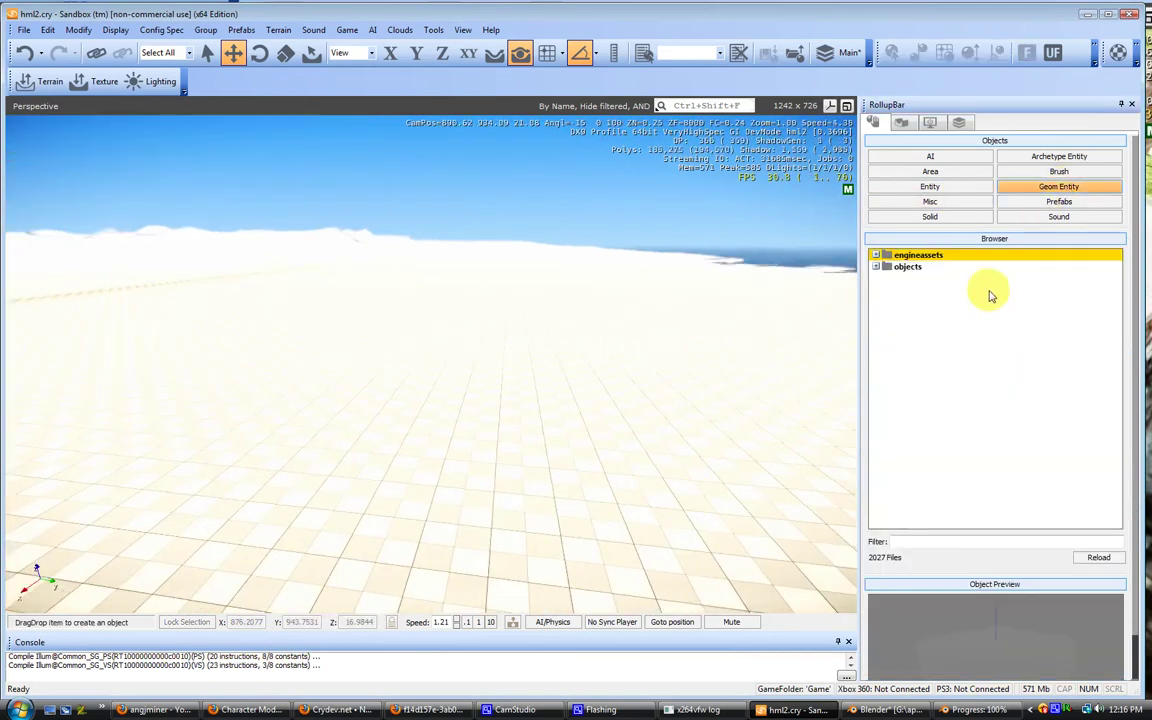
double_click(907, 266)
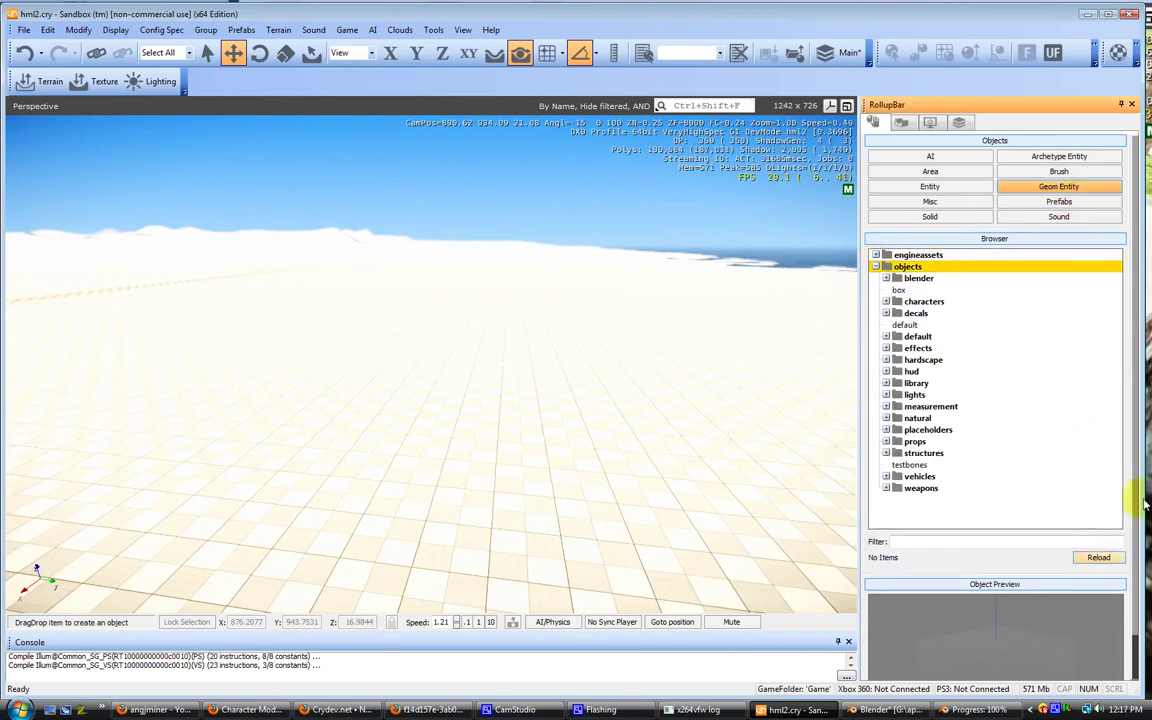
double_click(888, 266)
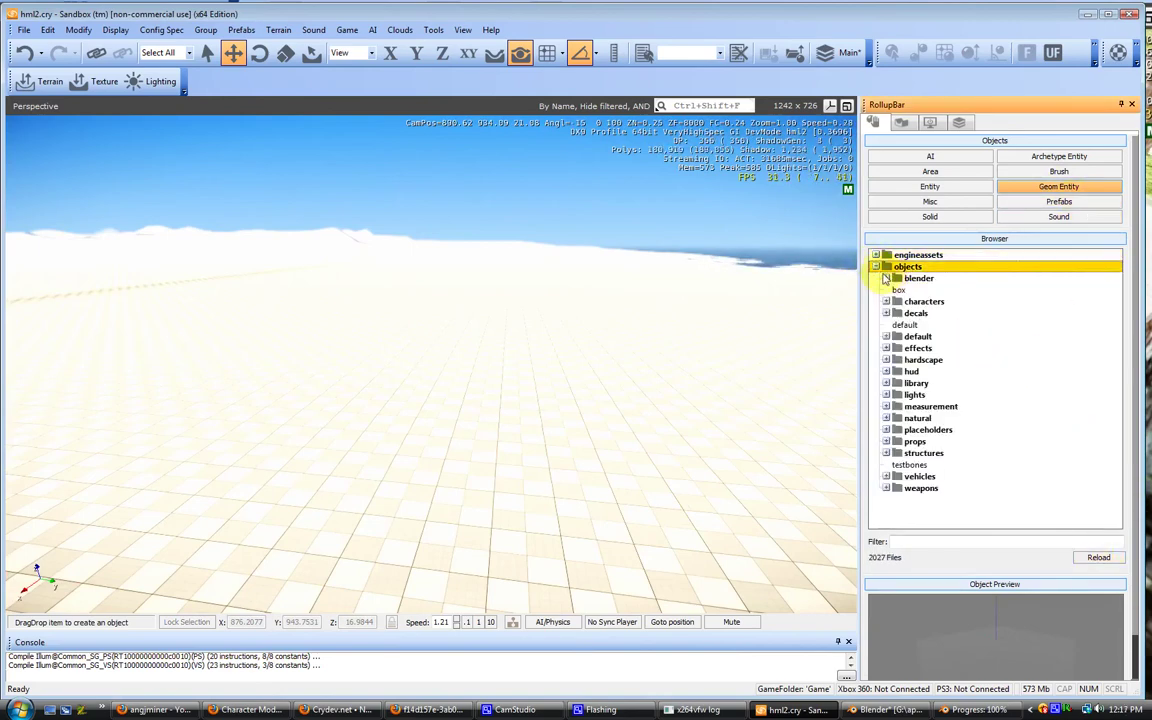
double_click(890, 279)
left_click(935, 313)
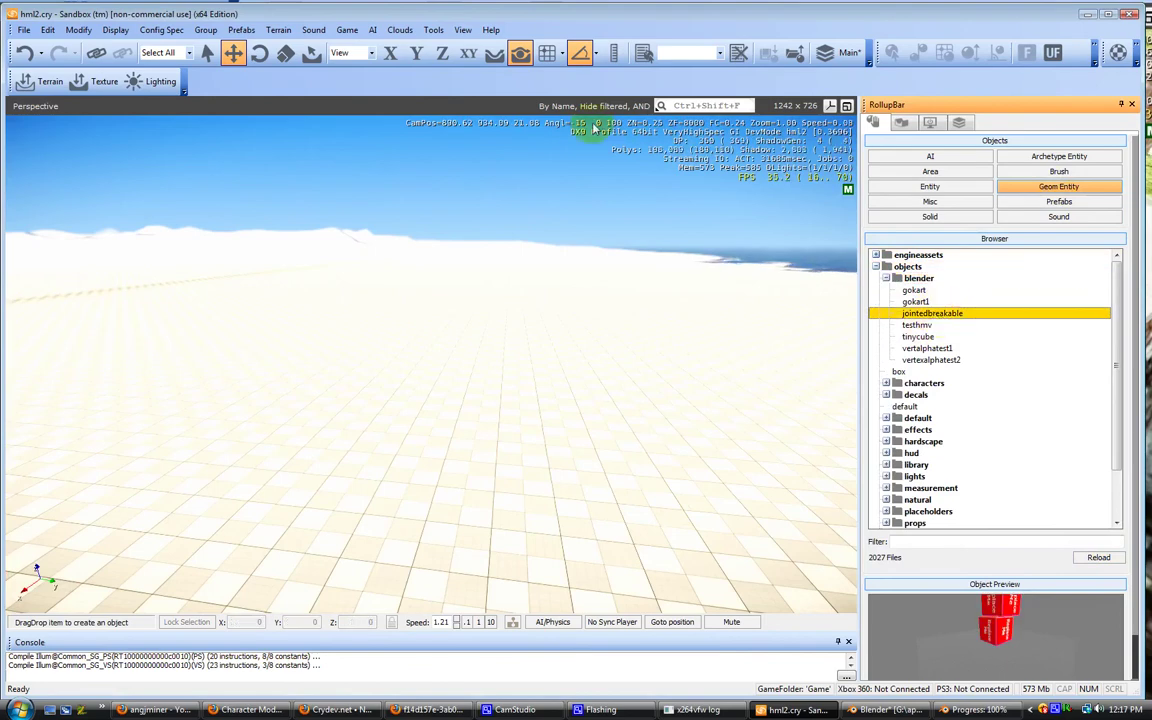
left_click_drag(935, 313, 414, 534)
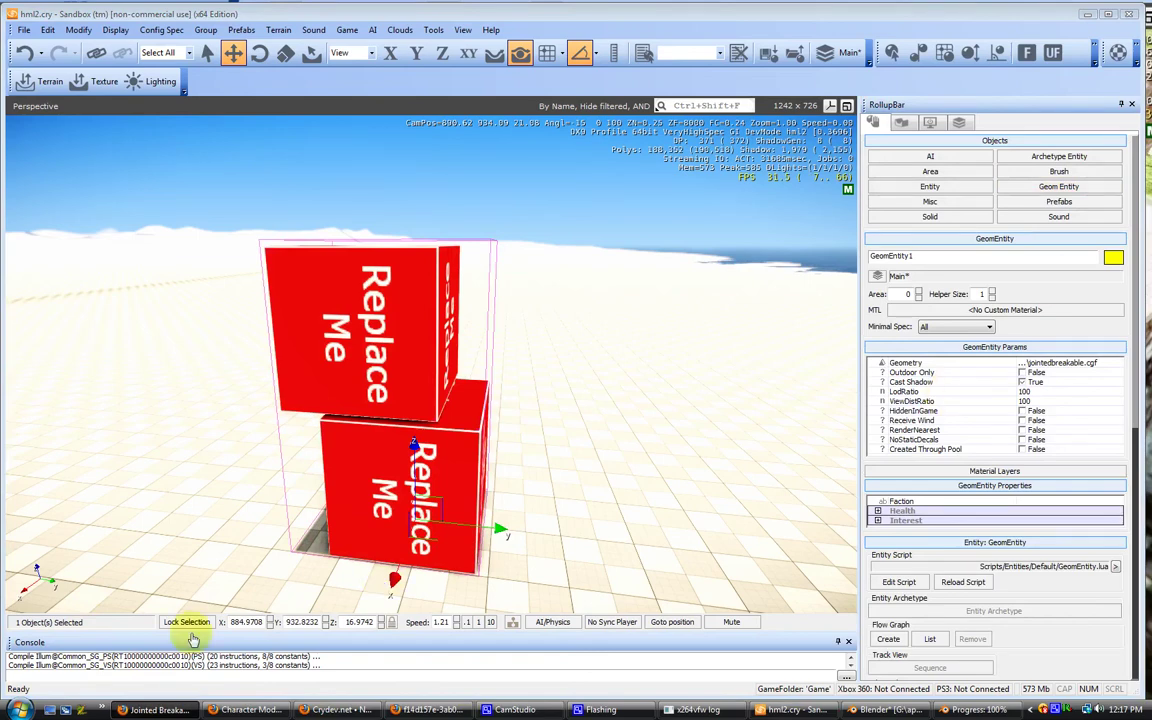
- Enable the physics helper and joint debug displays with the console commands p_draw_helpers 1 and p_debug_joints 1
left_click(40, 683)
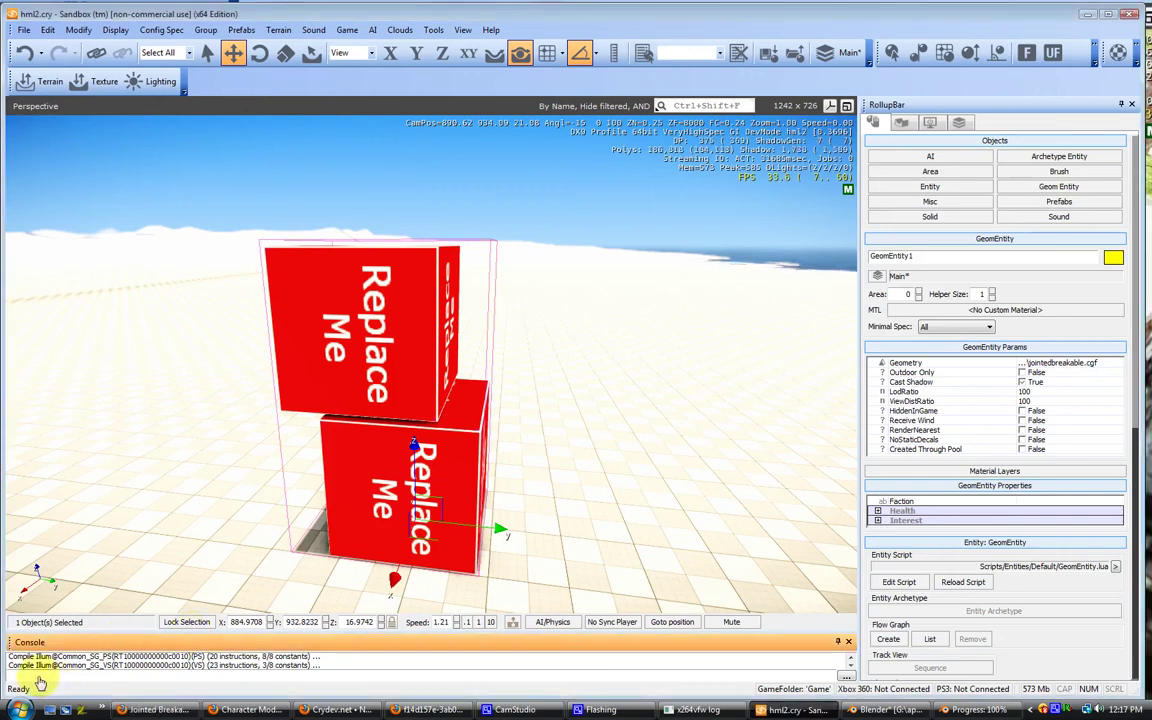
type("p_draw_helpers 1")
key("Return")
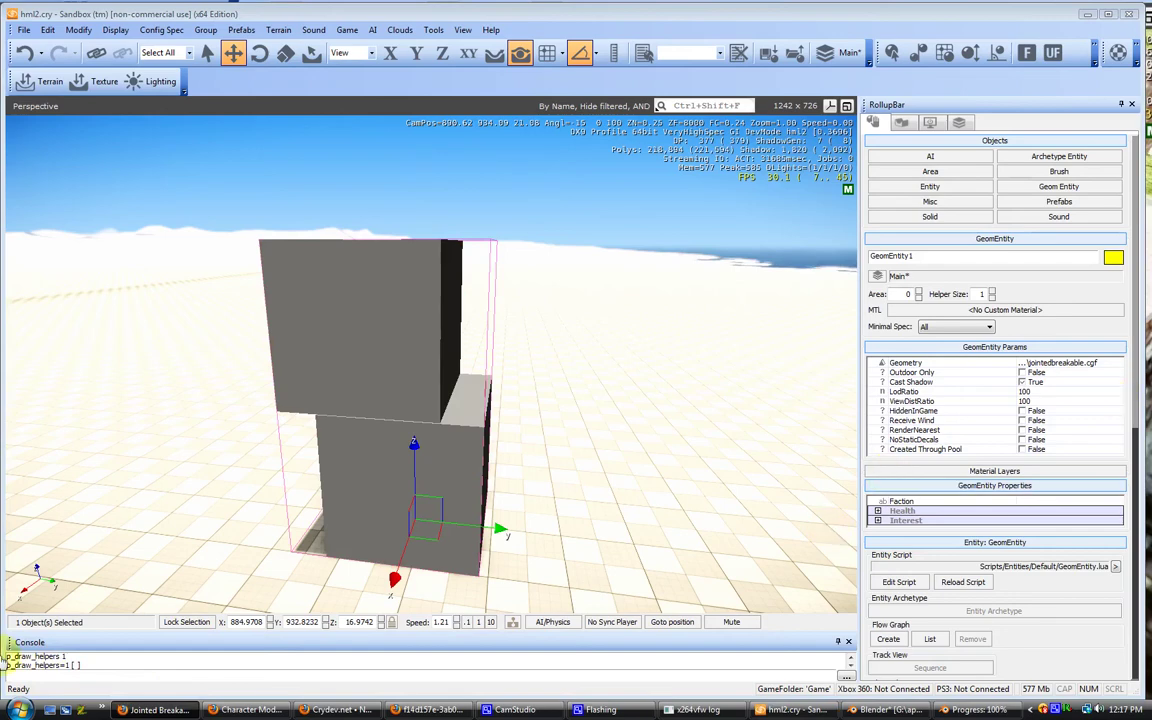
left_click(30, 678)
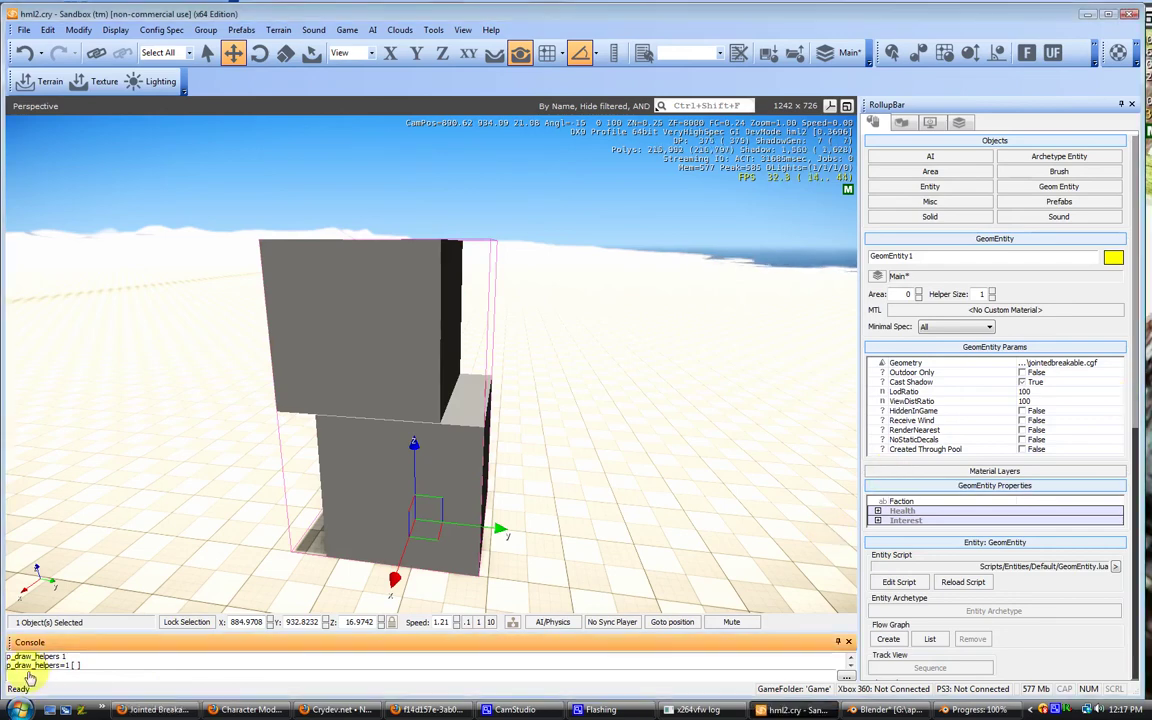
type("p_debug_joints")
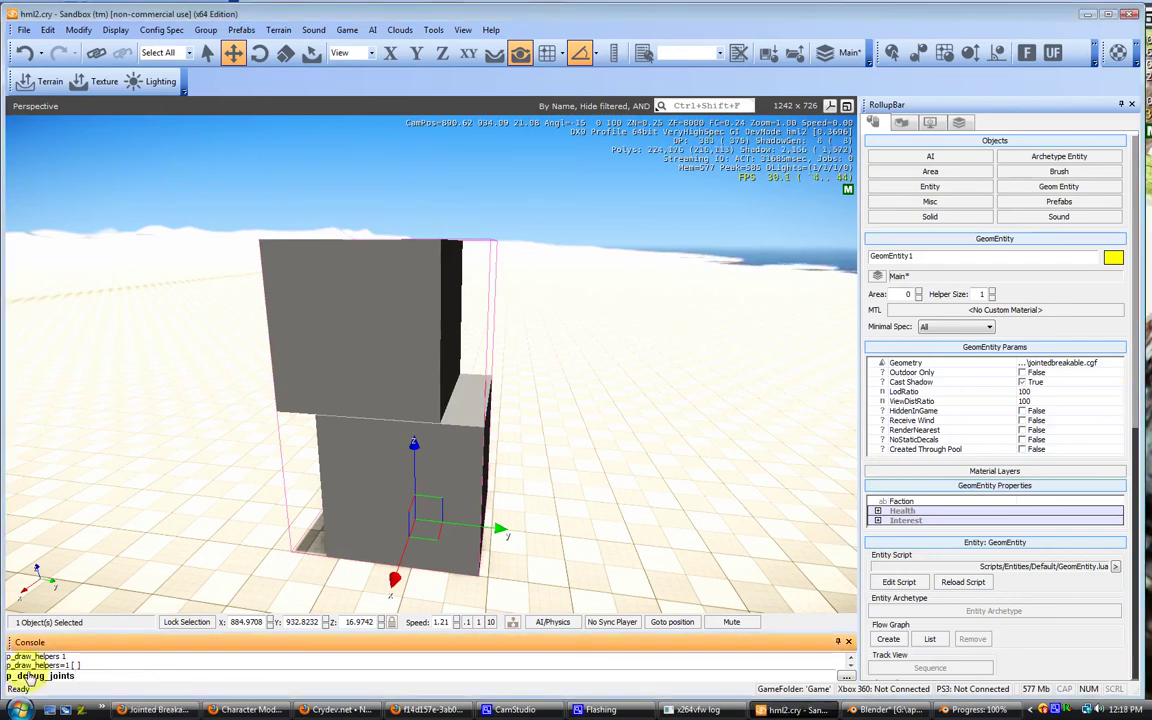
type(" 1")
key("Return")
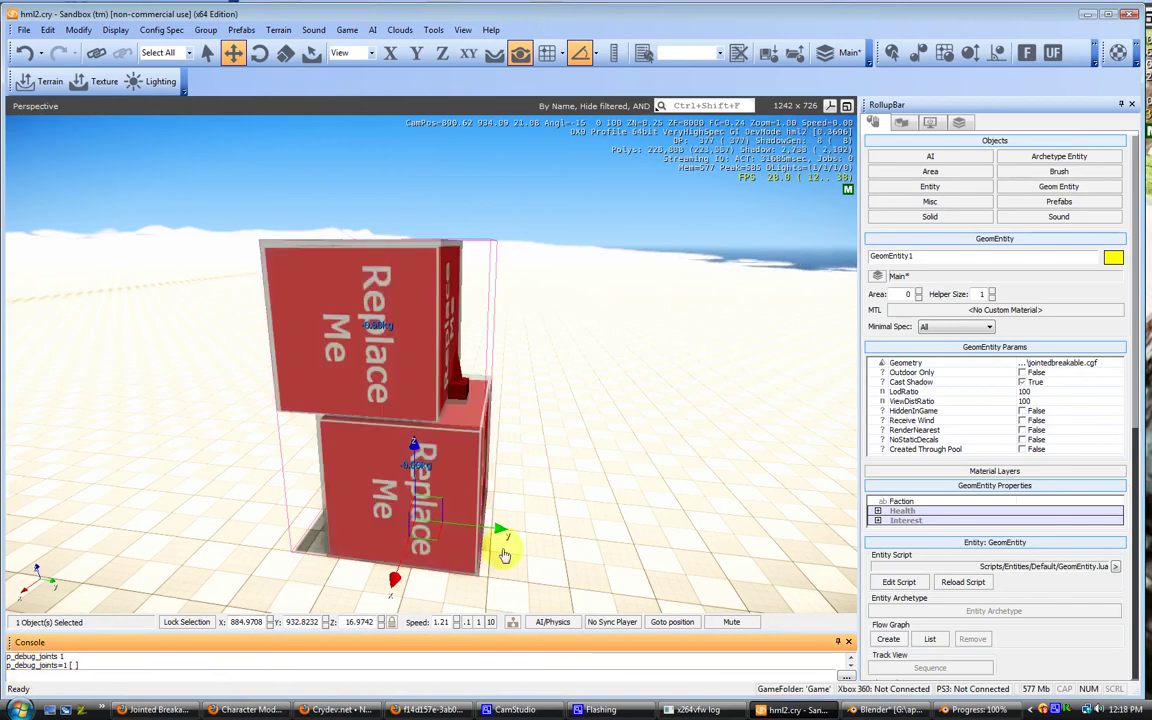
- Examine the joint helper between the GeomEntity's cubes up close, and test-fire at the cube stacks in game mode
middle_click_drag(508, 527, 383, 411)
scroll(385, 414, "up", 3)
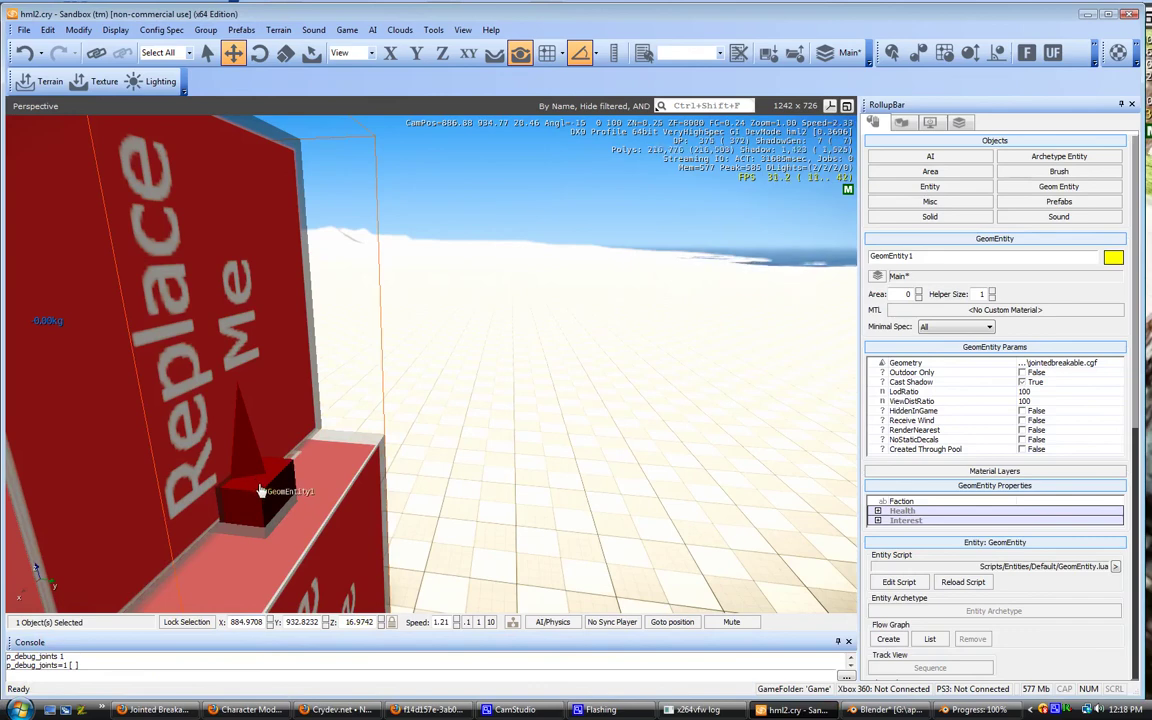
scroll(509, 439, "down", 4)
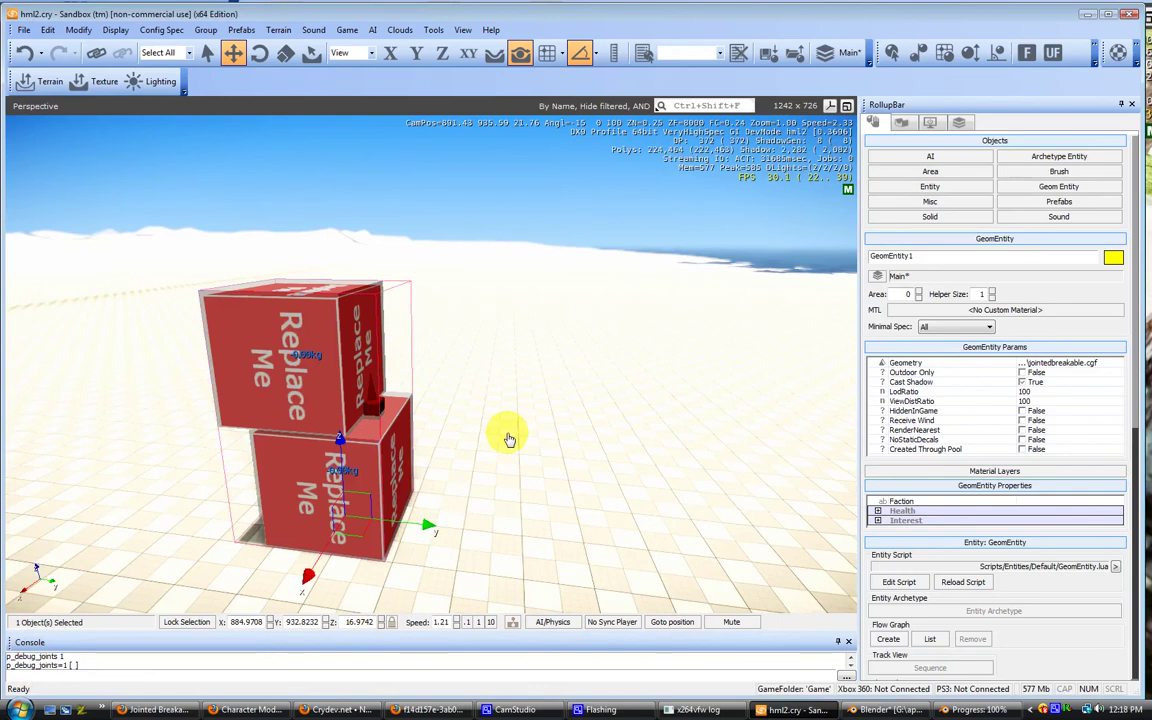
key("ctrl+g")
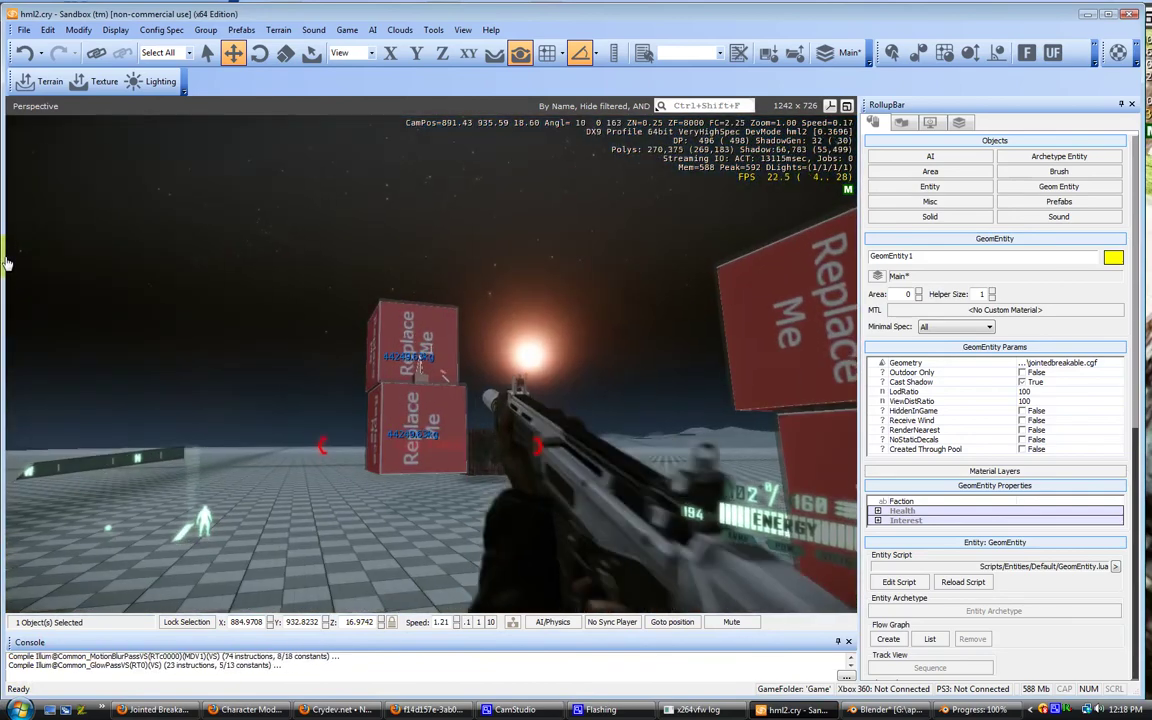
left_click(7, 263)
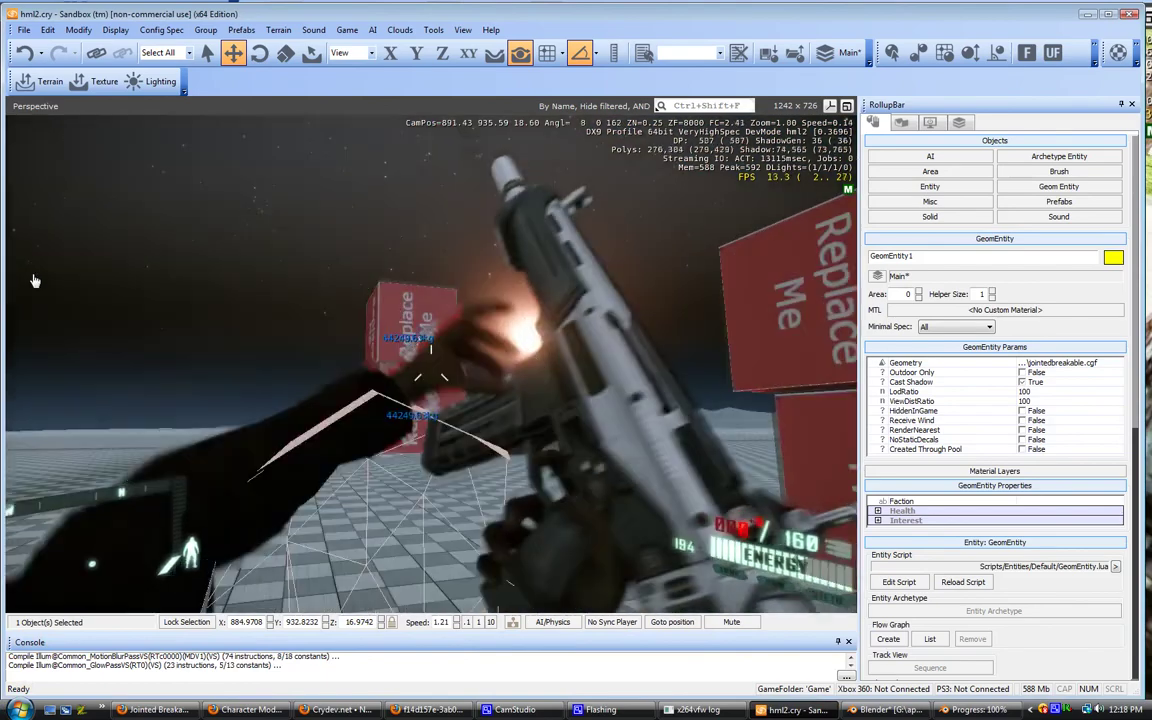
left_click(18, 258)
left_click(18, 261)
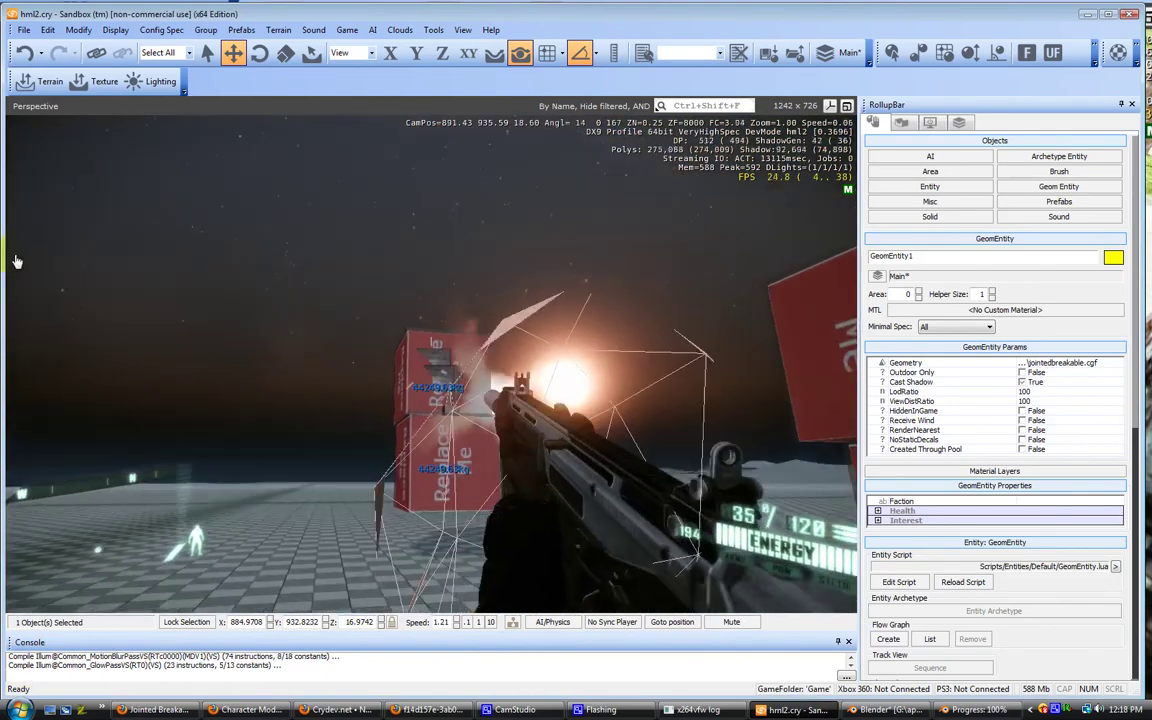
left_click(15, 260)
left_click(15, 260)
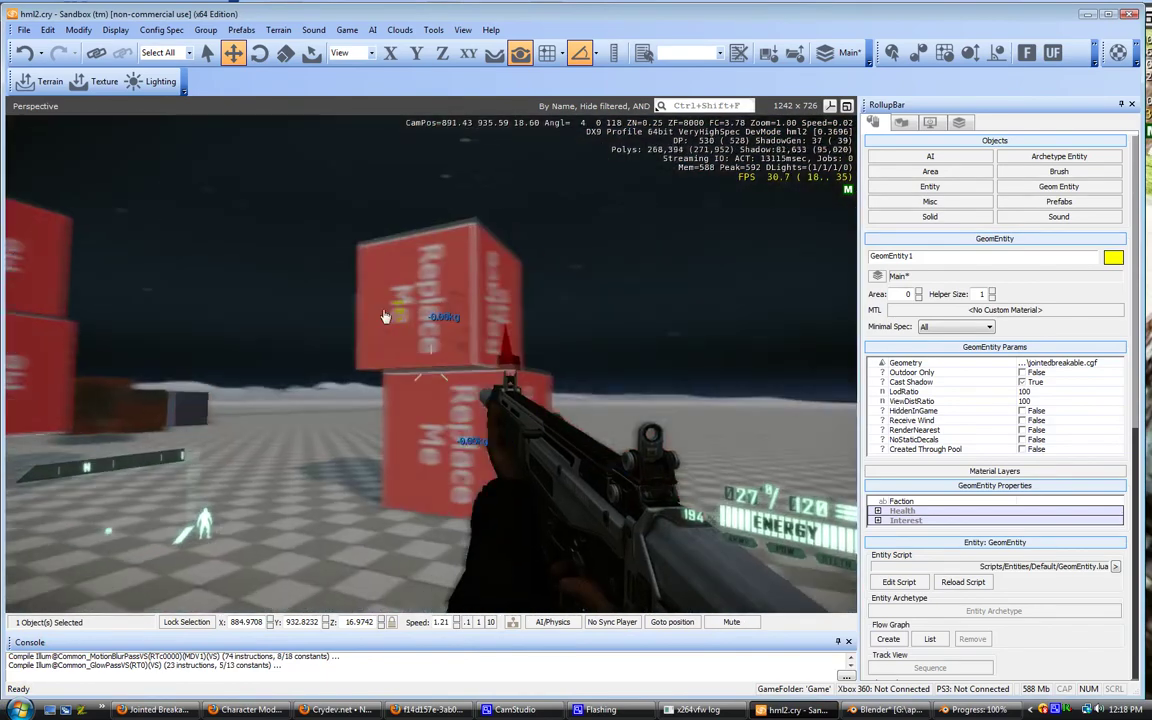
- Walk around the BreakableObject's cubes while shooting at the upper one, and leave game mode
key("a")
key("a")
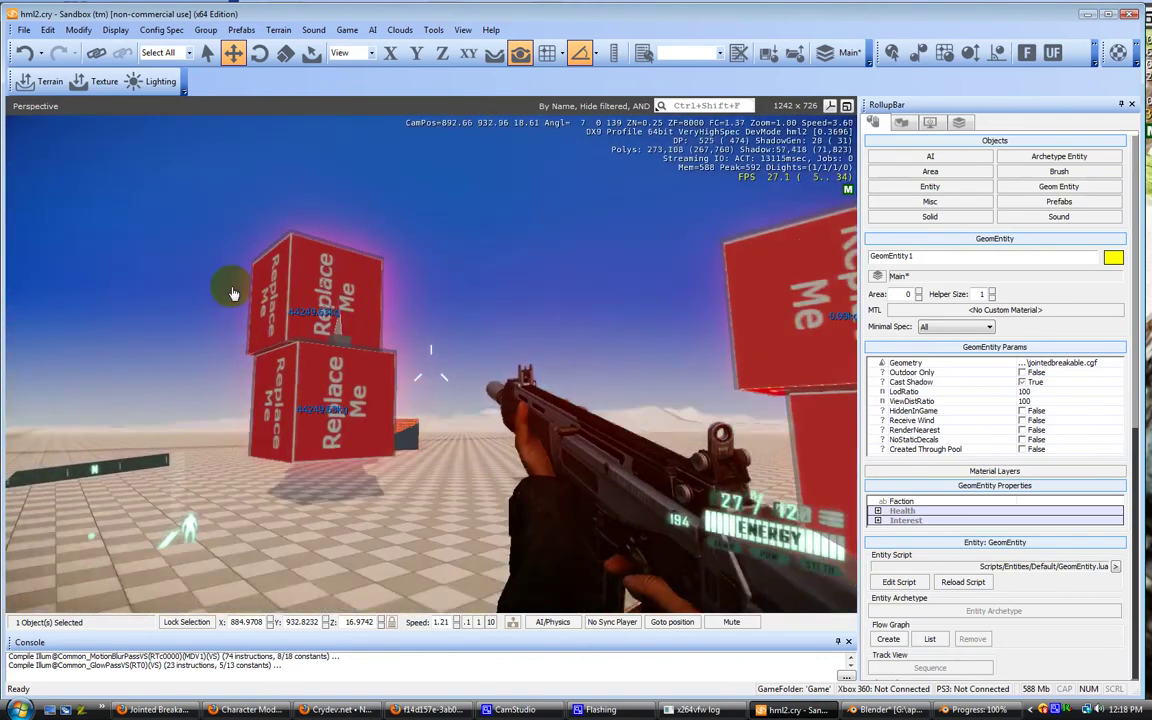
key("w")
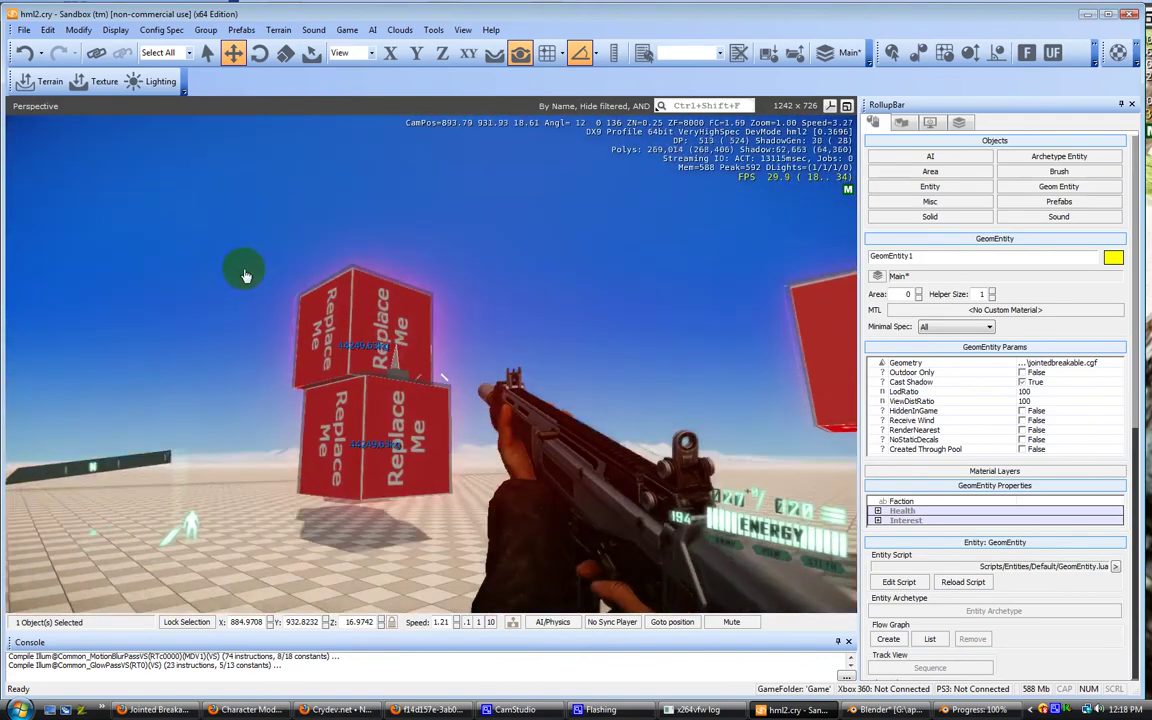
key("w")
key("w")
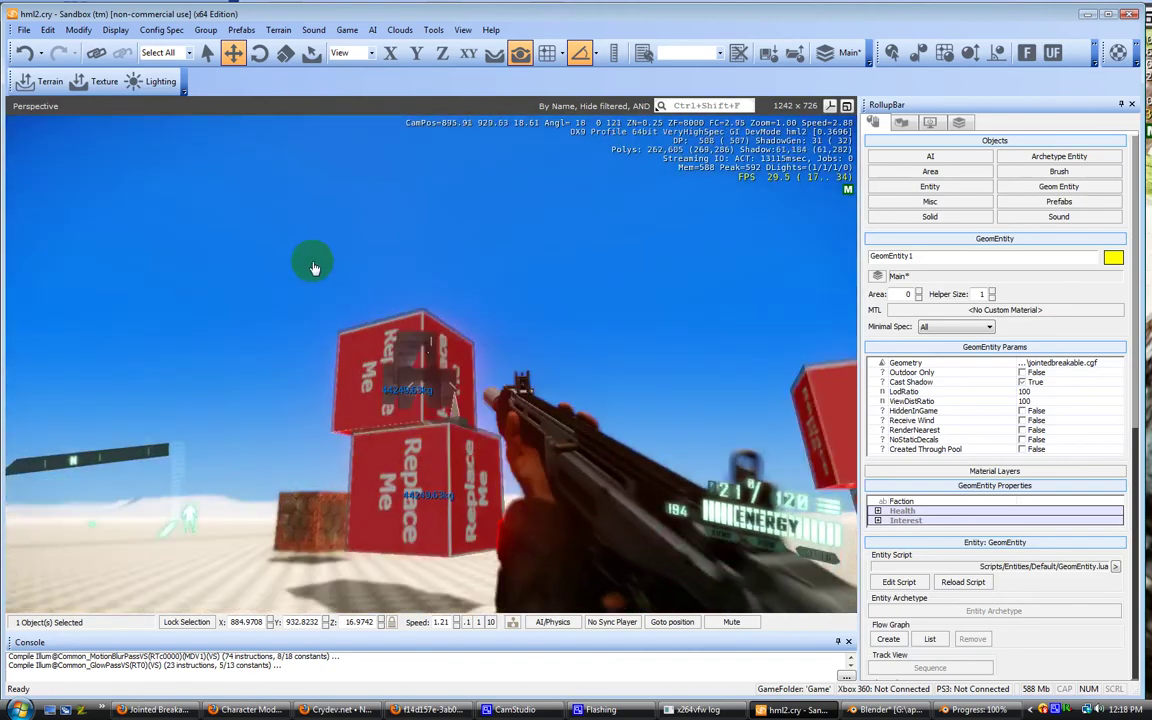
key("a")
left_click_drag(314, 268, 450, 325)
key("s")
key("Escape")
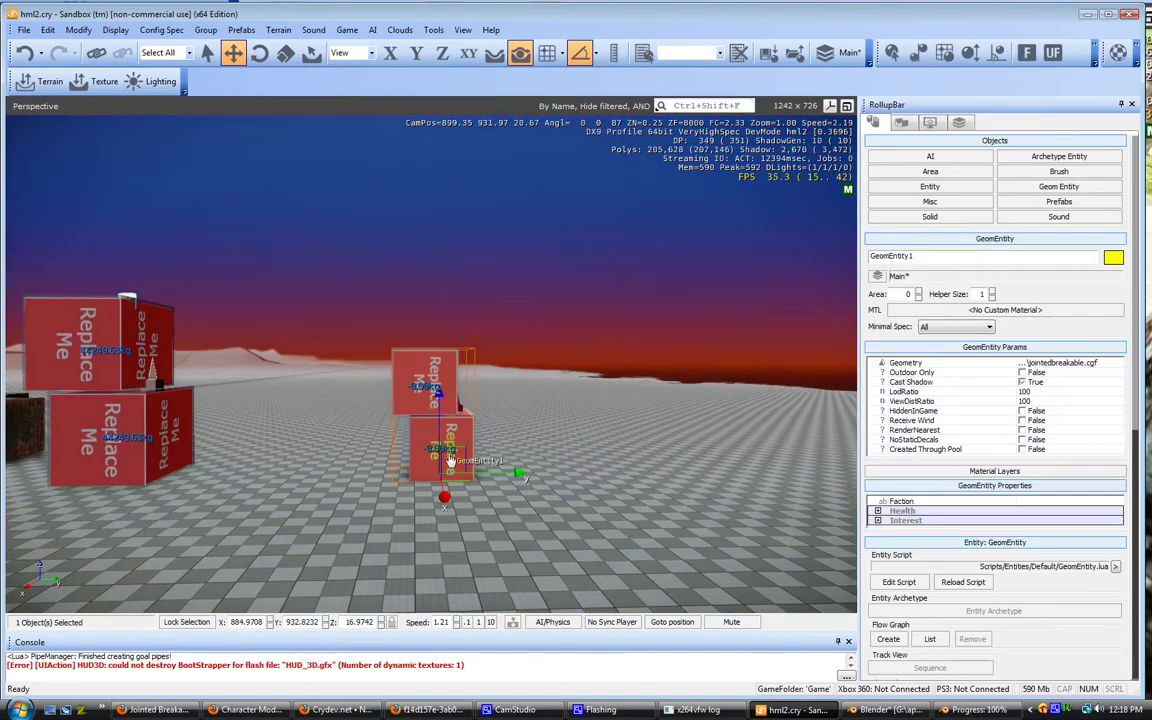
- Compare the properties of the BreakableObject and the GeomEntity, and examine the joint between the GeomEntity's cubes from several angles
left_click(119, 438)
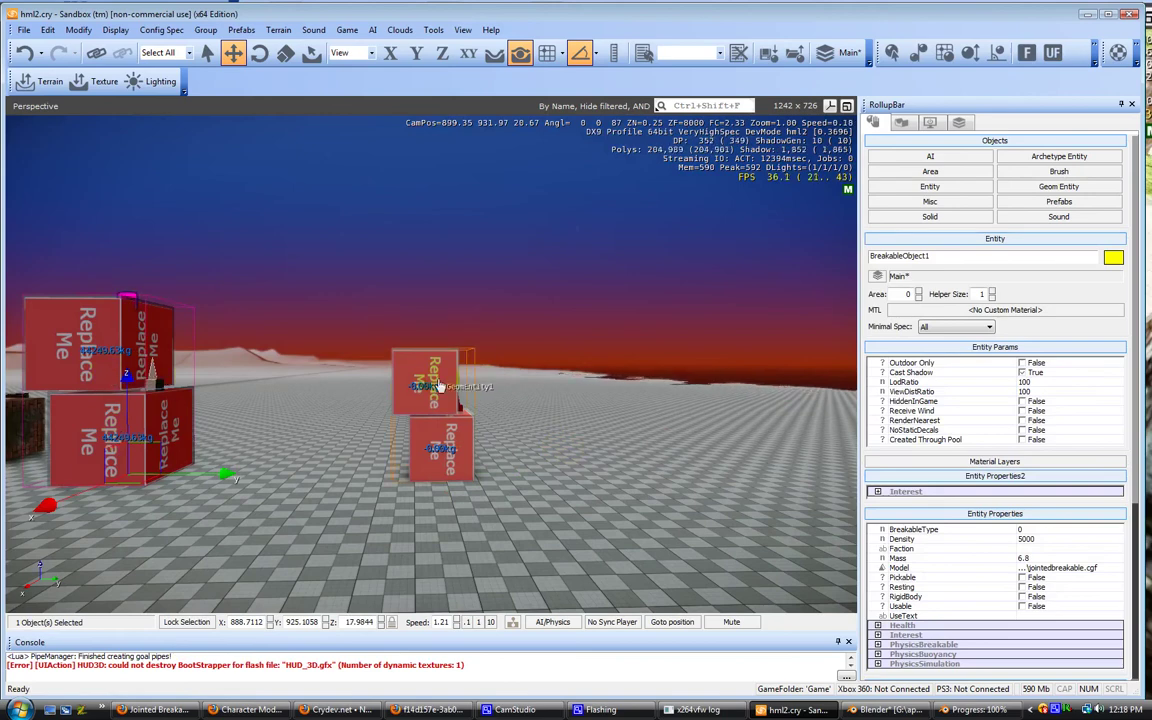
left_click(437, 388)
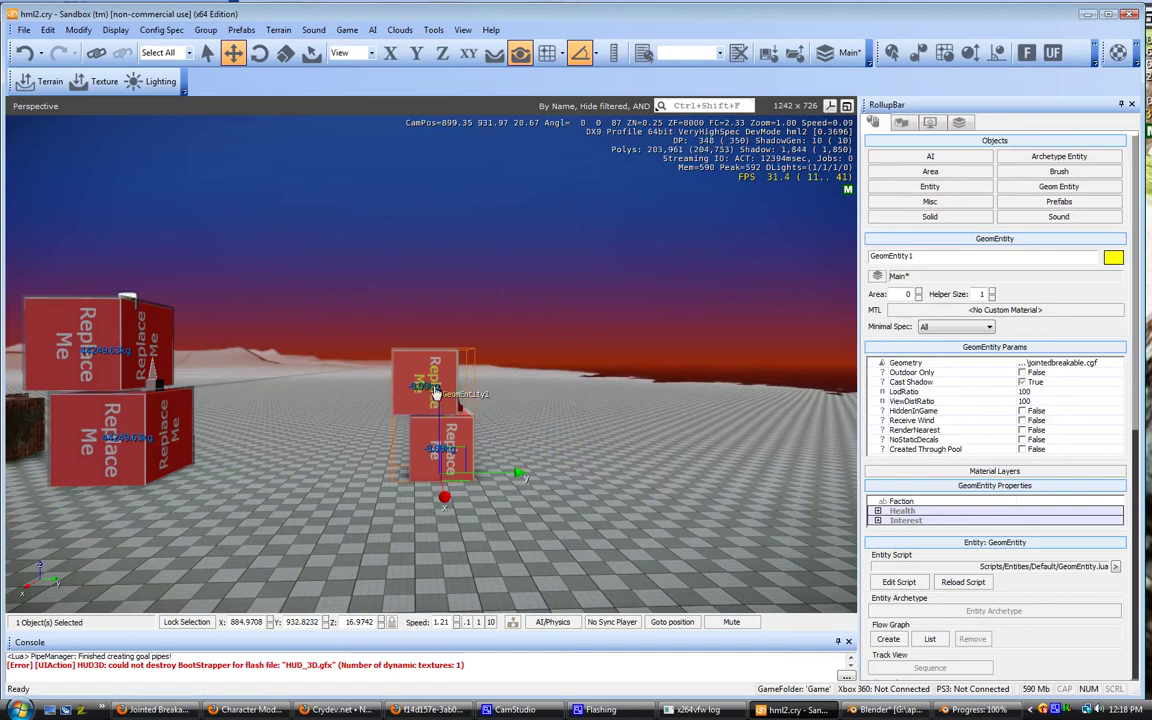
scroll(437, 392, "up", 3)
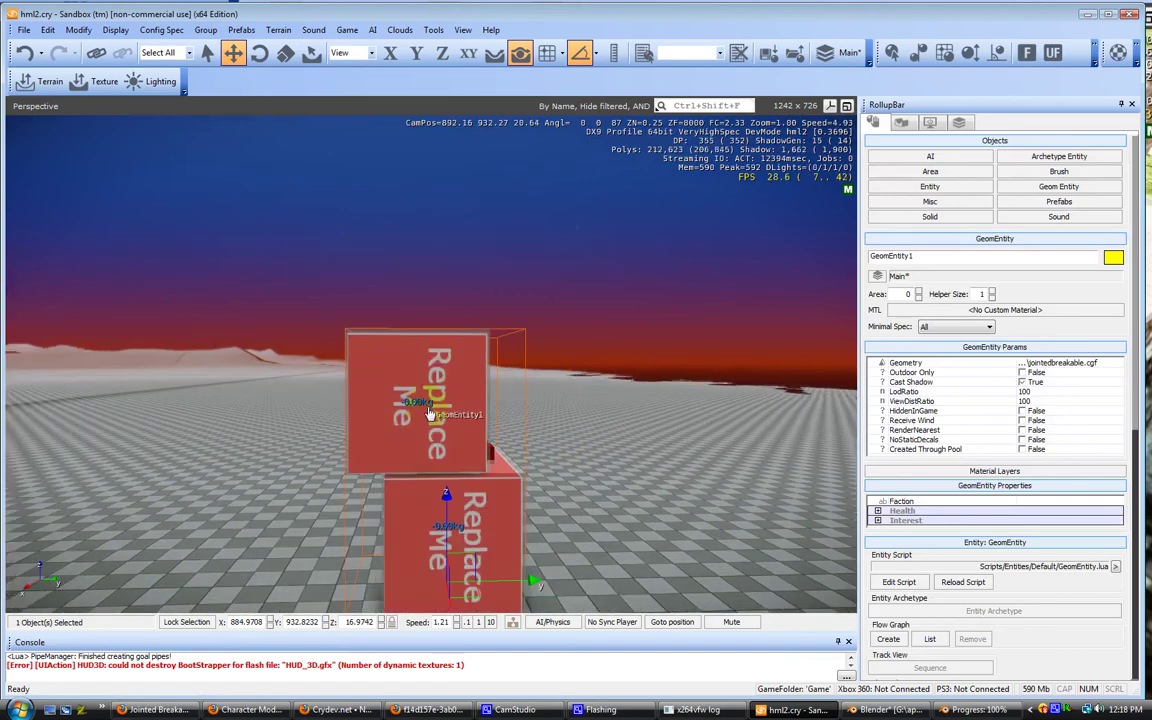
left_click(551, 621)
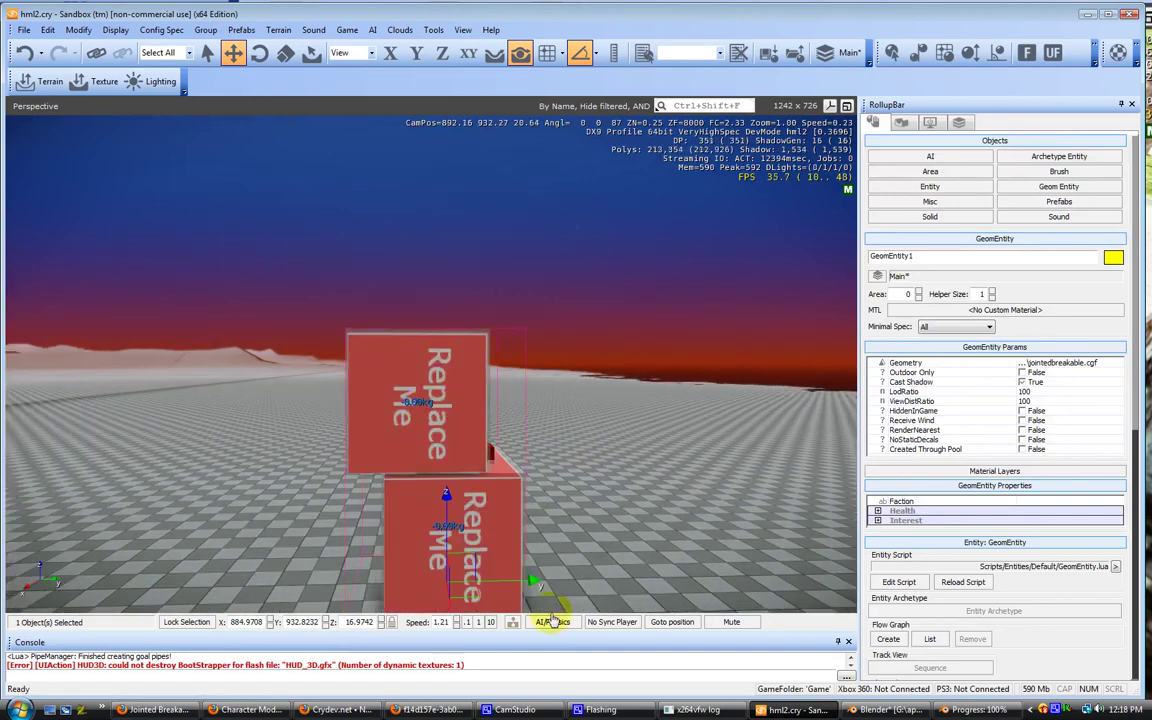
key("a")
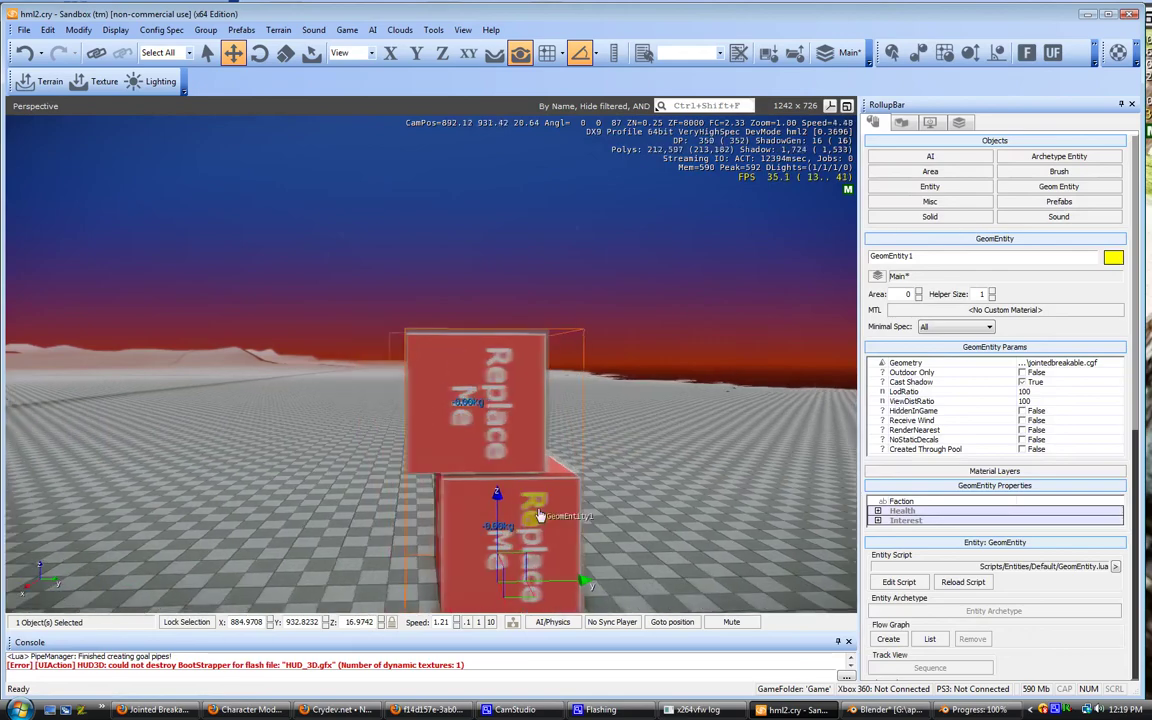
middle_click_drag(539, 515, 540, 515)
right_click_drag(540, 515, 542, 513)
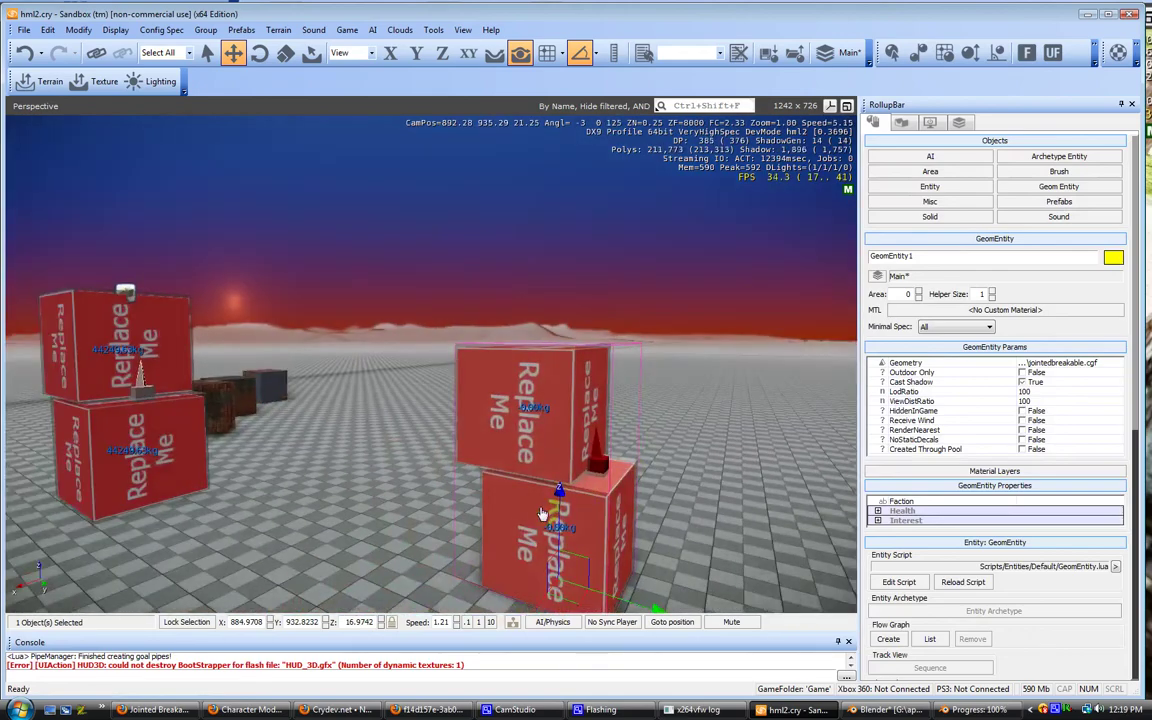
key("d")
key("w")
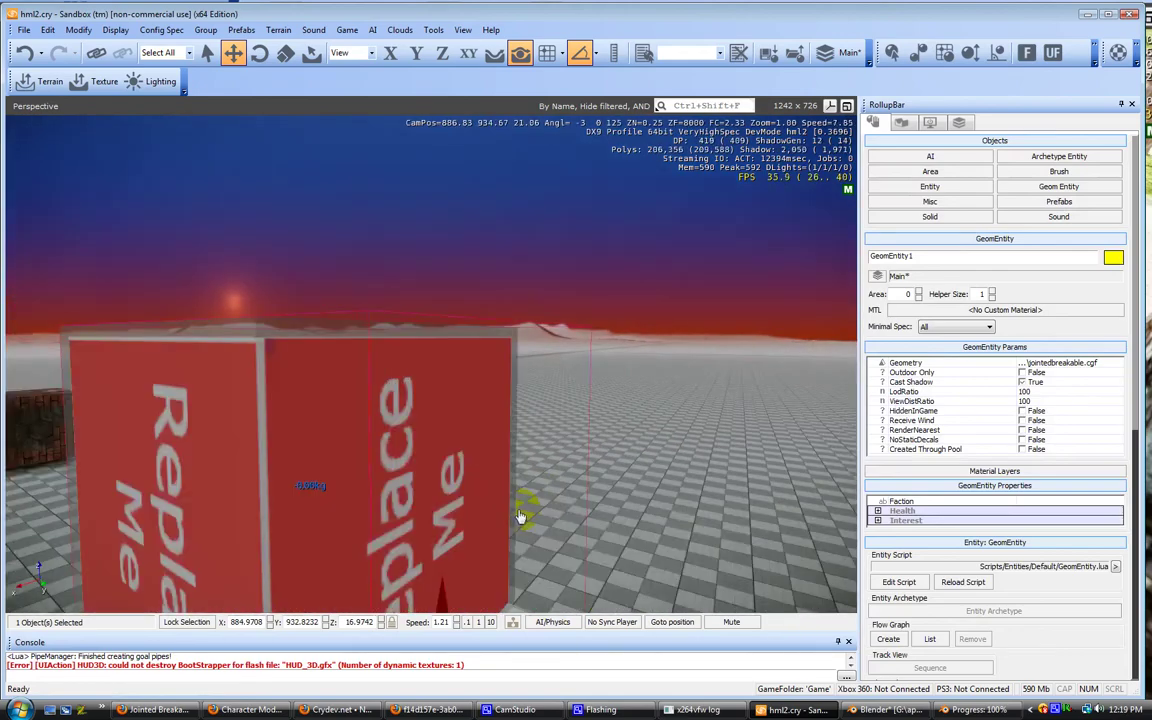
middle_click_drag(520, 516, 519, 516)
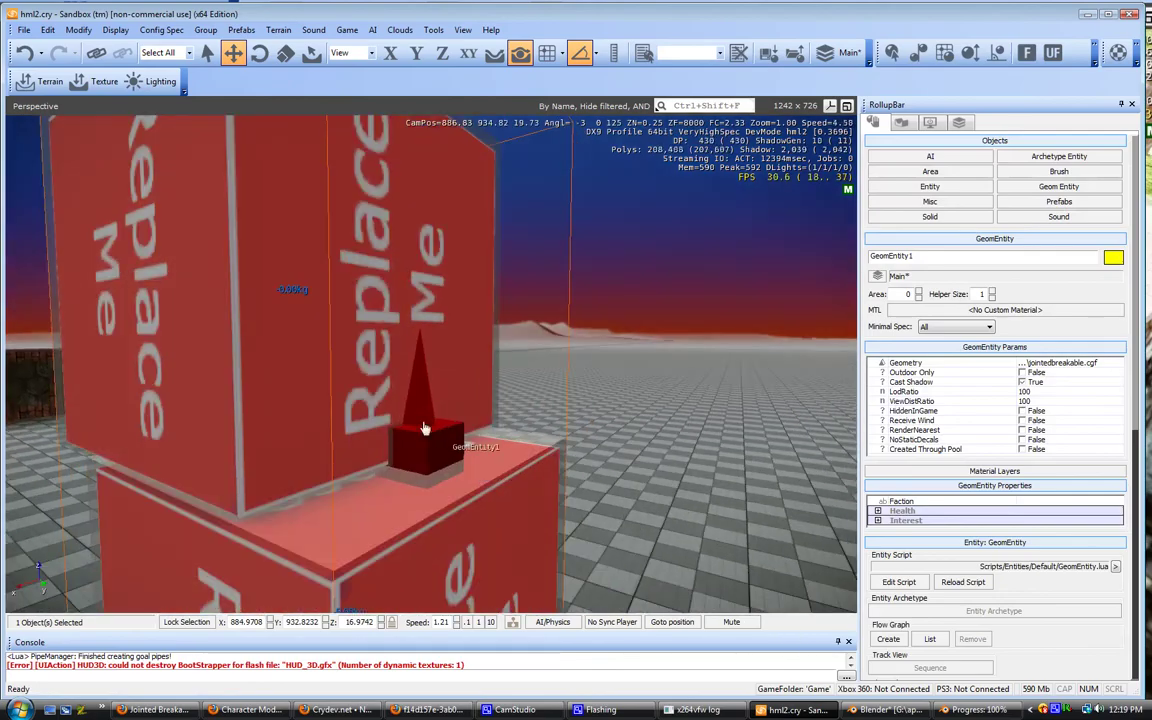
- Switch to Blender and add CryBlend's jointed-breakable entity property to the upper cube
left_click(880, 710)
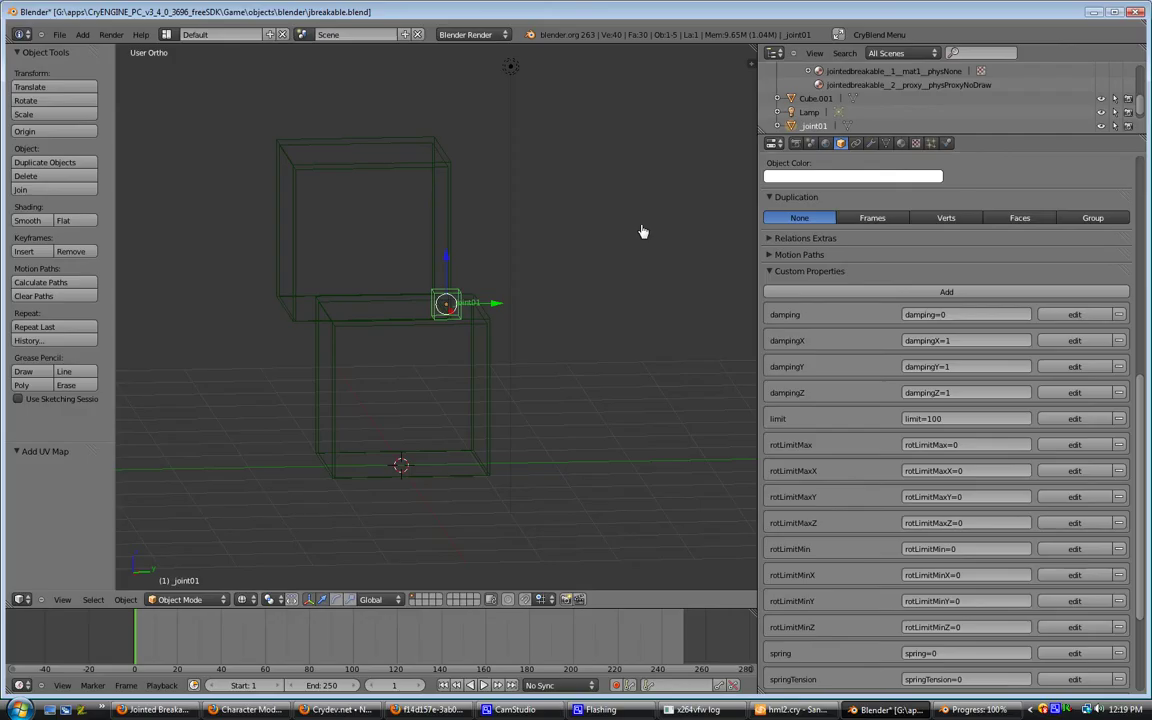
right_click(427, 170)
left_click(884, 34)
mouse_move(941, 134)
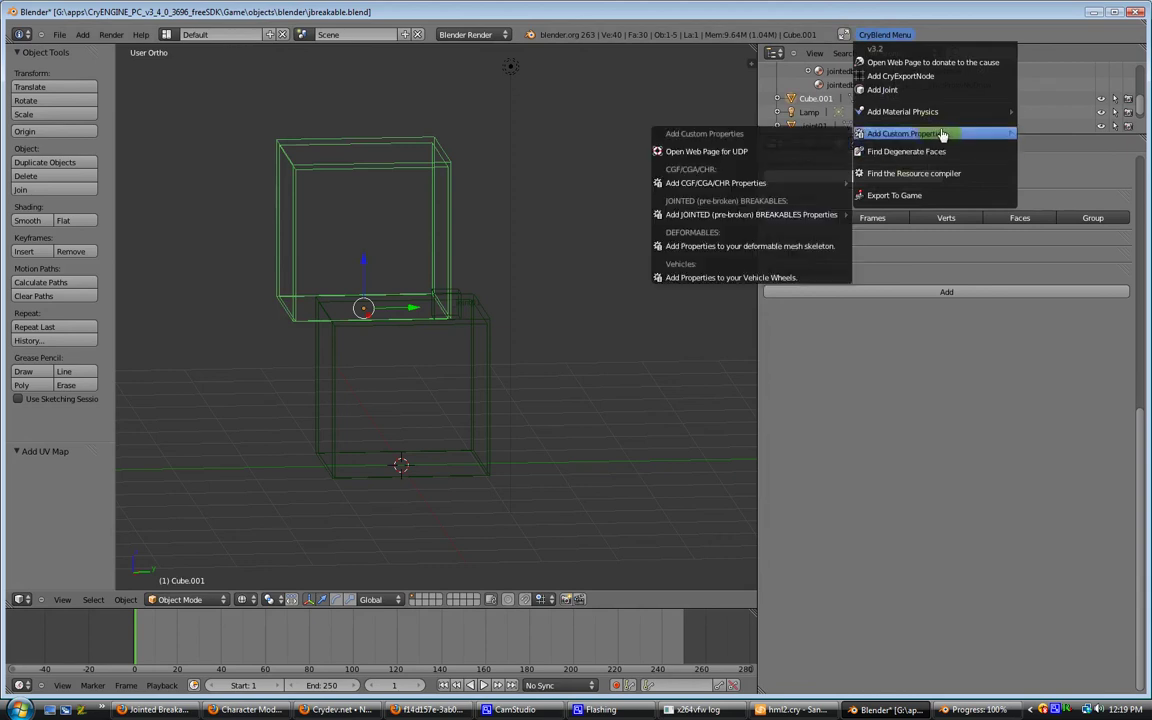
mouse_move(743, 188)
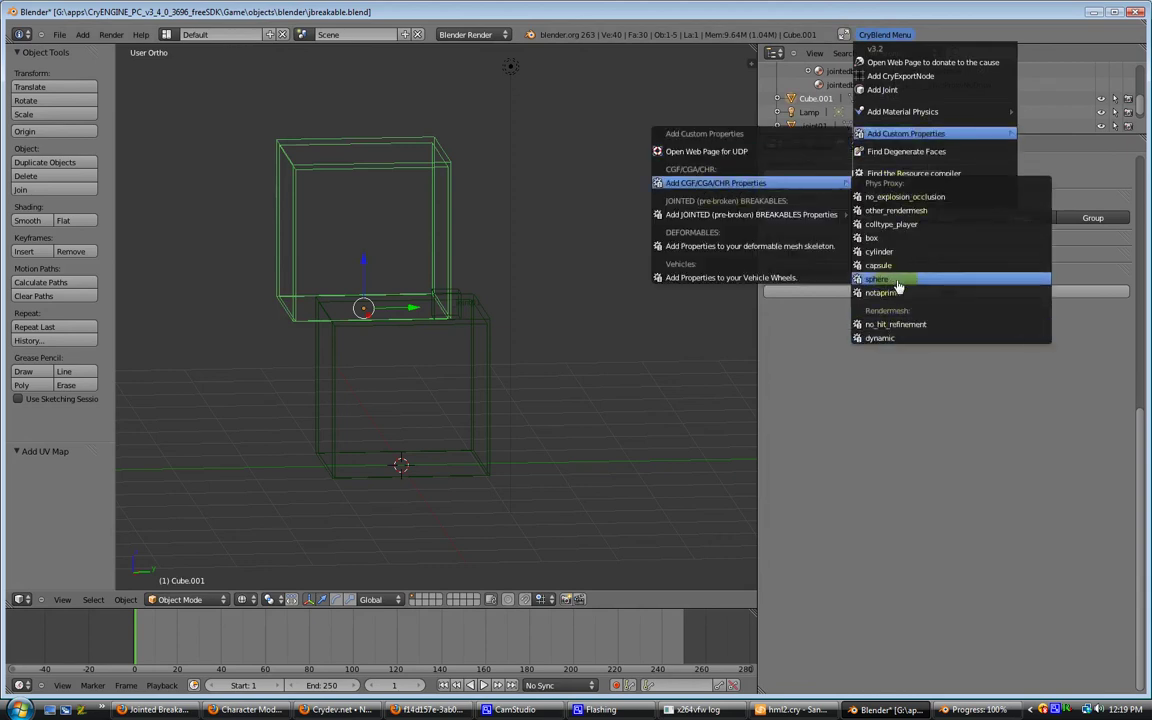
mouse_move(833, 215)
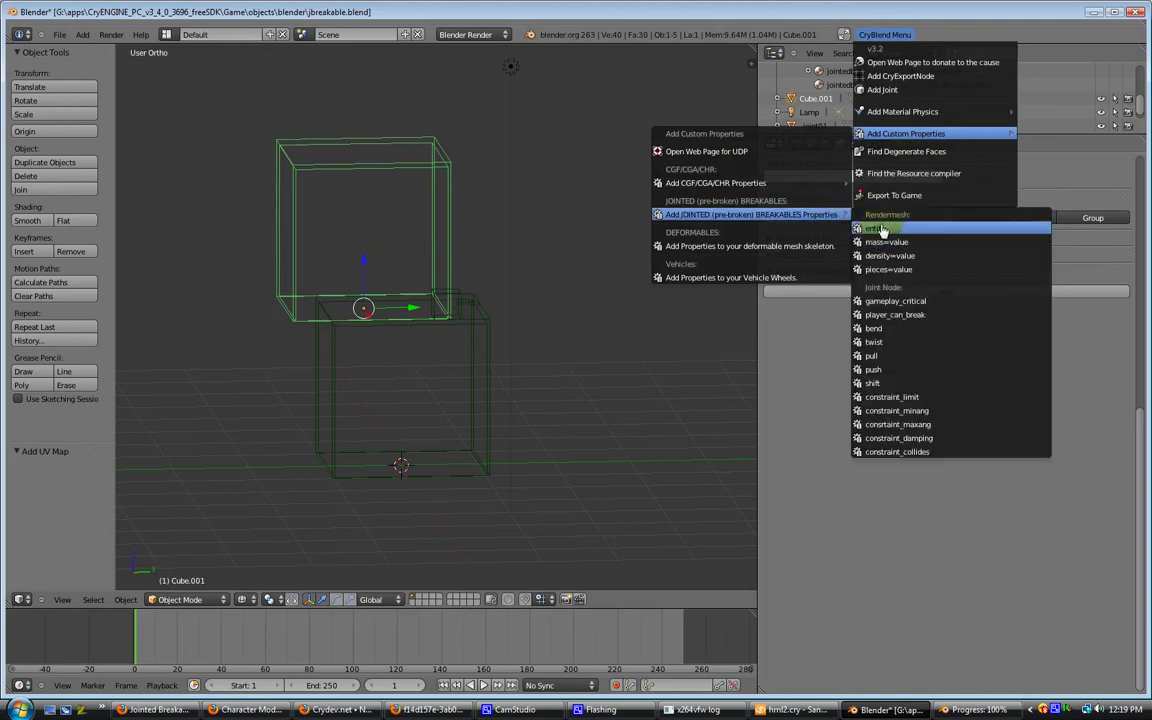
left_click(884, 230)
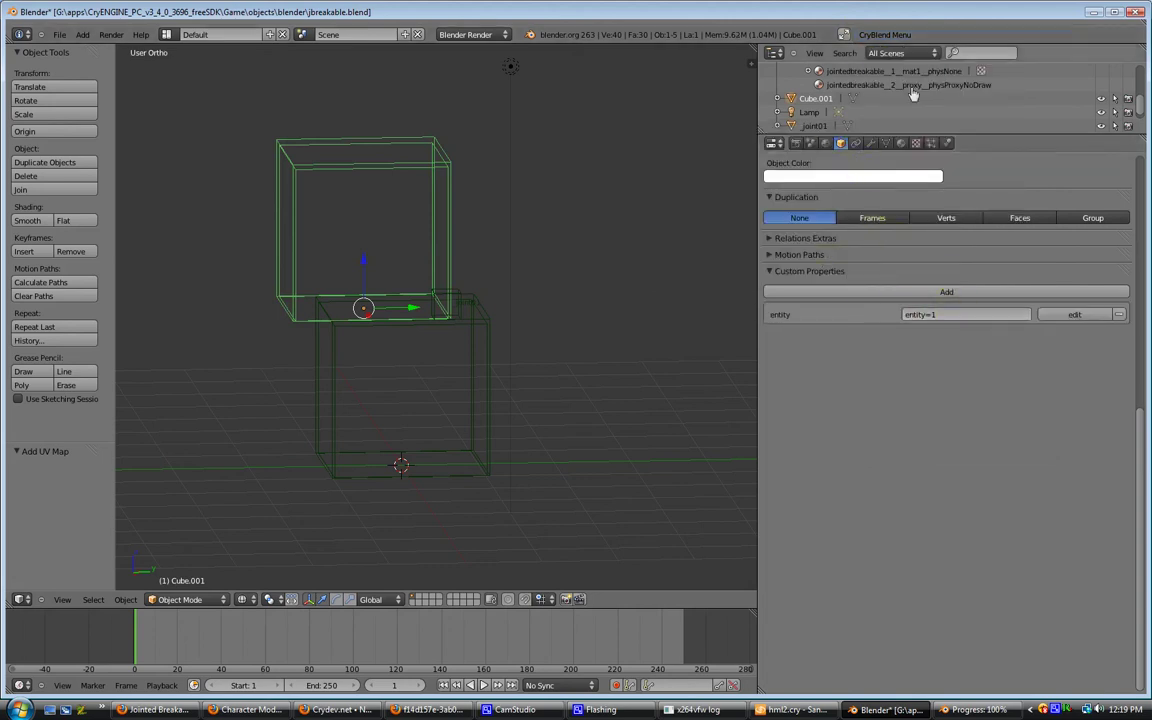
- Add the jointed-breakable mass property to the upper cube with a value of 15
left_click(884, 34)
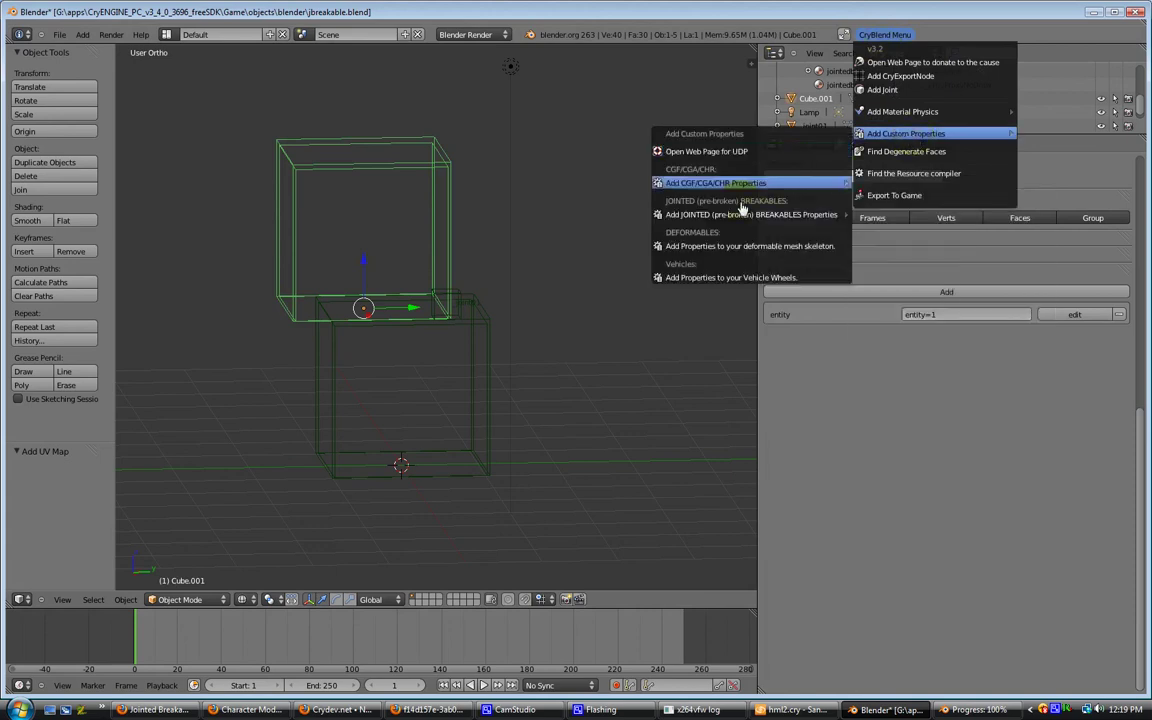
mouse_move(741, 212)
left_click(800, 218)
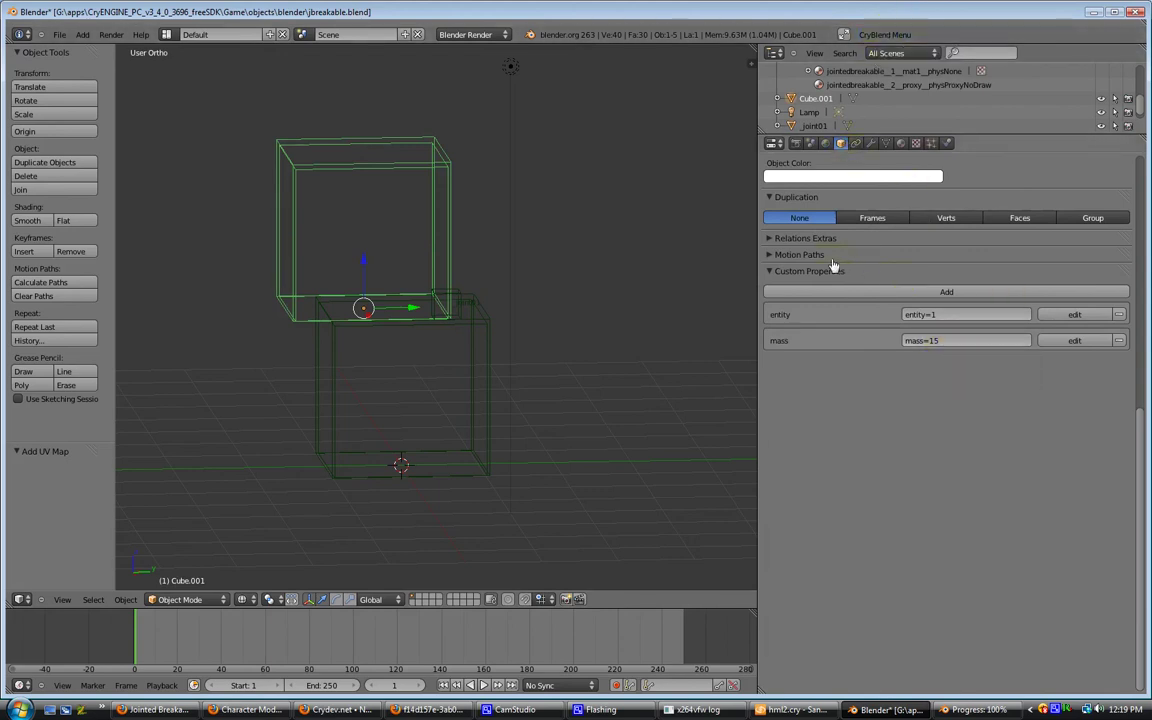
- Rename the upper cube's export group to CryExportNode_jointedbreakable1
scroll(1140, 320, "up", 4)
scroll(1140, 320, "up", 4)
left_click(860, 343)
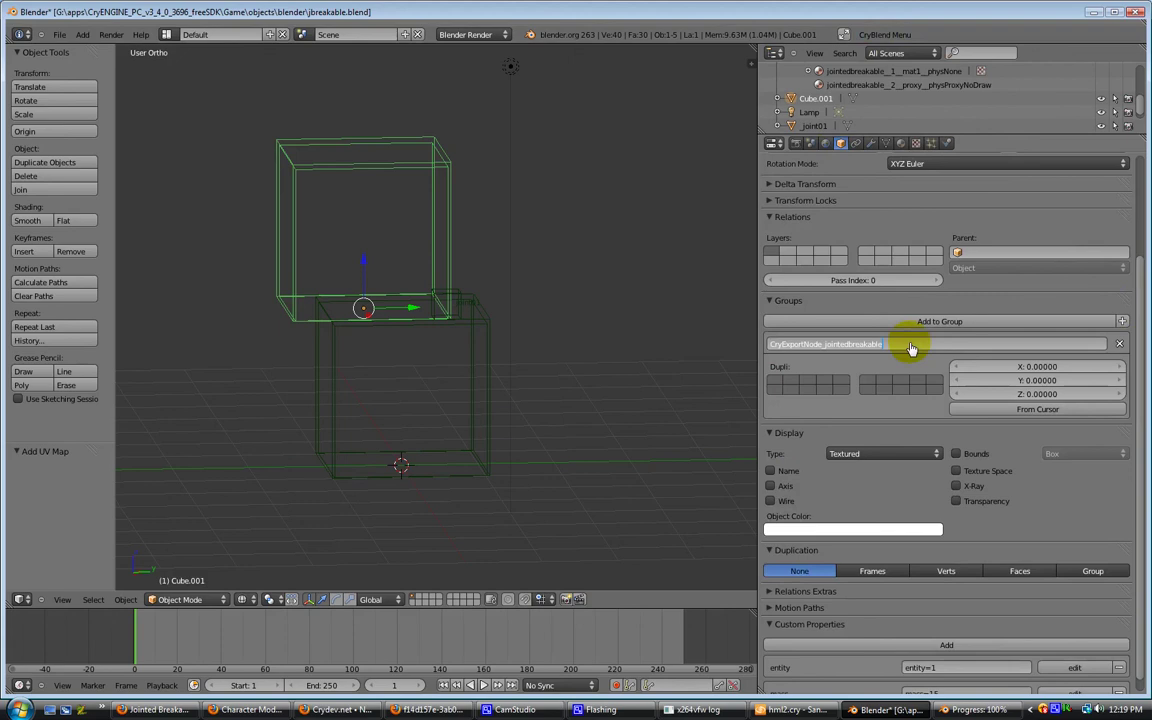
key("Return")
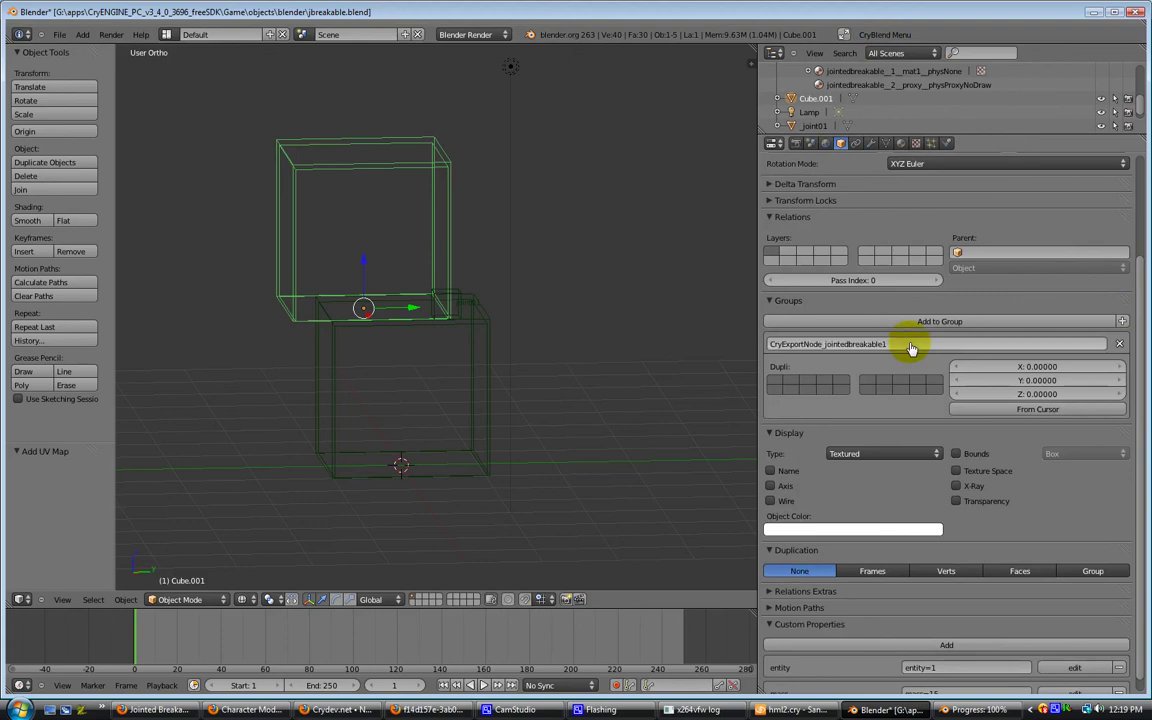
- Export the scene to the game as a CGF under jbreakable.dae, with Do Not Merge Nodes and Run Resource Compiler enabled
left_click(884, 34)
left_click(895, 190)
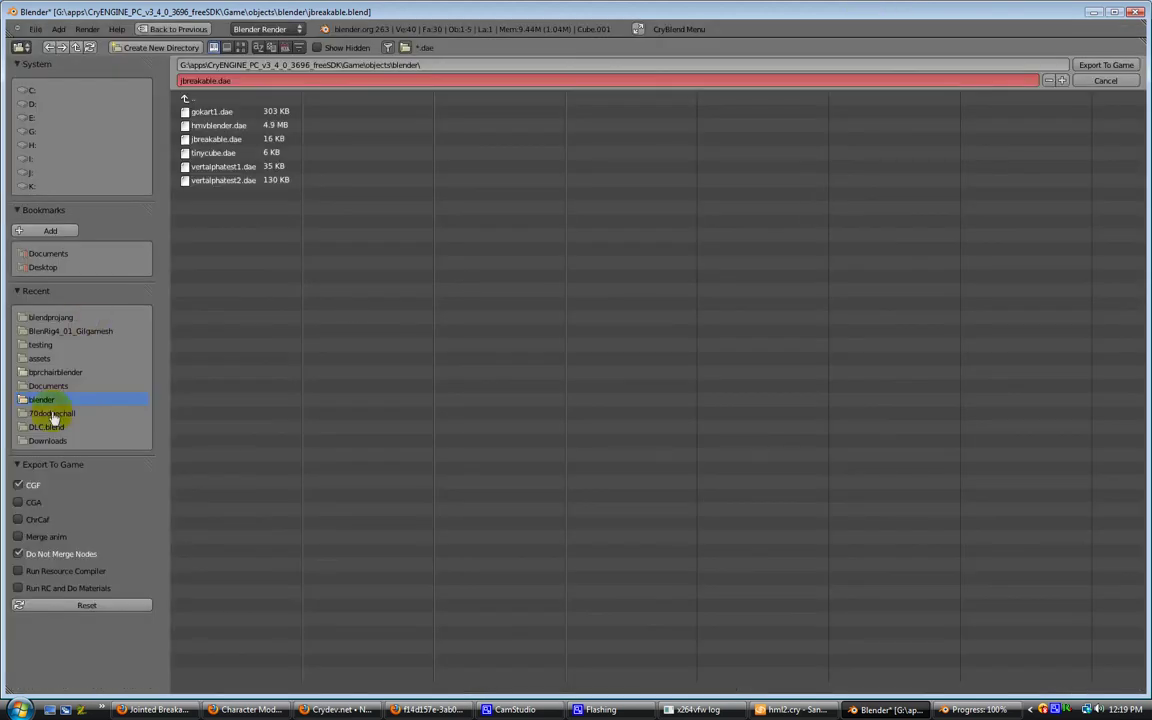
left_click(26, 572)
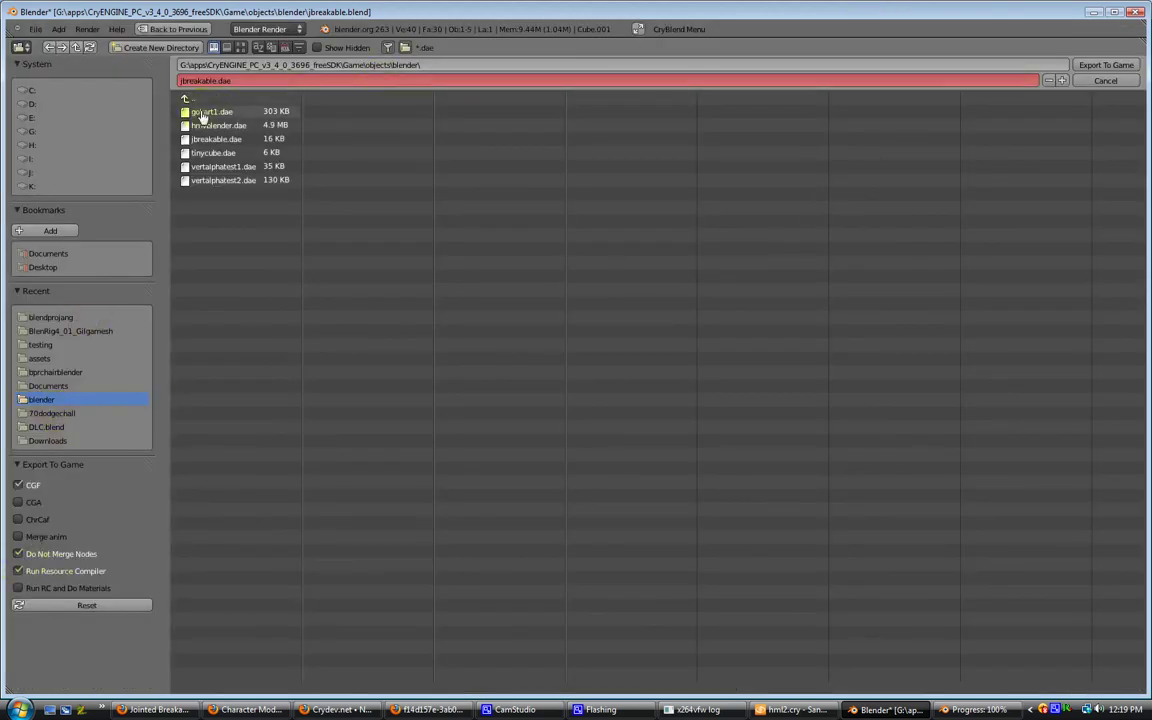
left_click(1106, 64)
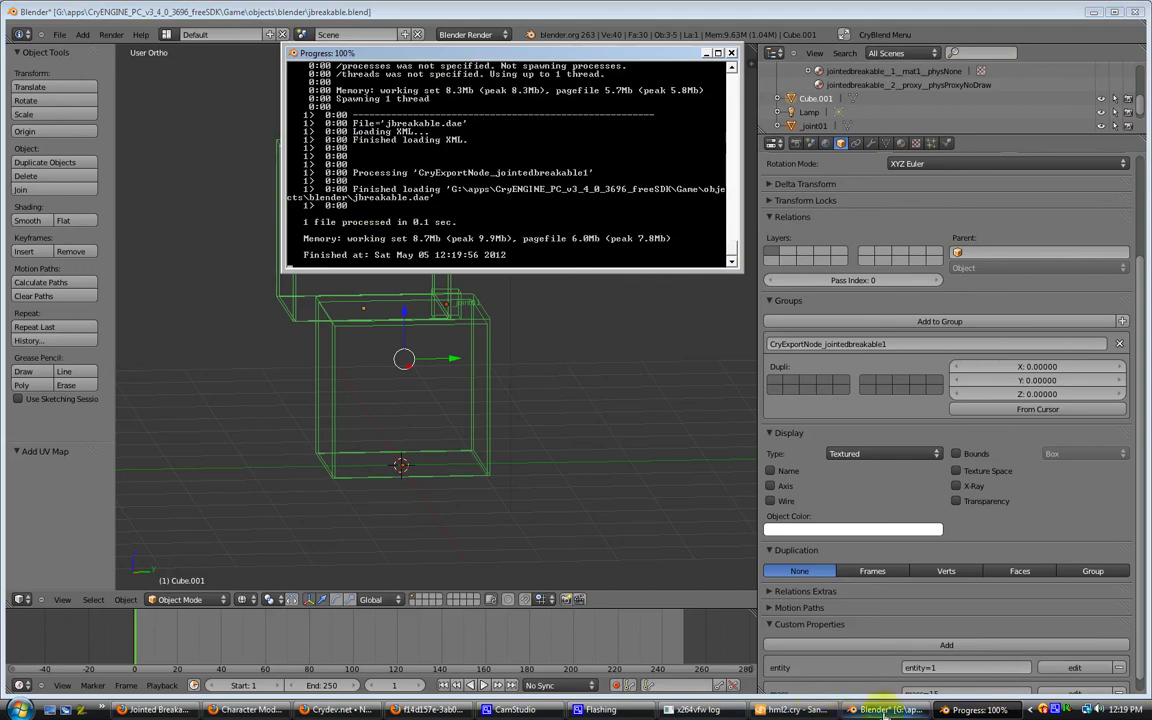
- Switch to the Sandbox editor, reload the Geom Entity browser, and place objects/blender/jointedbreakable1 on the open checkered ground
left_click(795, 710)
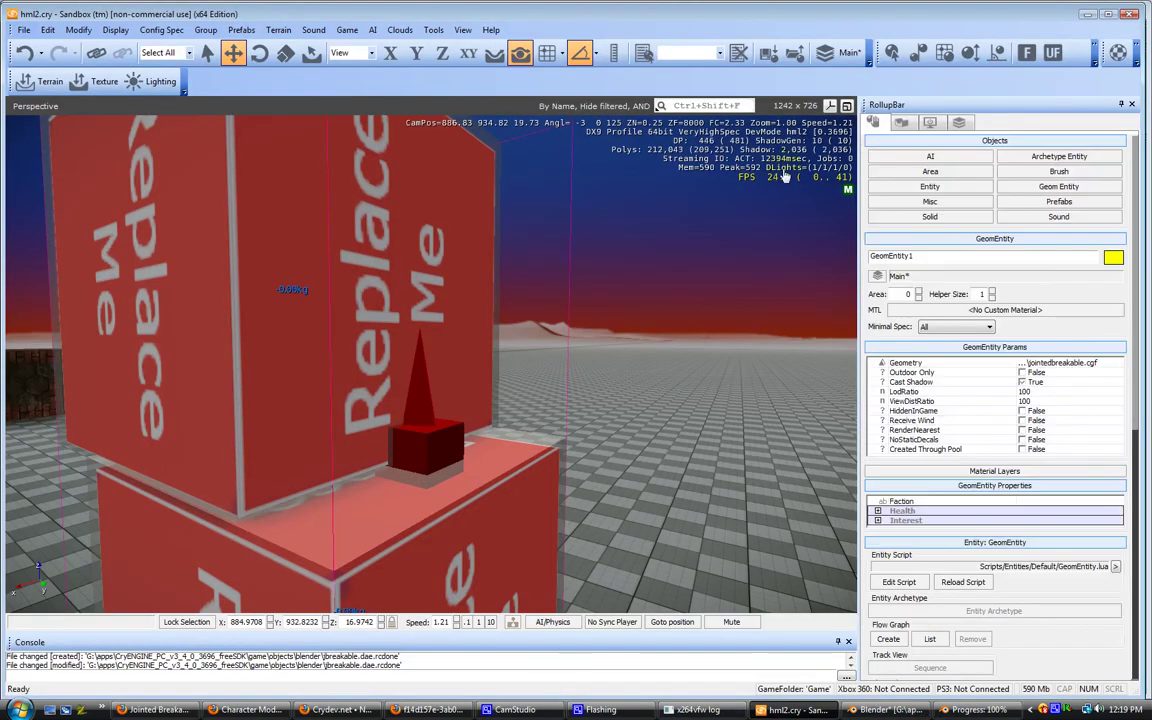
left_click(1059, 186)
left_click(1099, 558)
left_click_drag(948, 326, 760, 445)
middle_click_drag(750, 453, 748, 454)
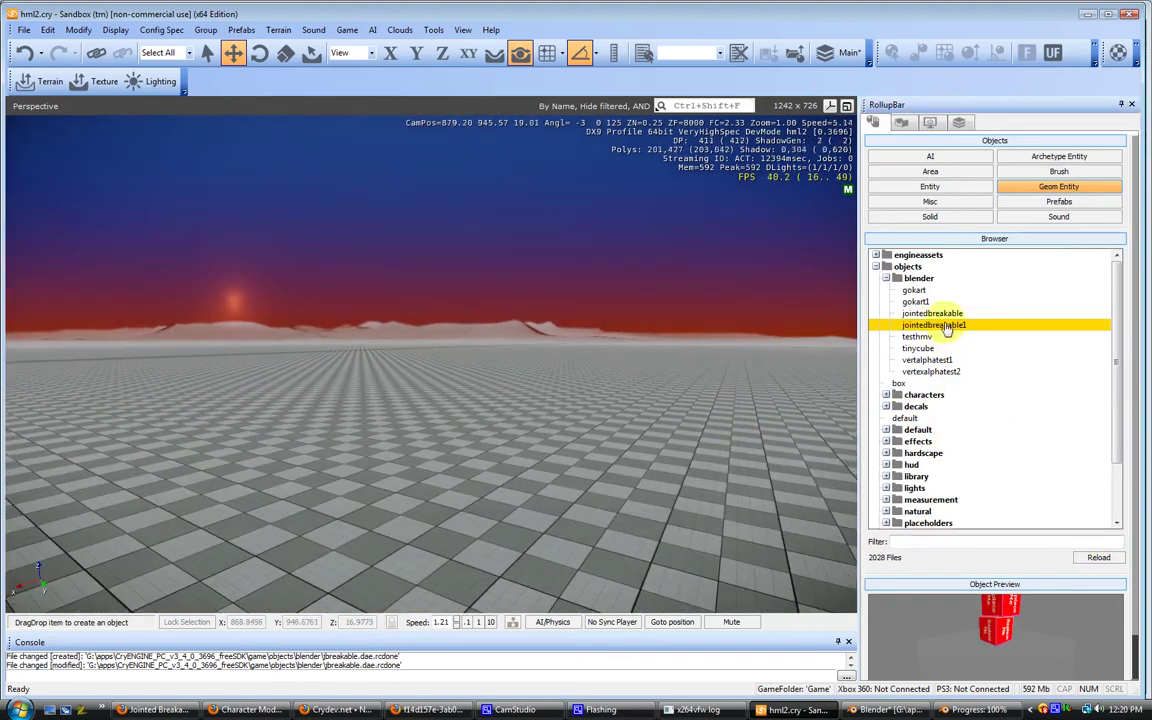
left_click_drag(944, 326, 538, 518)
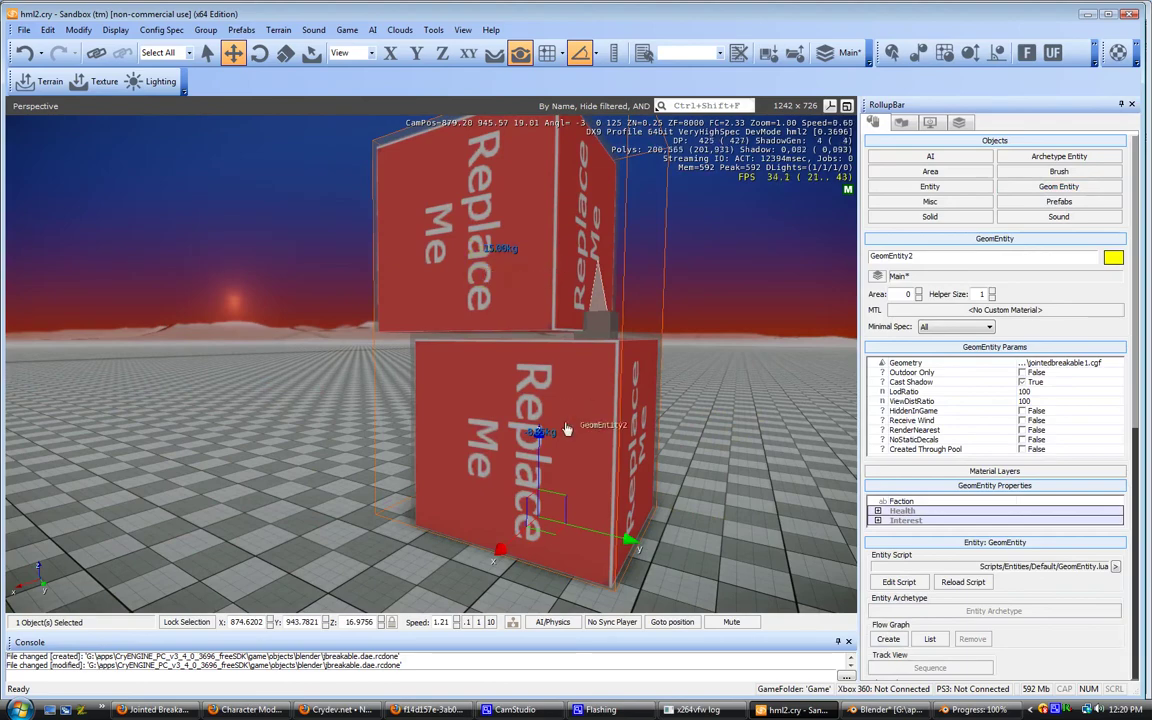
- Enter game mode facing the new jointedbreakable1 entity and shoot its upper cube to test whether the joint breaks
middle_click_drag(674, 413, 666, 419)
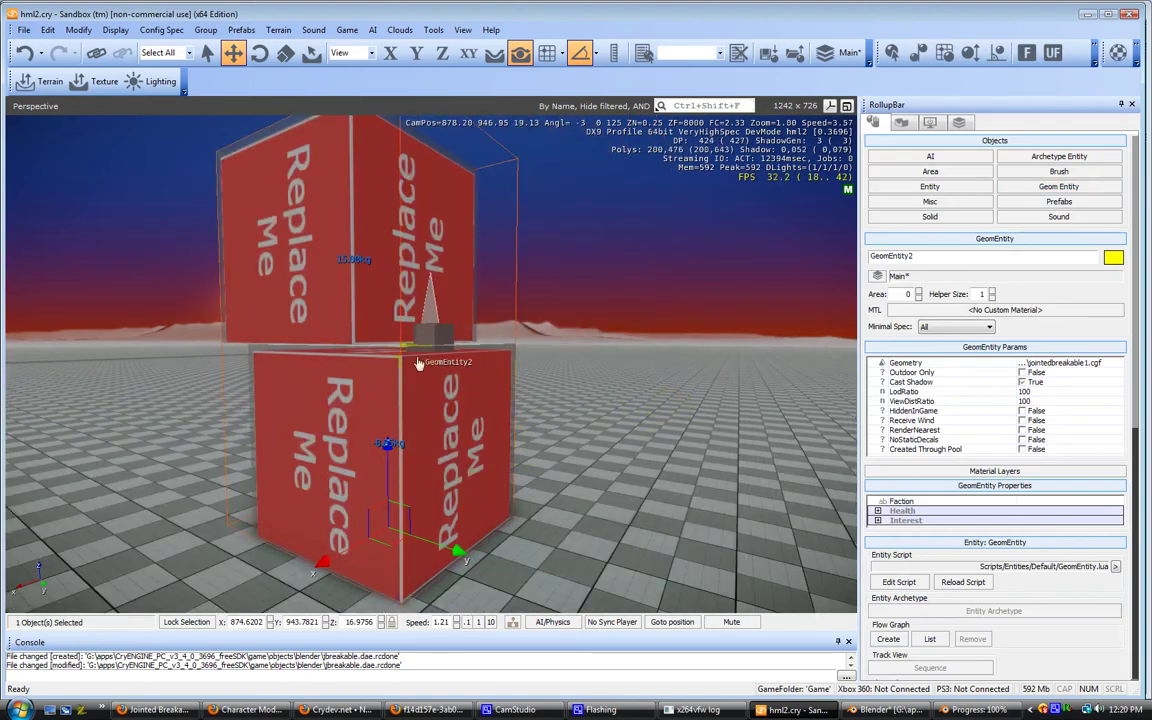
key("ctrl+g")
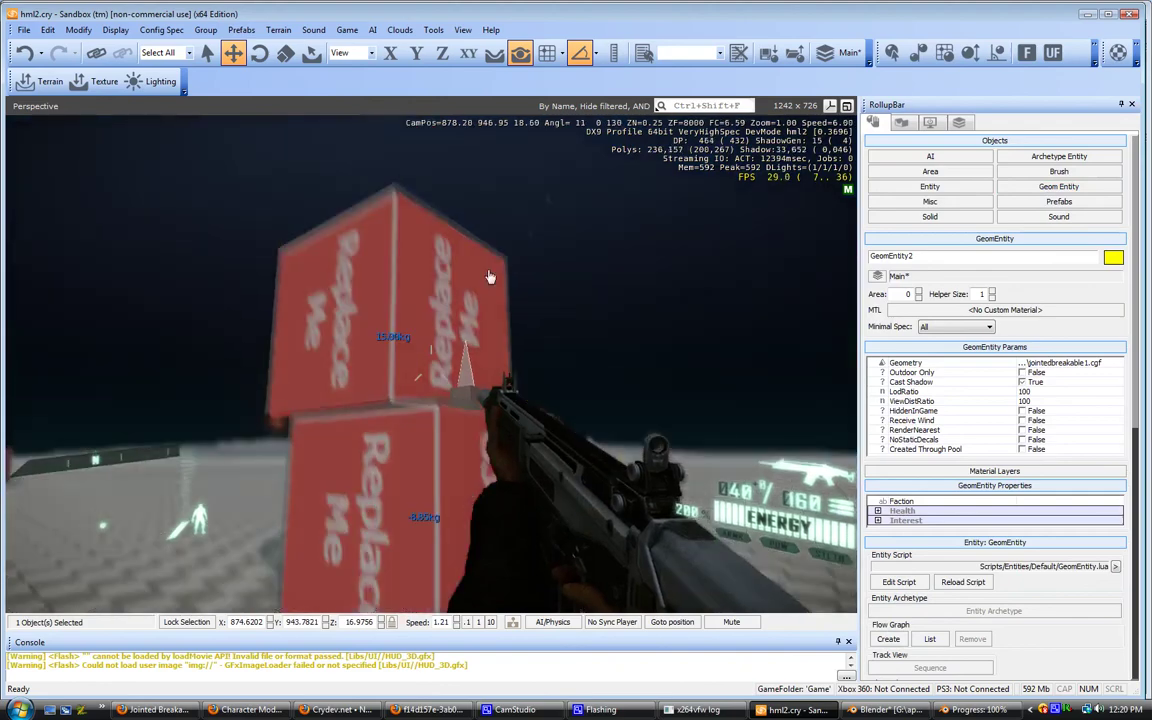
left_click(491, 274)
left_click(484, 279)
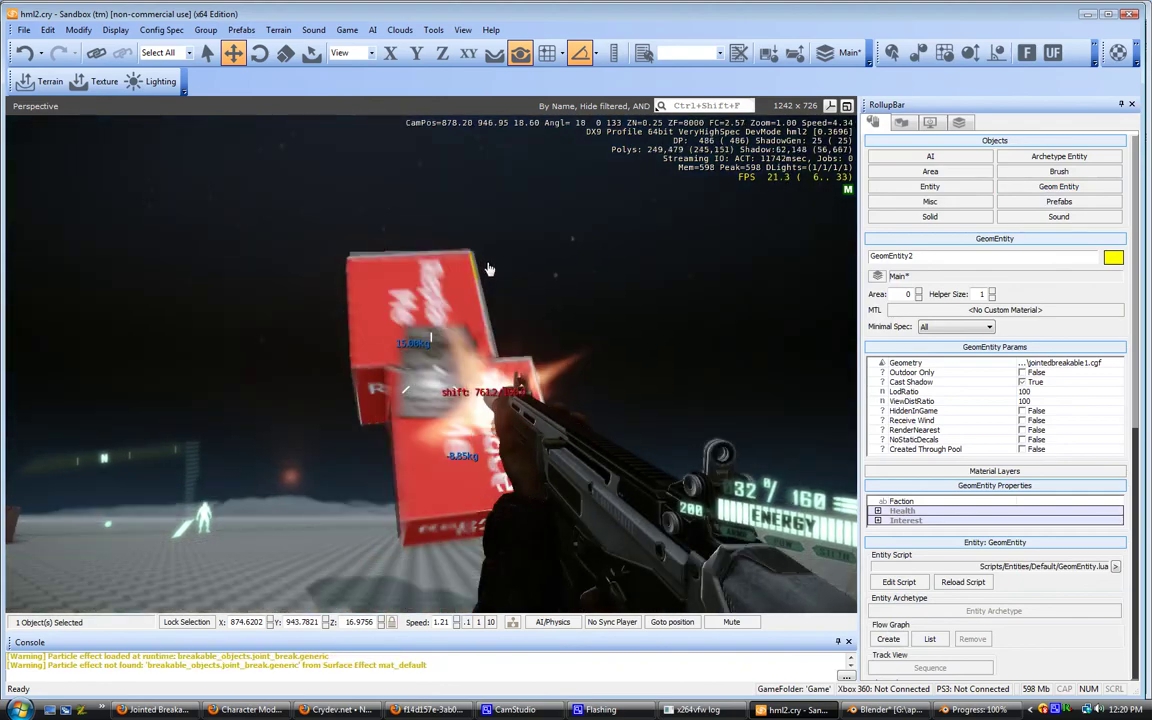
left_click(490, 268)
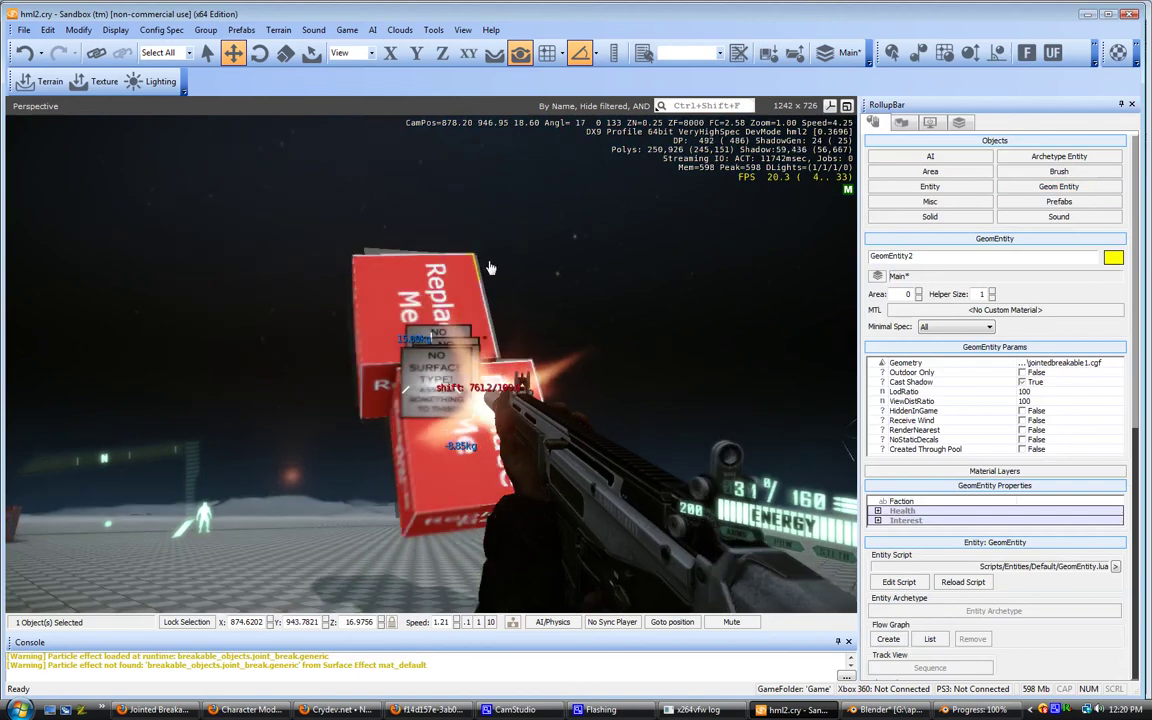